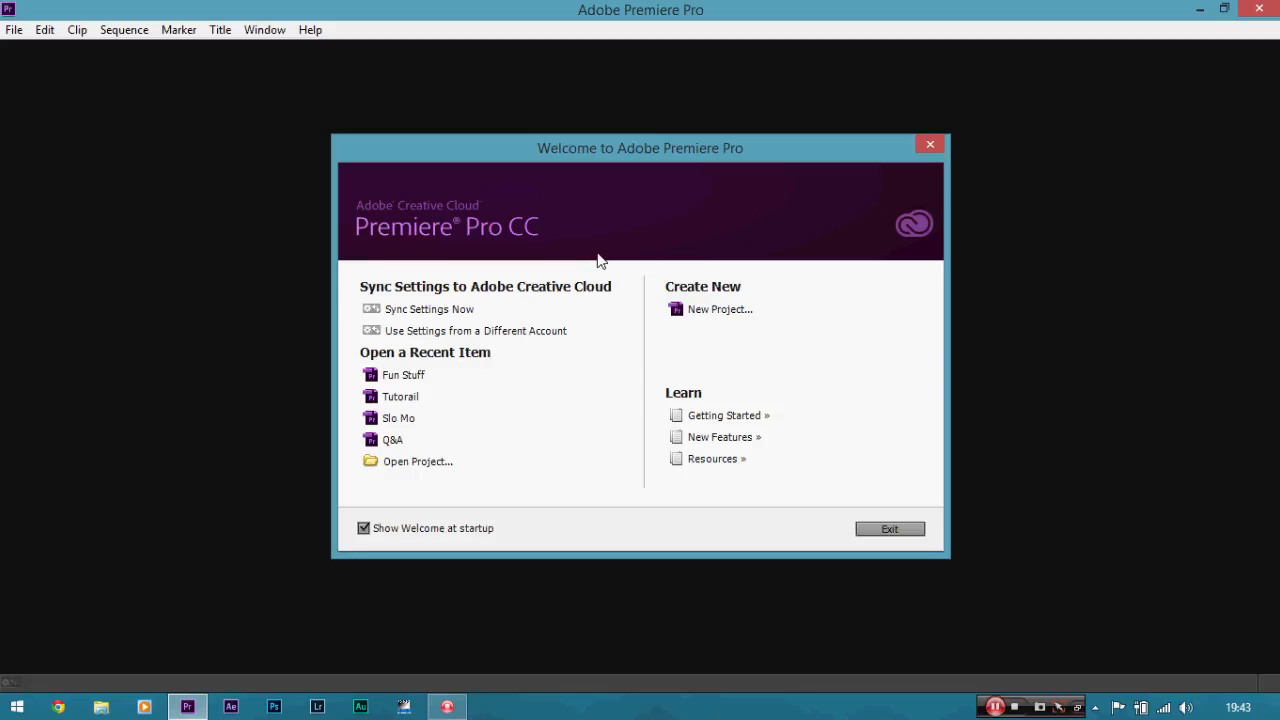
Step: Create a new project named "Fuun Stuff" in the default location
click(684, 315)
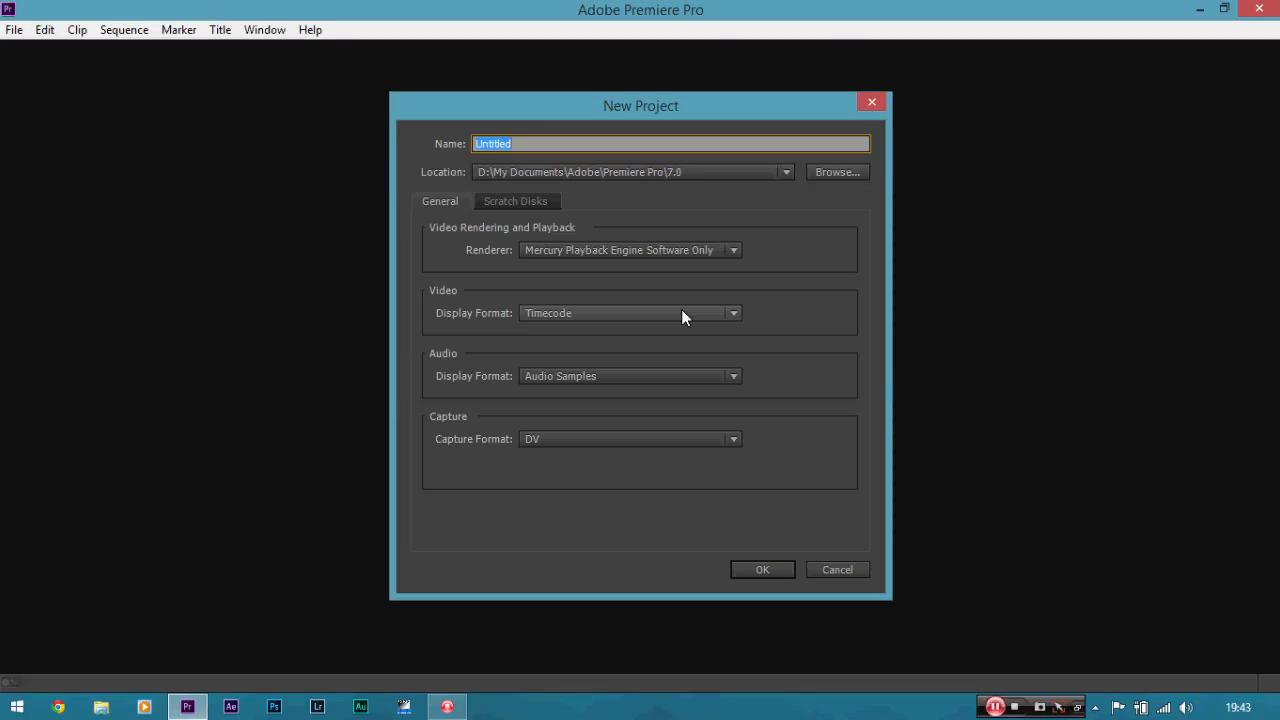
key(BackSpace)
text(Fuun Stuff)
click(761, 572)
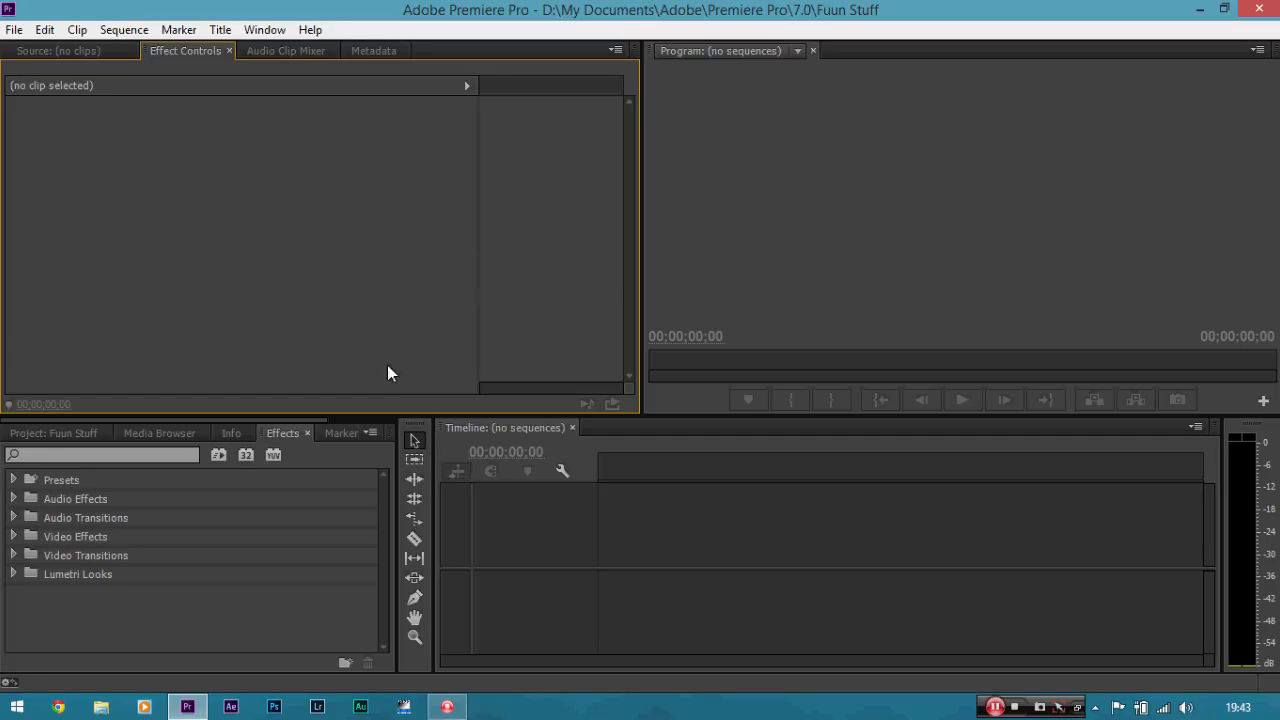
Step: Start a new sequence and choose the DSLR 1080p24 preset from the Digital SLR 1080p presets
click(14, 29)
mouse_move(70, 52)
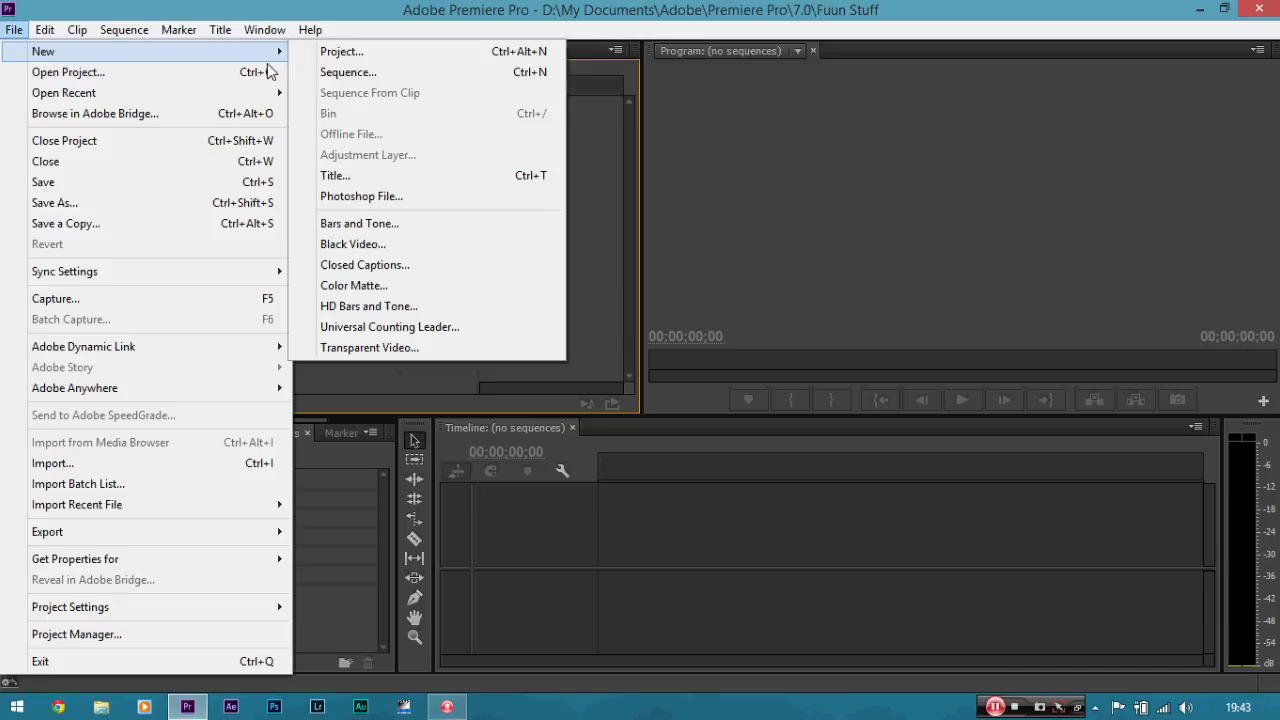
click(346, 72)
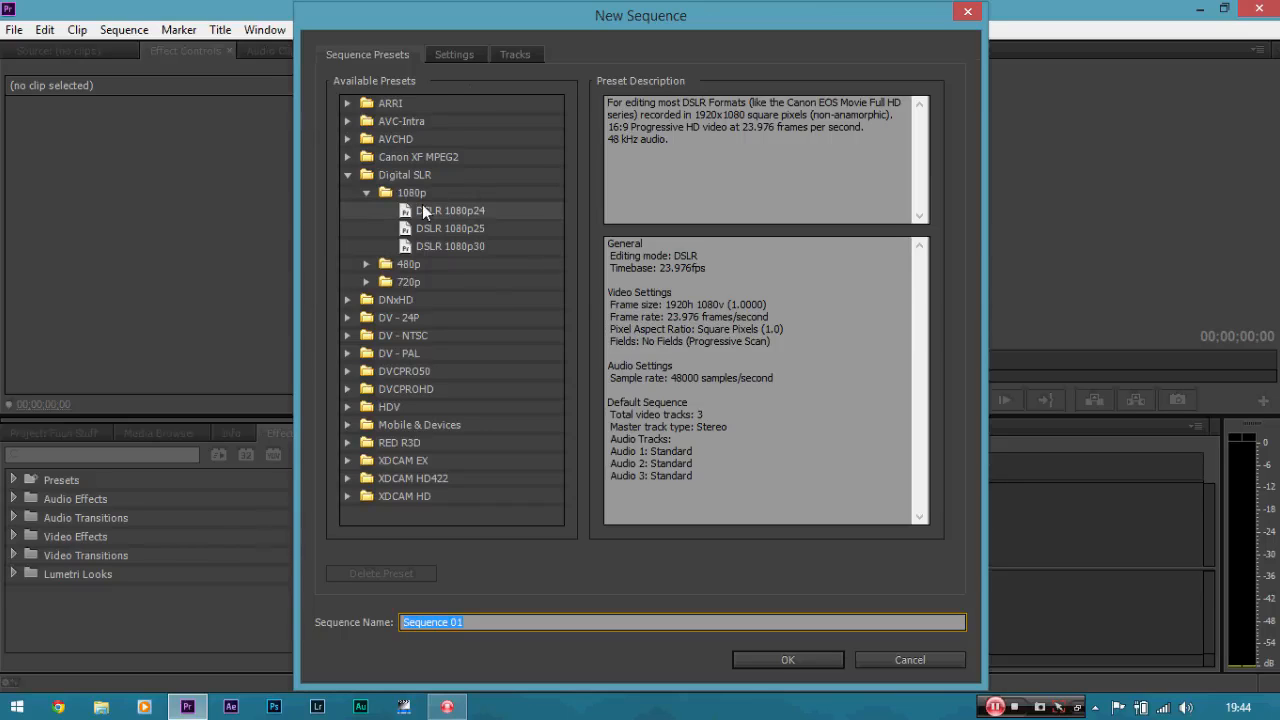
click(478, 210)
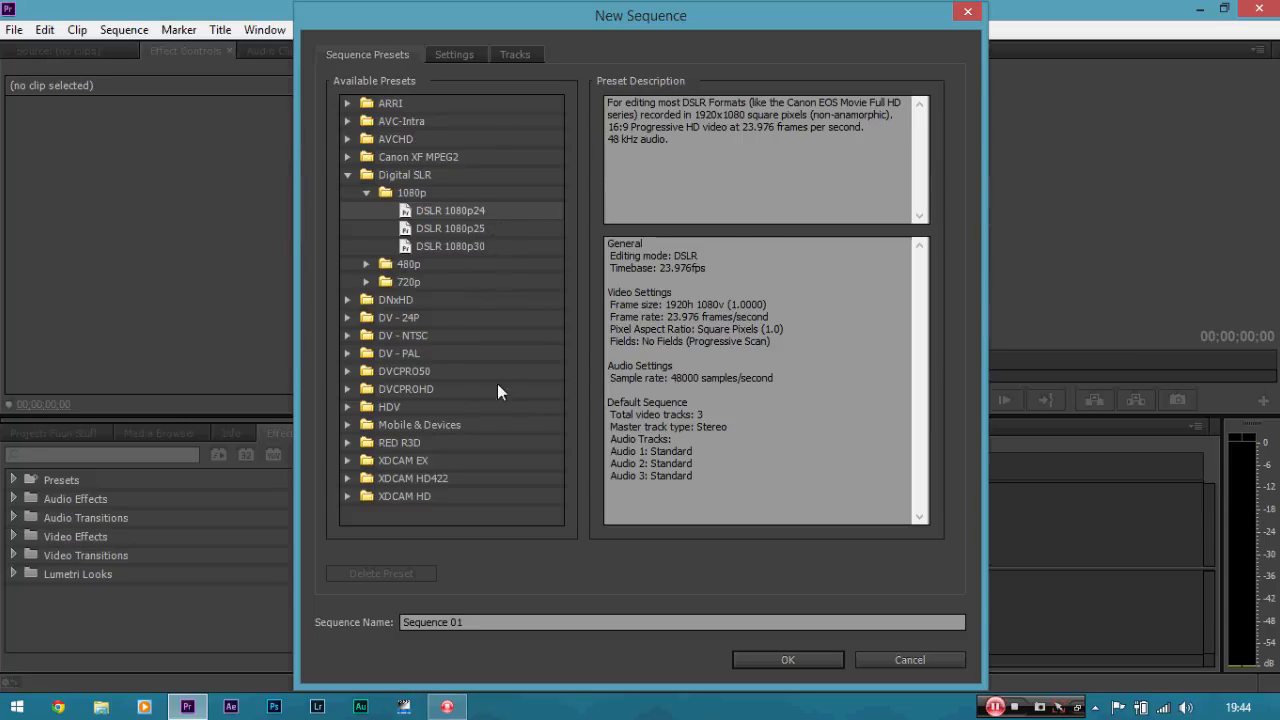
Step: Examine the RED R3D presets, including the 5K ones, and the DV - NTSC presets
click(348, 443)
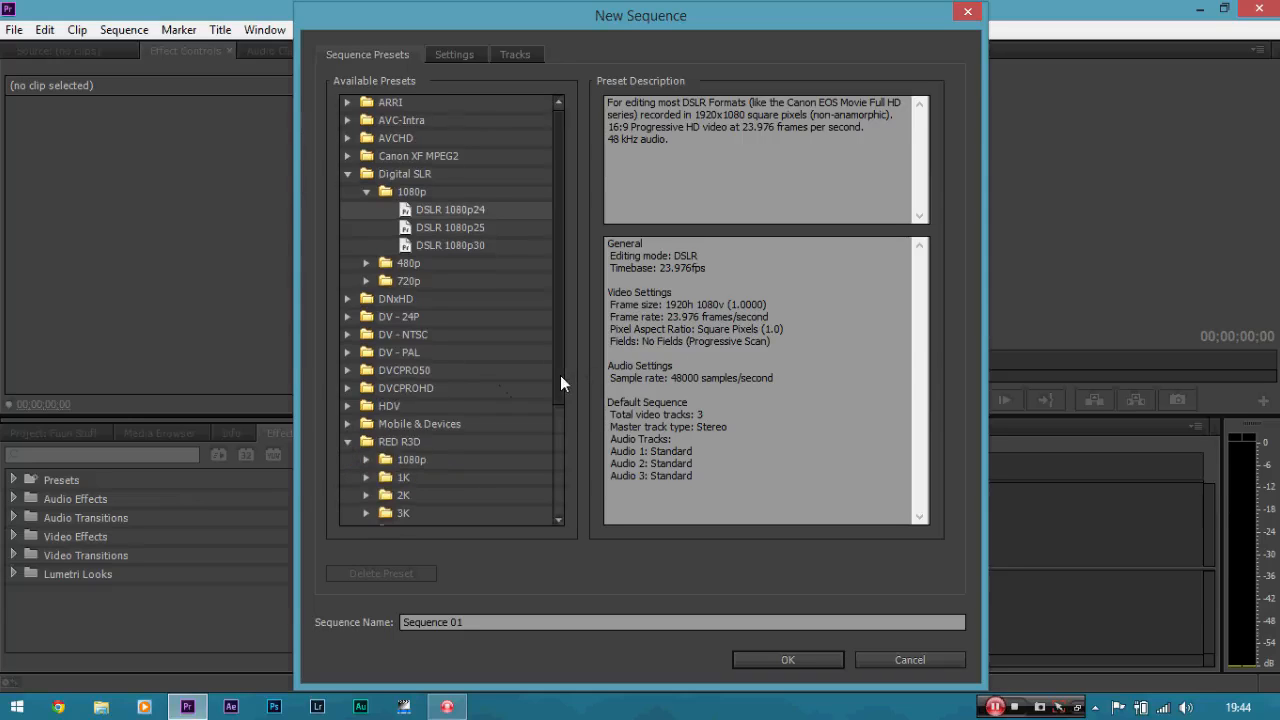
drag(560, 375, 540, 465)
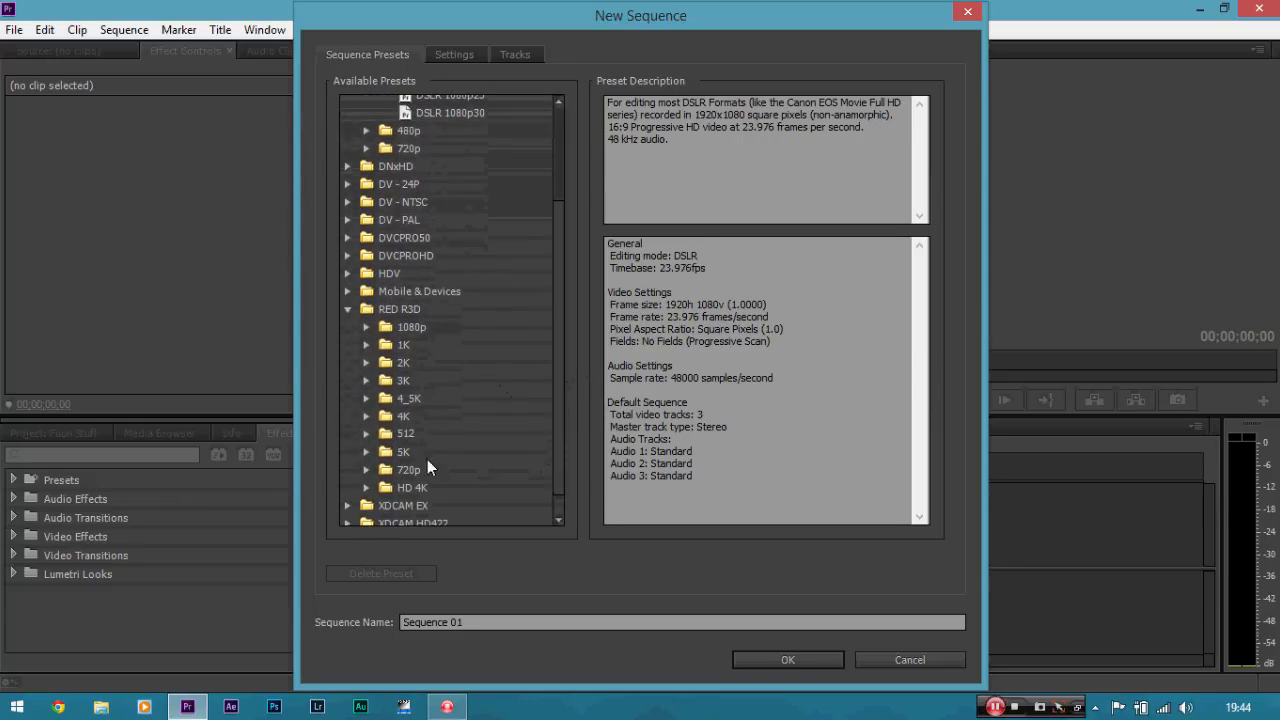
click(367, 453)
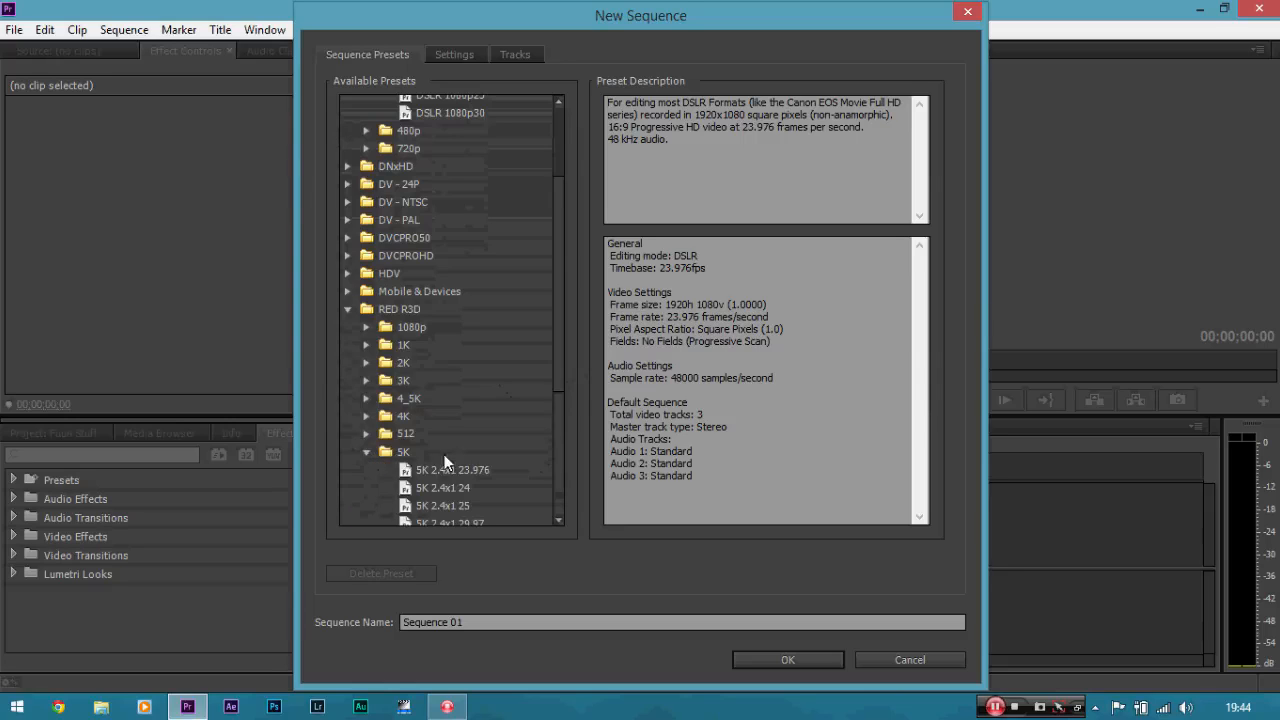
click(367, 453)
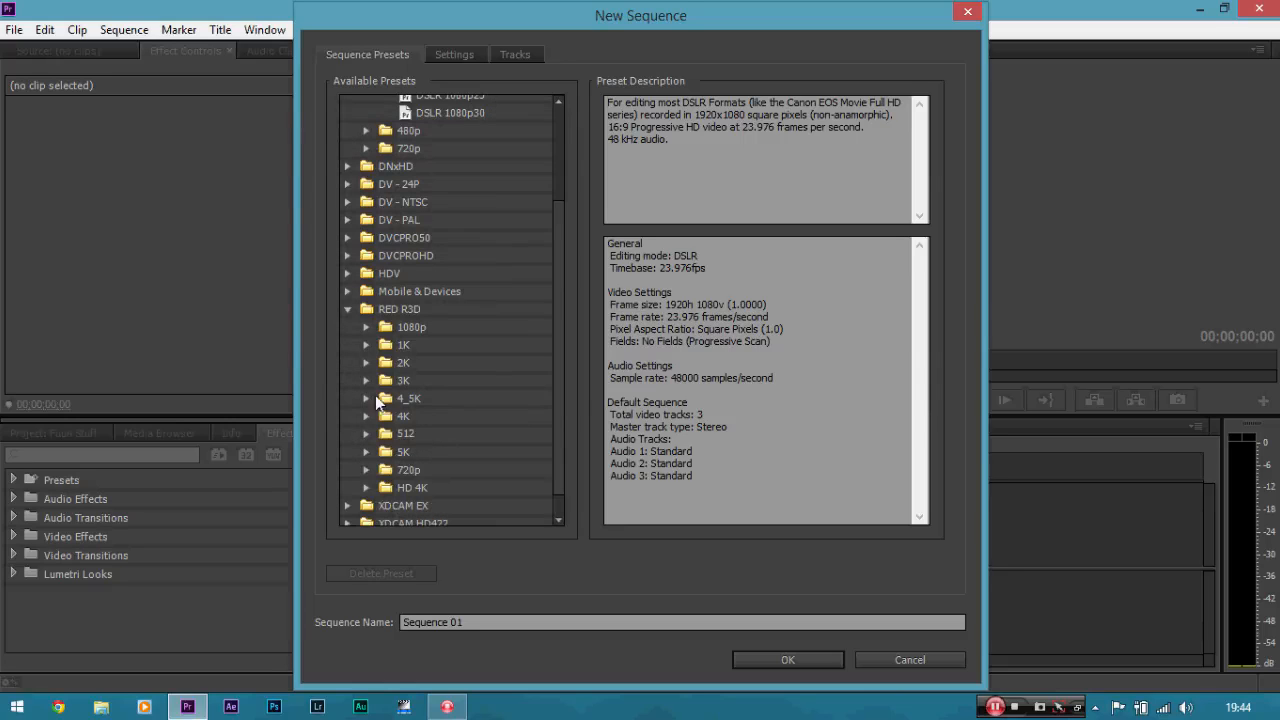
click(349, 310)
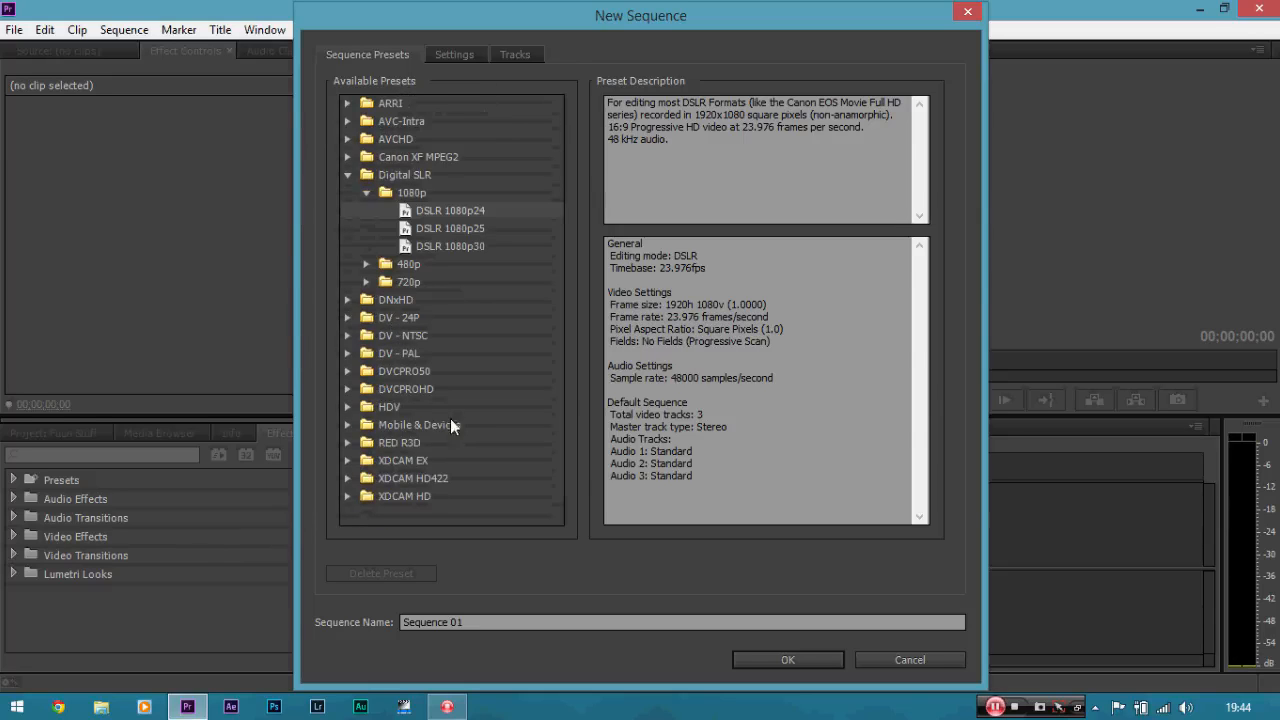
click(352, 337)
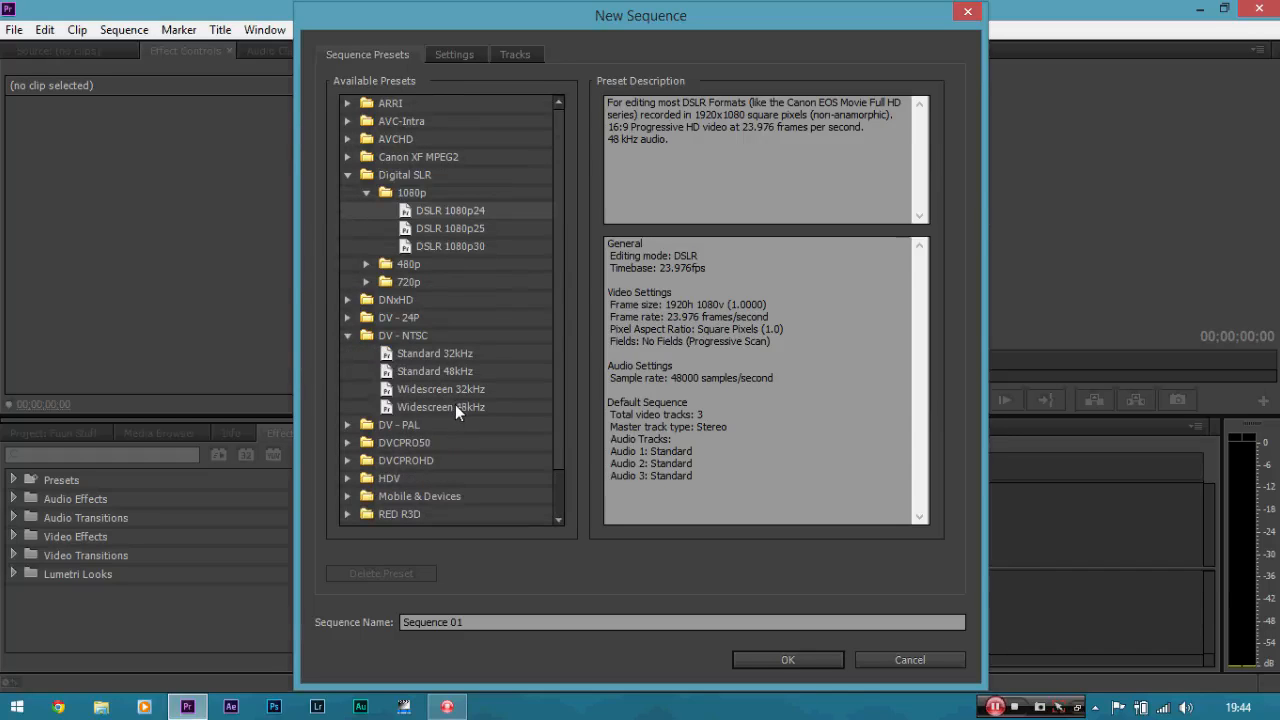
click(348, 335)
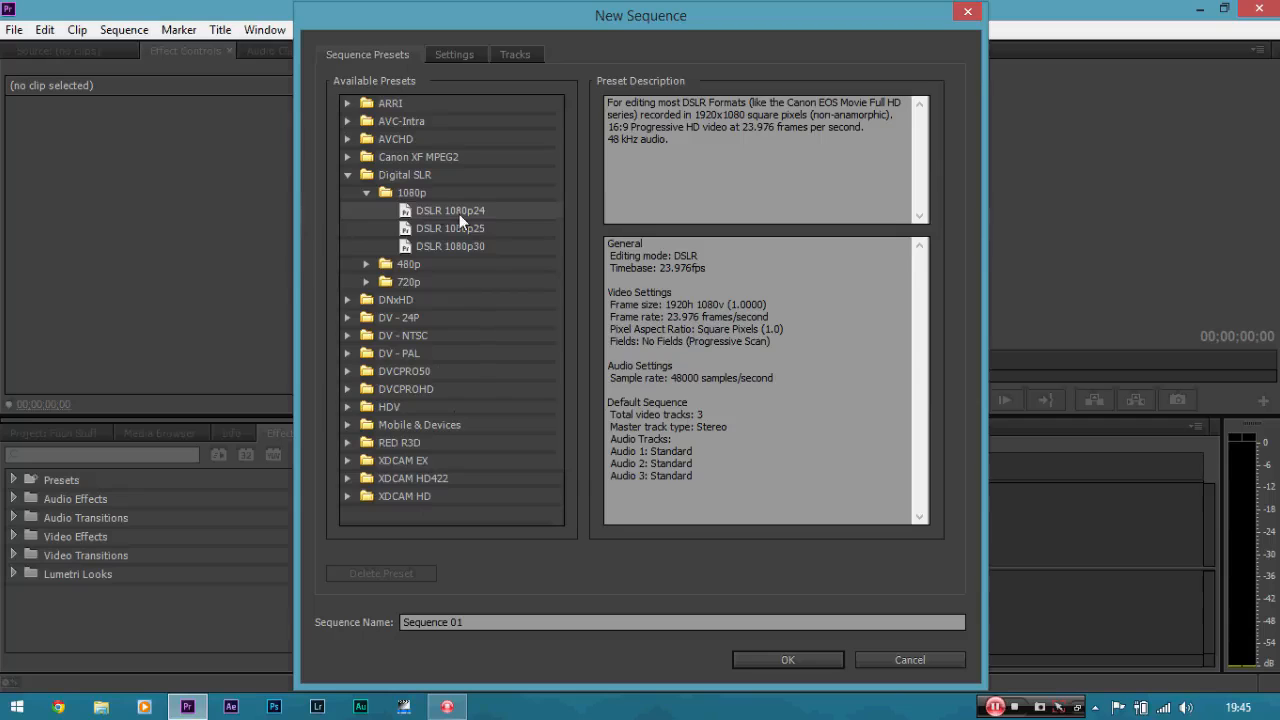
Step: Review the detailed settings of the DSLR 1080p24 preset and create the sequence from it
click(455, 57)
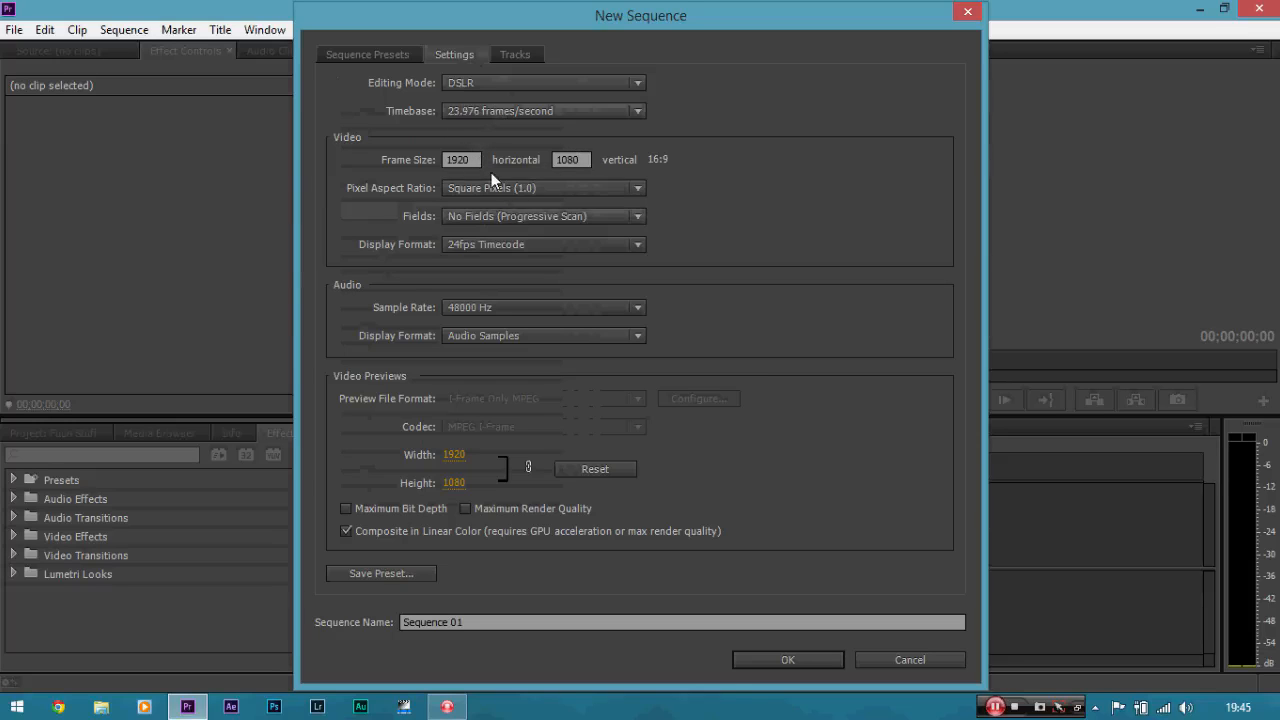
click(373, 57)
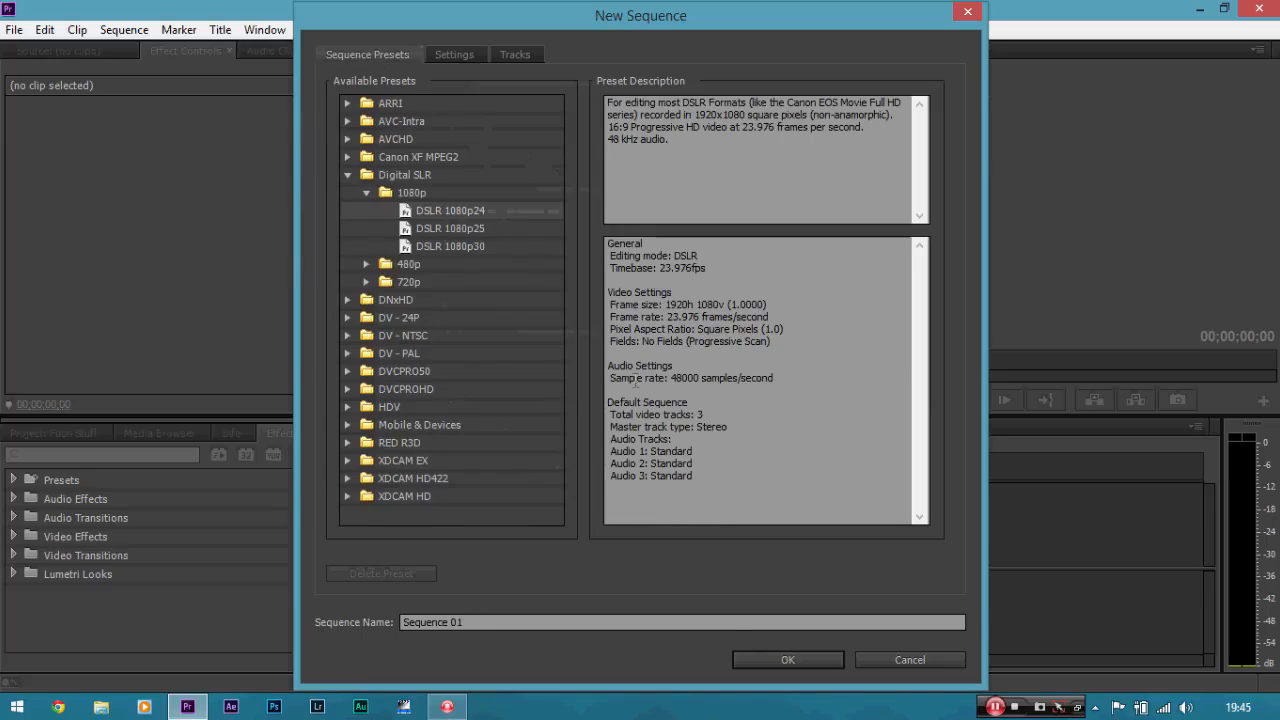
click(766, 663)
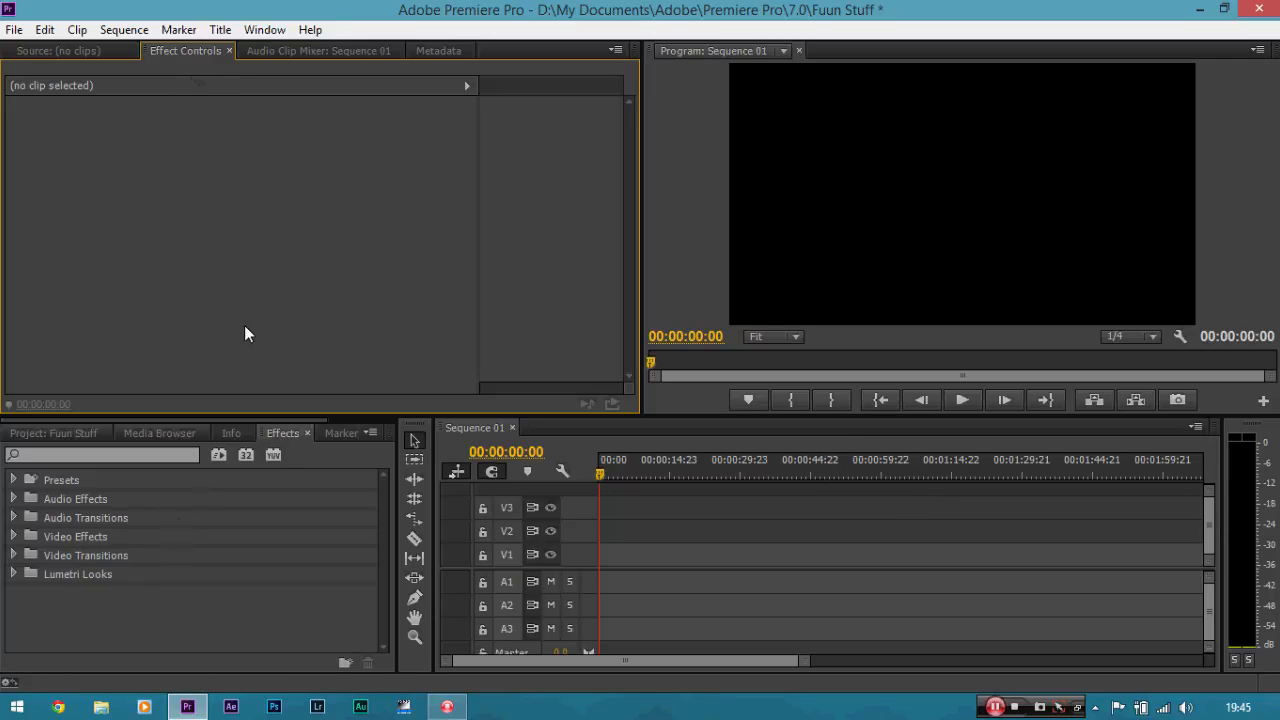
Step: Import the video file _DSC5689 from the Desktop into the project
click(70, 430)
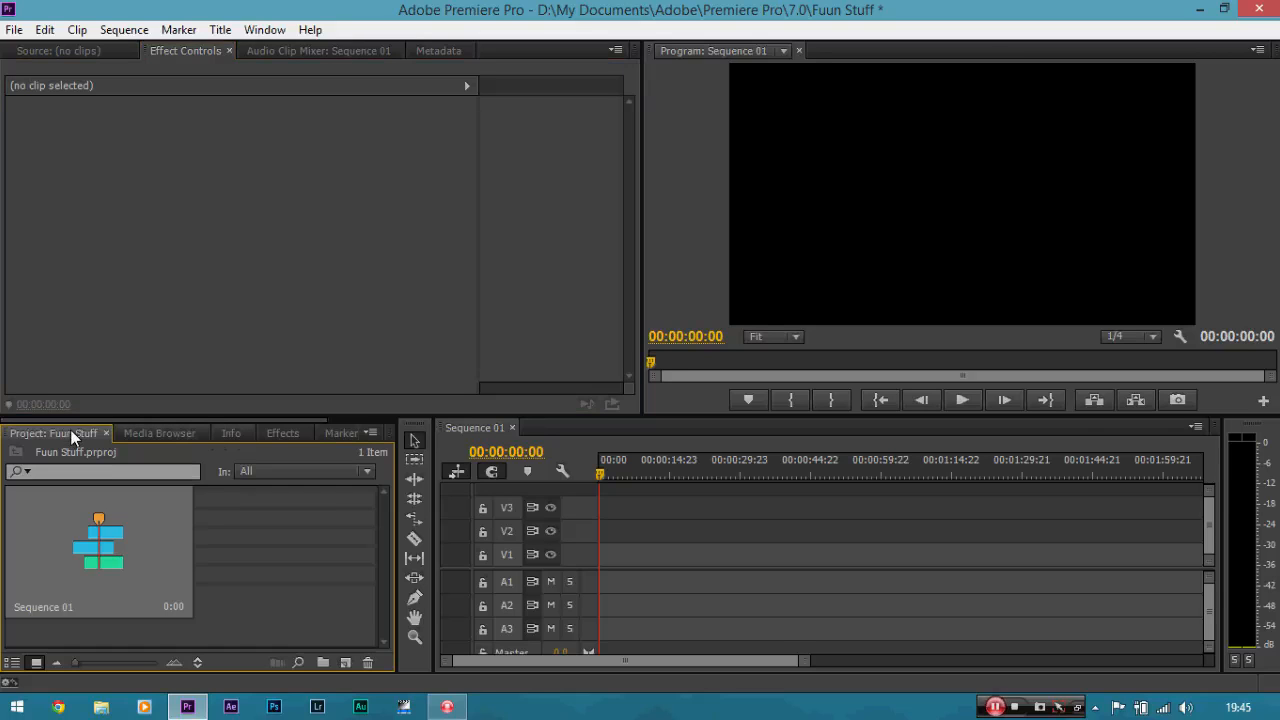
right_click(258, 527)
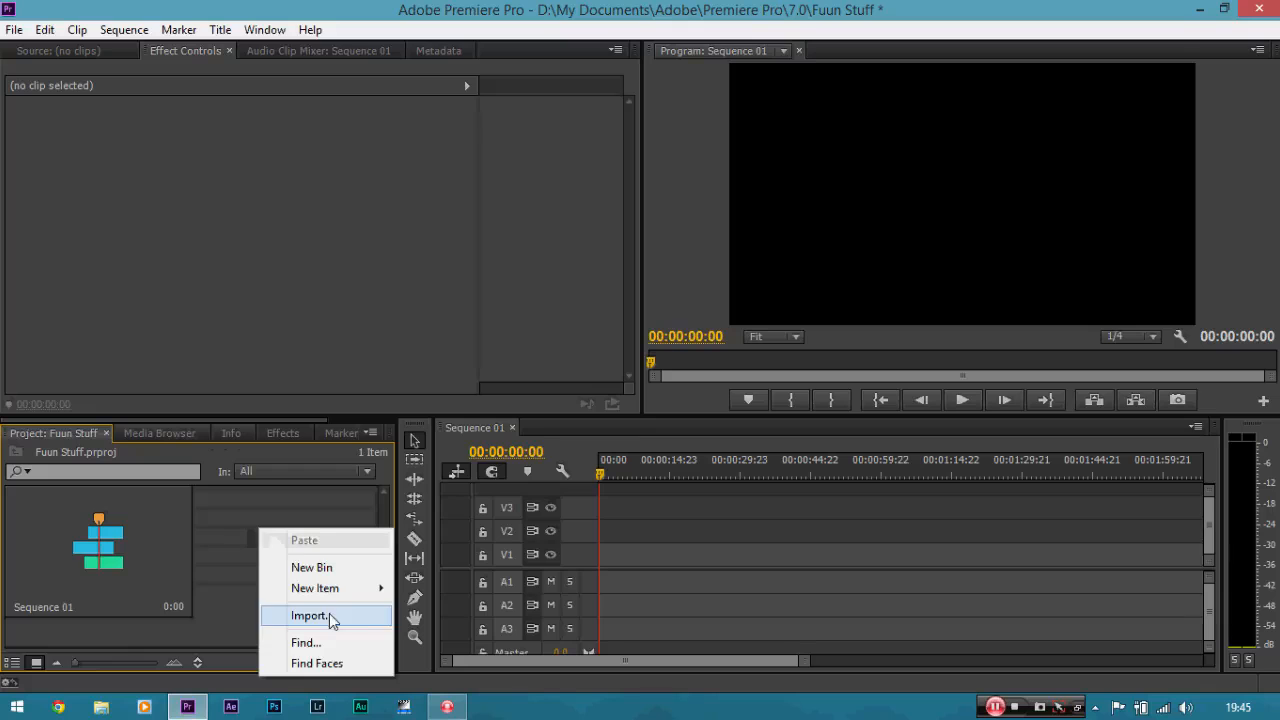
click(332, 618)
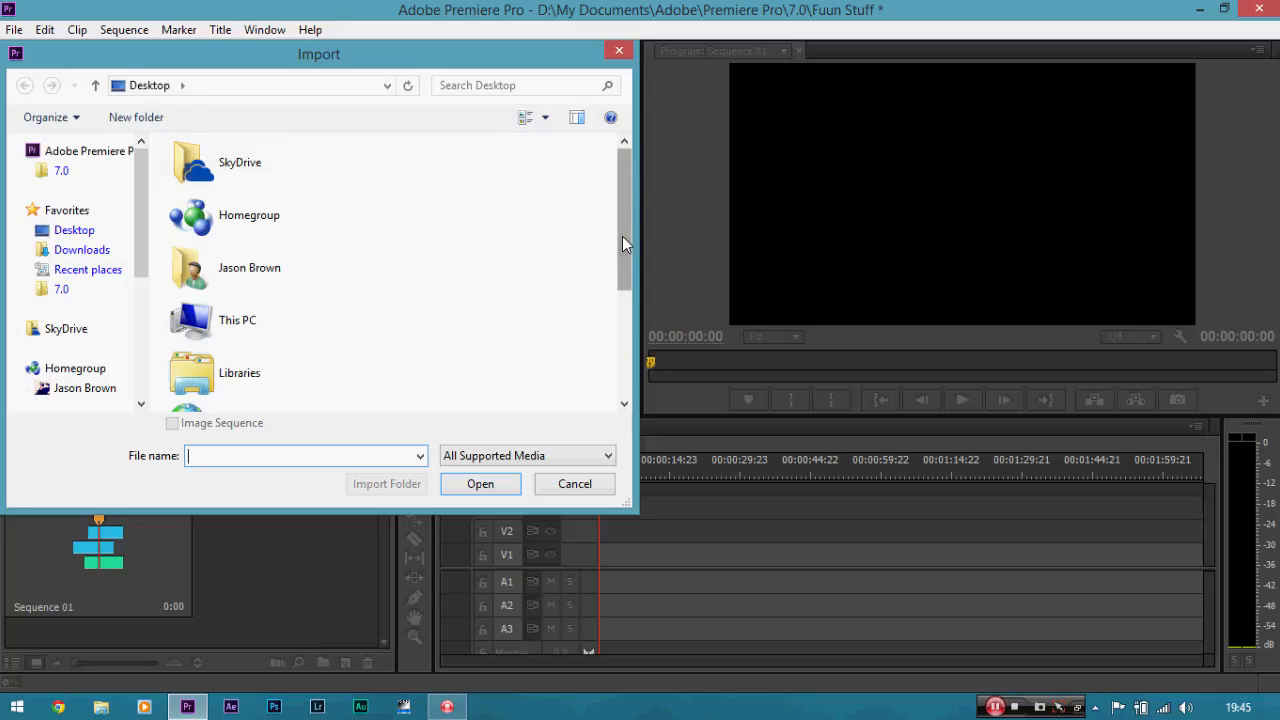
drag(622, 243, 617, 345)
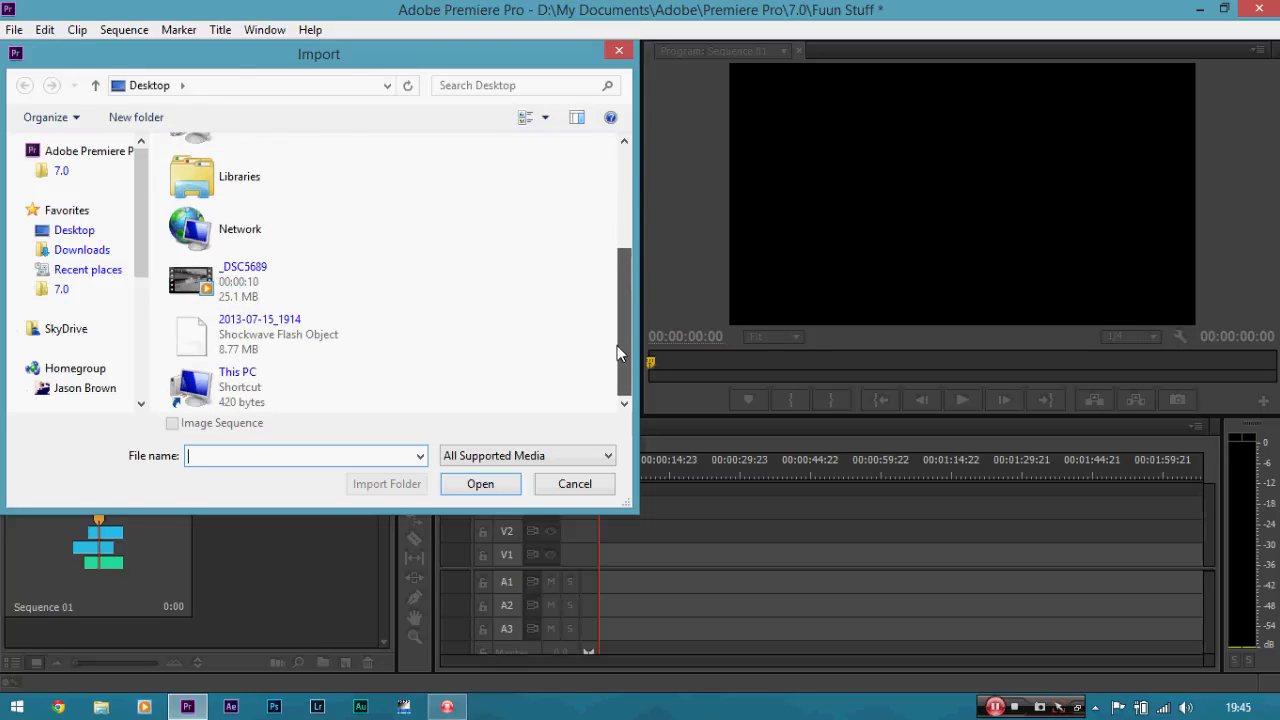
double_click(268, 290)
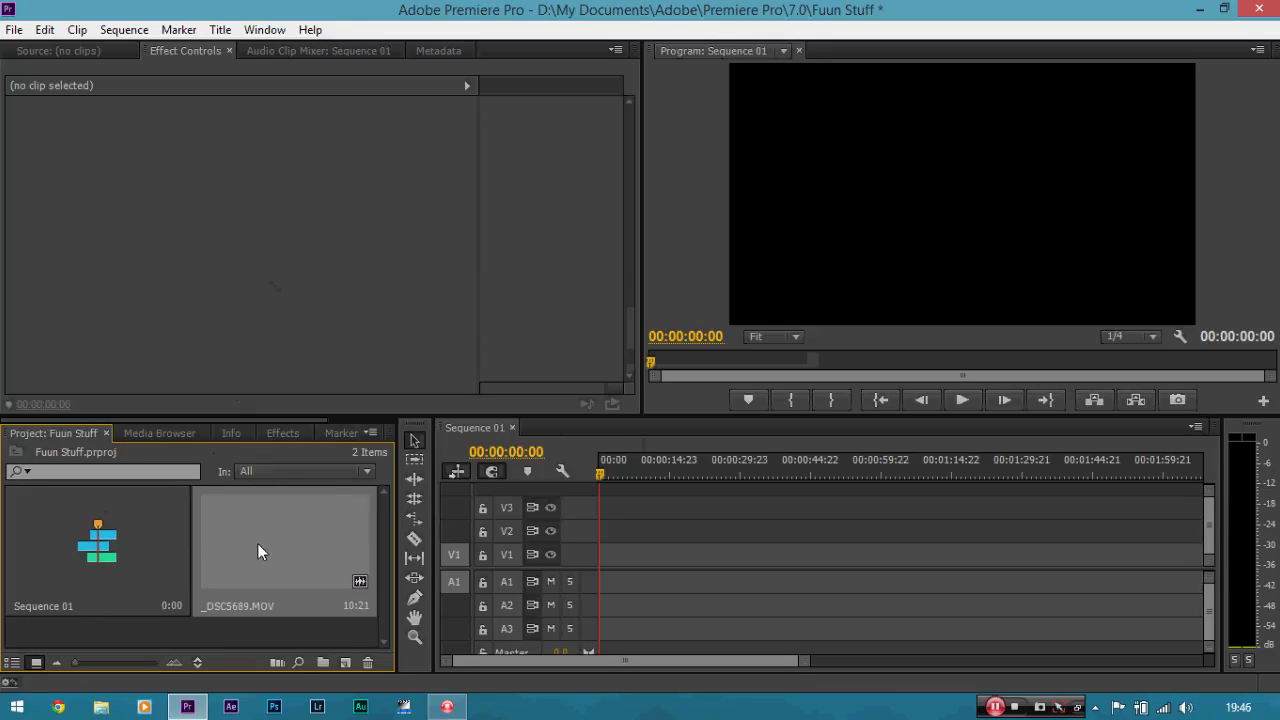
Step: Place the _DSC5689.MOV clip at the start of tracks V1 and A1 and select it
drag(257, 543, 620, 560)
click(629, 560)
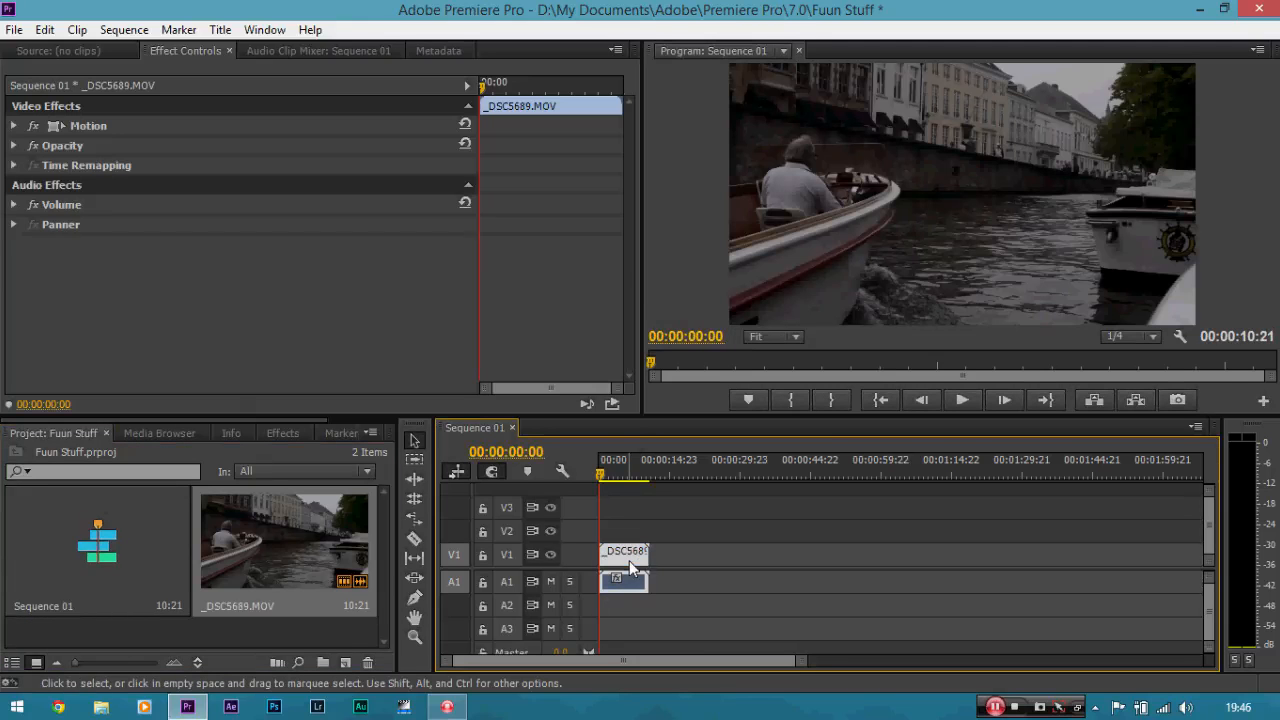
key(=)
key(=)
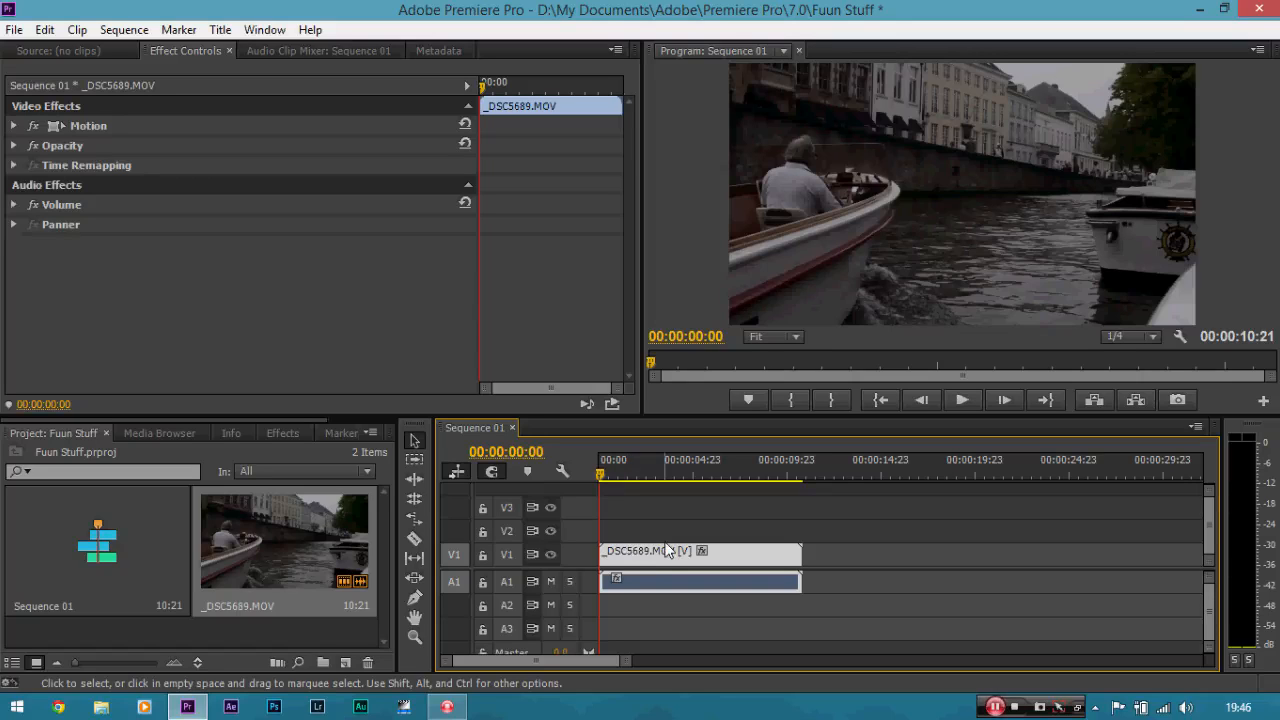
Step: Zoom the timeline out and in repeatedly, ending with the _DSC5689.MOV clip spanning well over half of its width
key(minus)
key(minus)
key(minus)
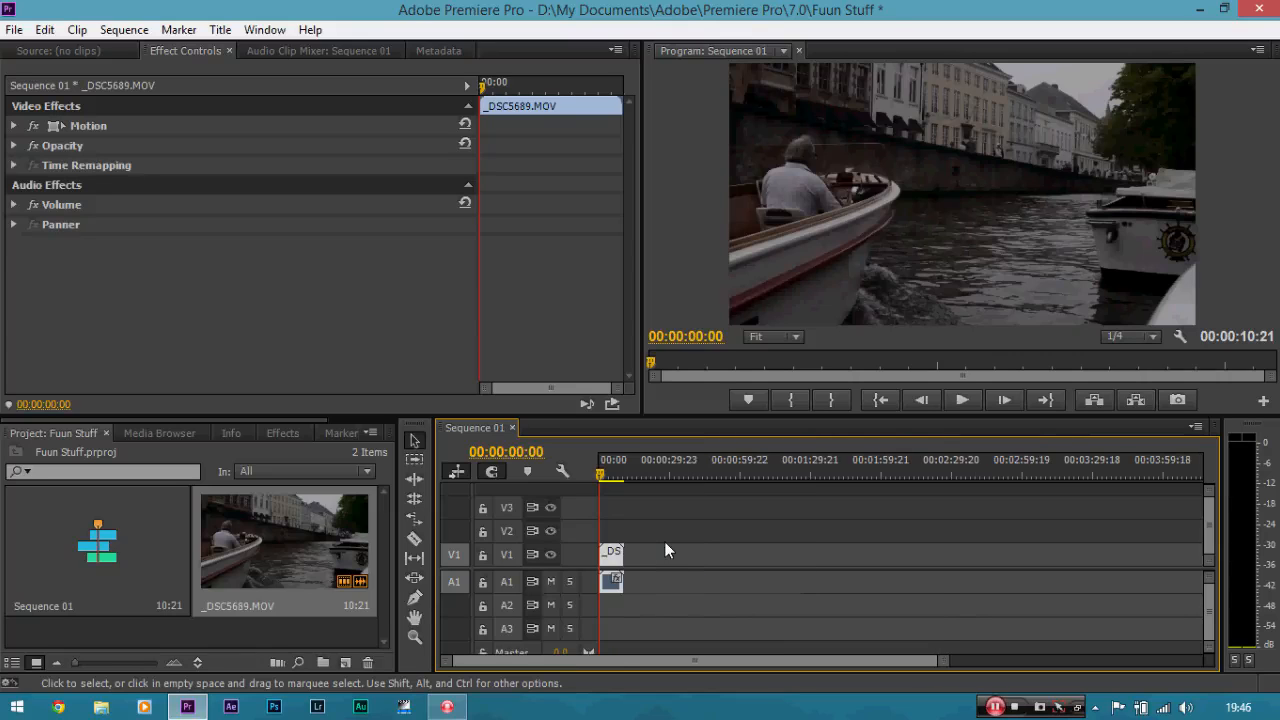
key(equal)
key(minus)
key(equal)
key(equal)
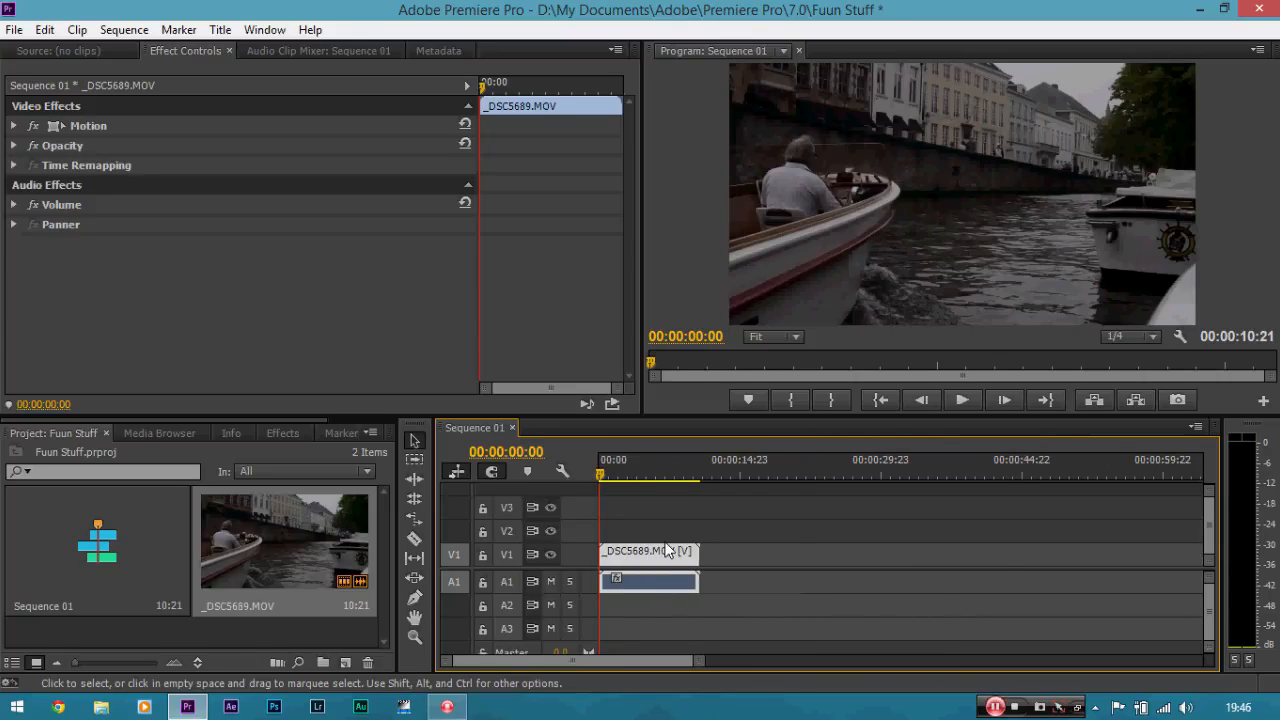
key(equal)
key(equal)
key(equal)
key(minus)
key(minus)
key(minus)
key(minus)
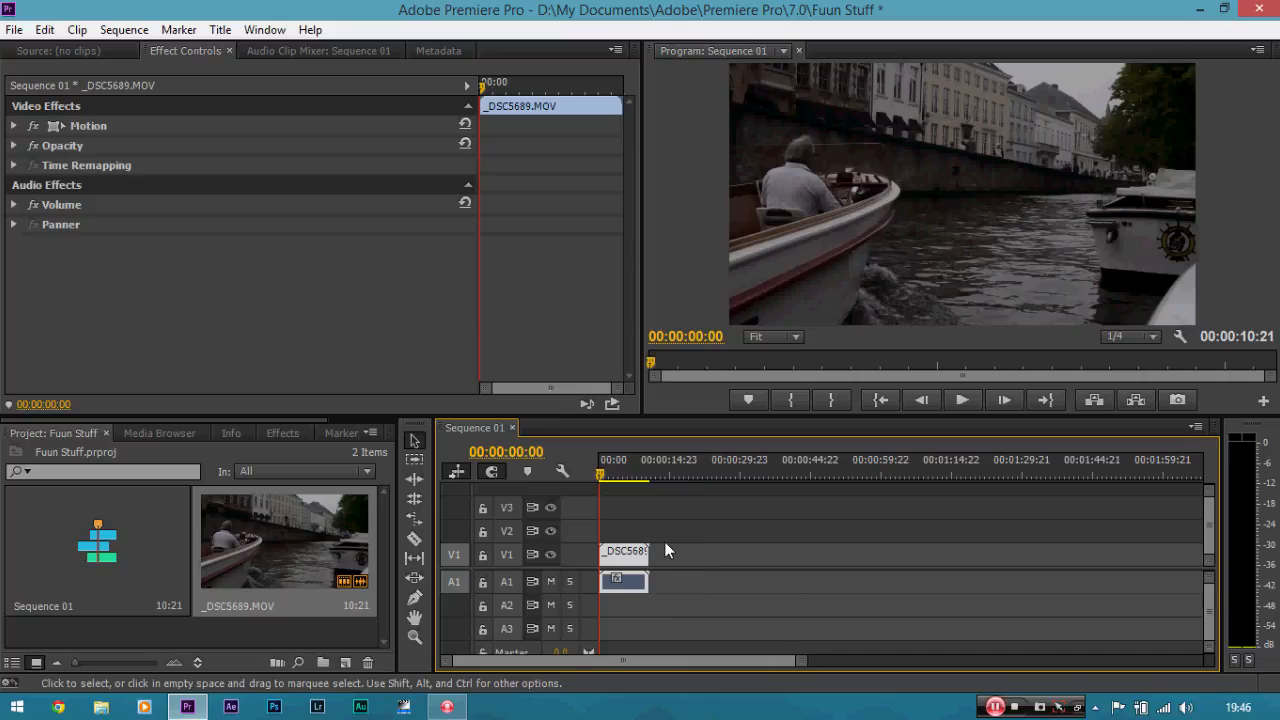
key(equal)
key(equal)
key(equal)
key(minus)
key(equal)
key(minus)
key(minus)
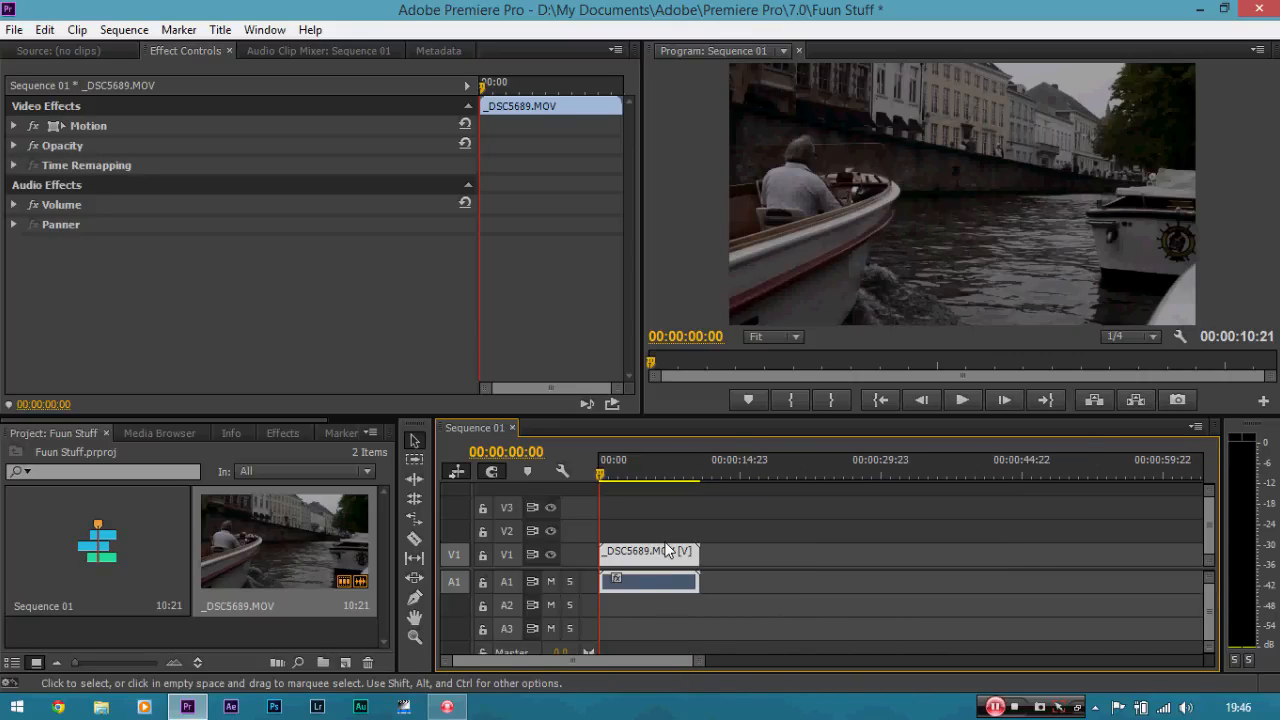
key(equal)
key(equal)
key(equal)
key(minus)
key(minus)
key(minus)
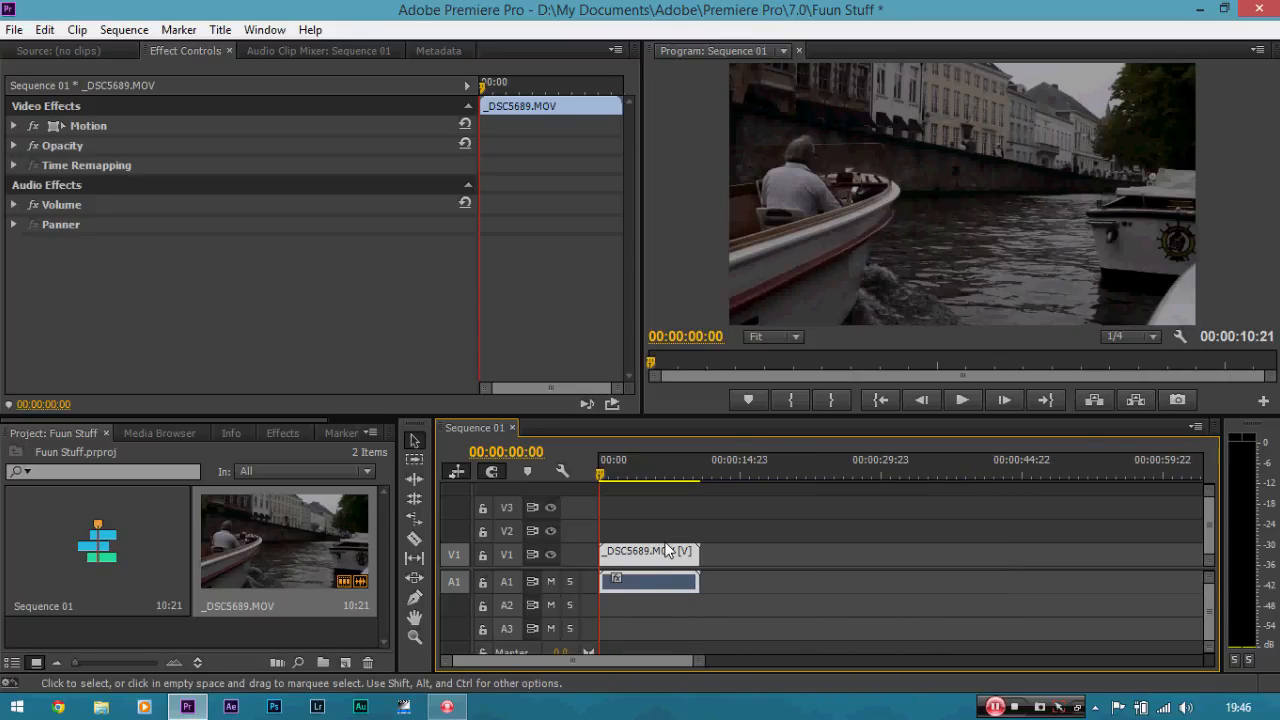
key(equal)
key(equal)
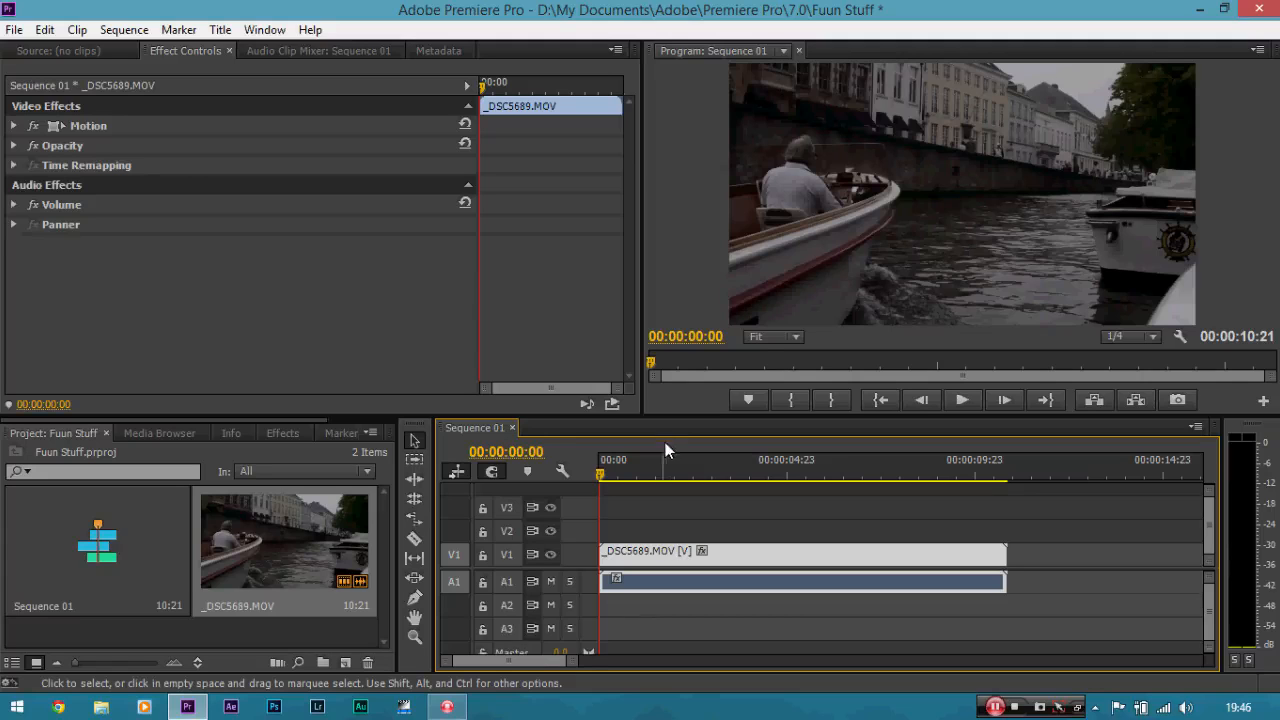
drag(572, 662, 751, 648)
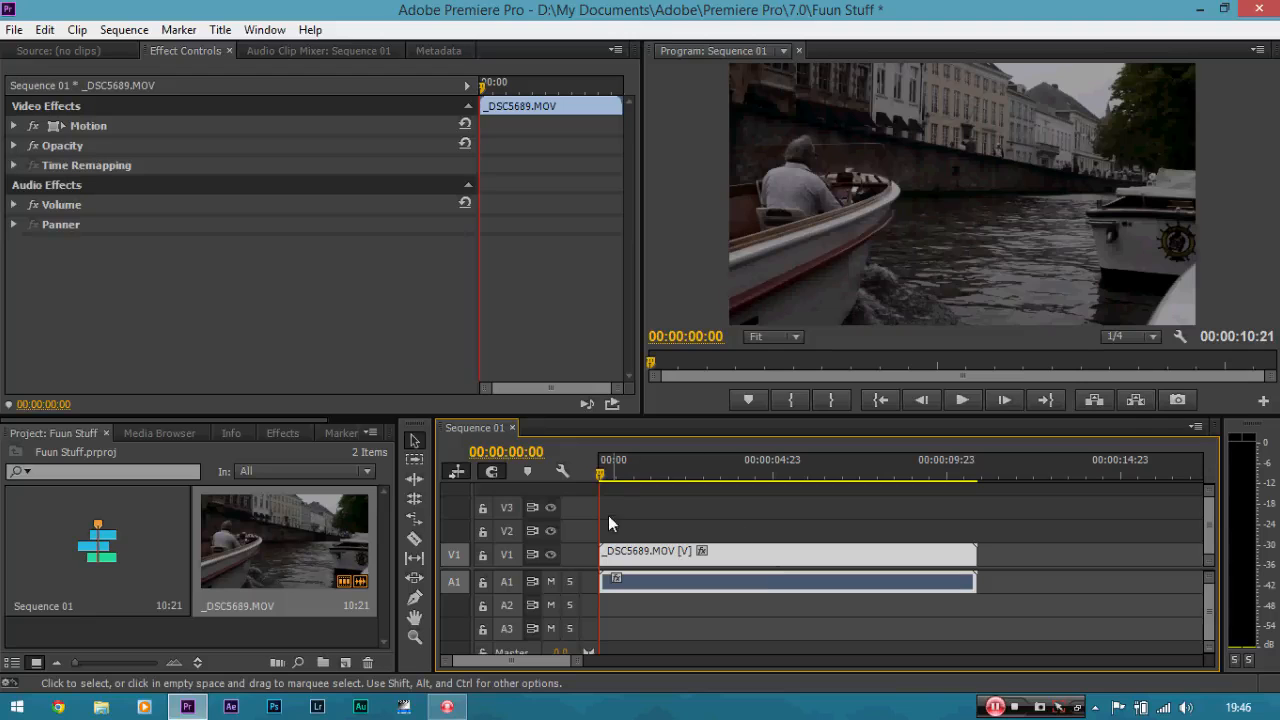
Step: Keep the playhead at the sequence start and set the Program monitor's playback resolution to 1/4
drag(603, 472, 570, 474)
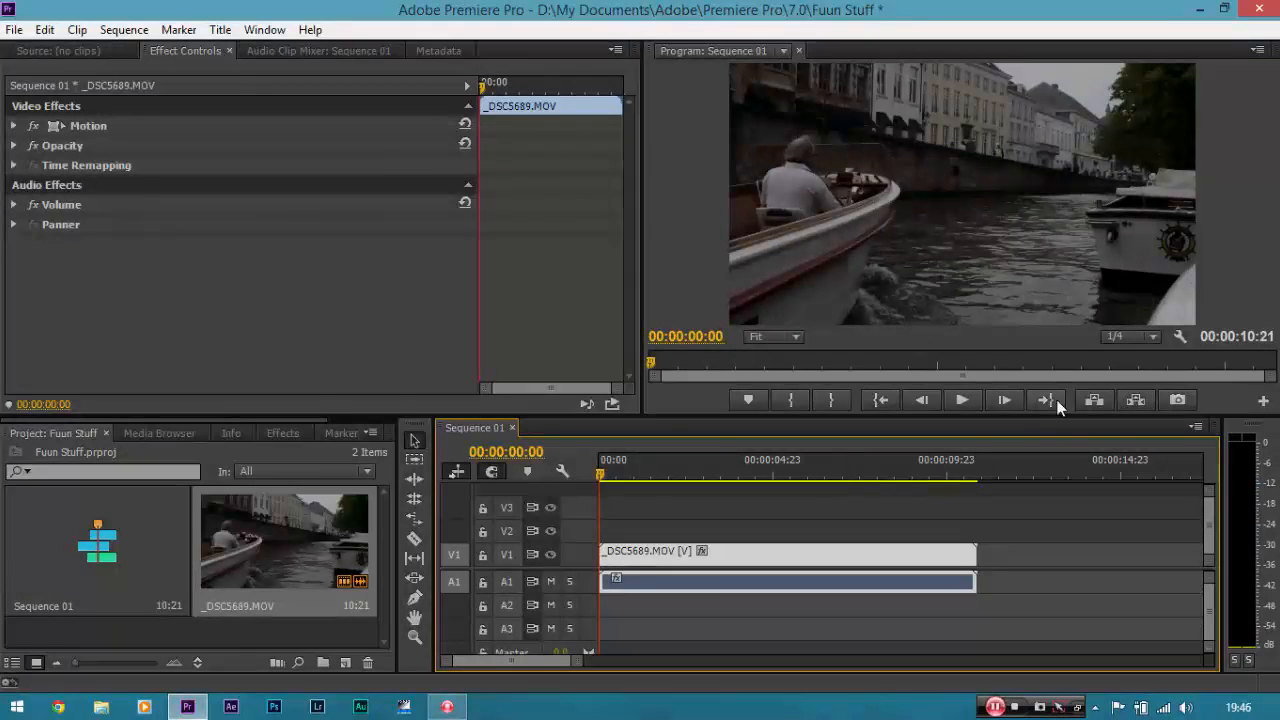
click(1148, 337)
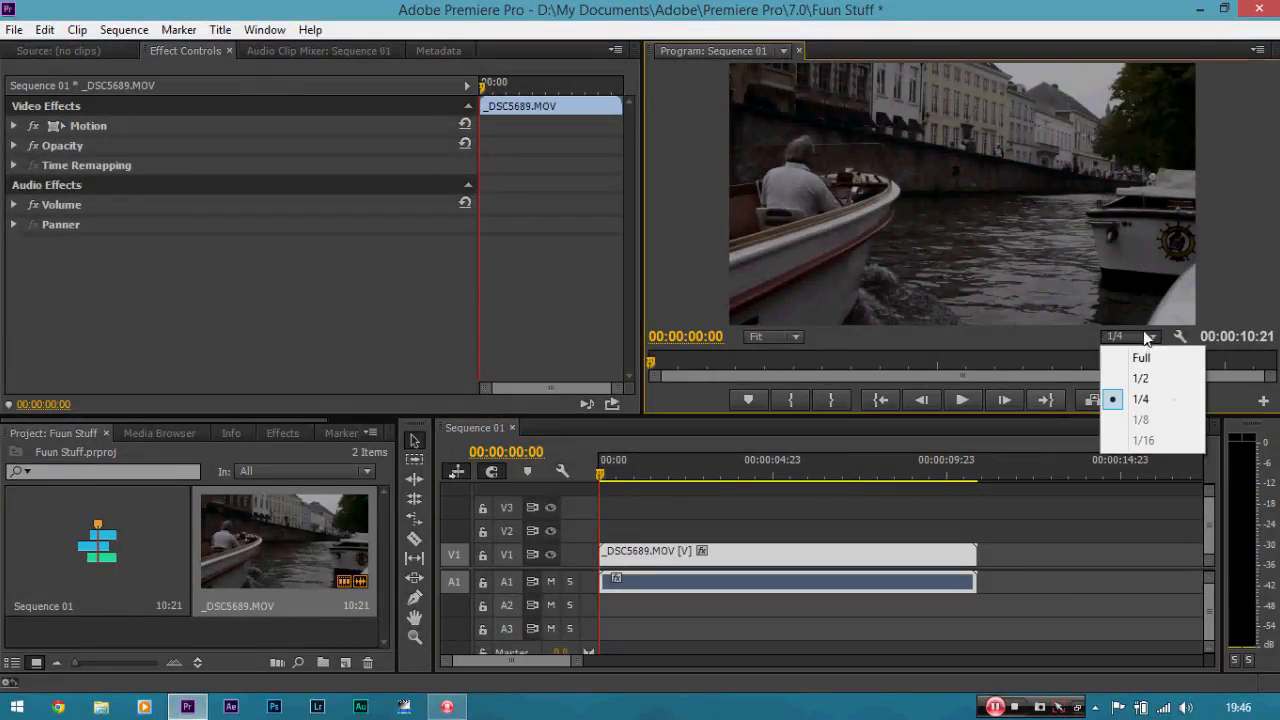
click(1153, 410)
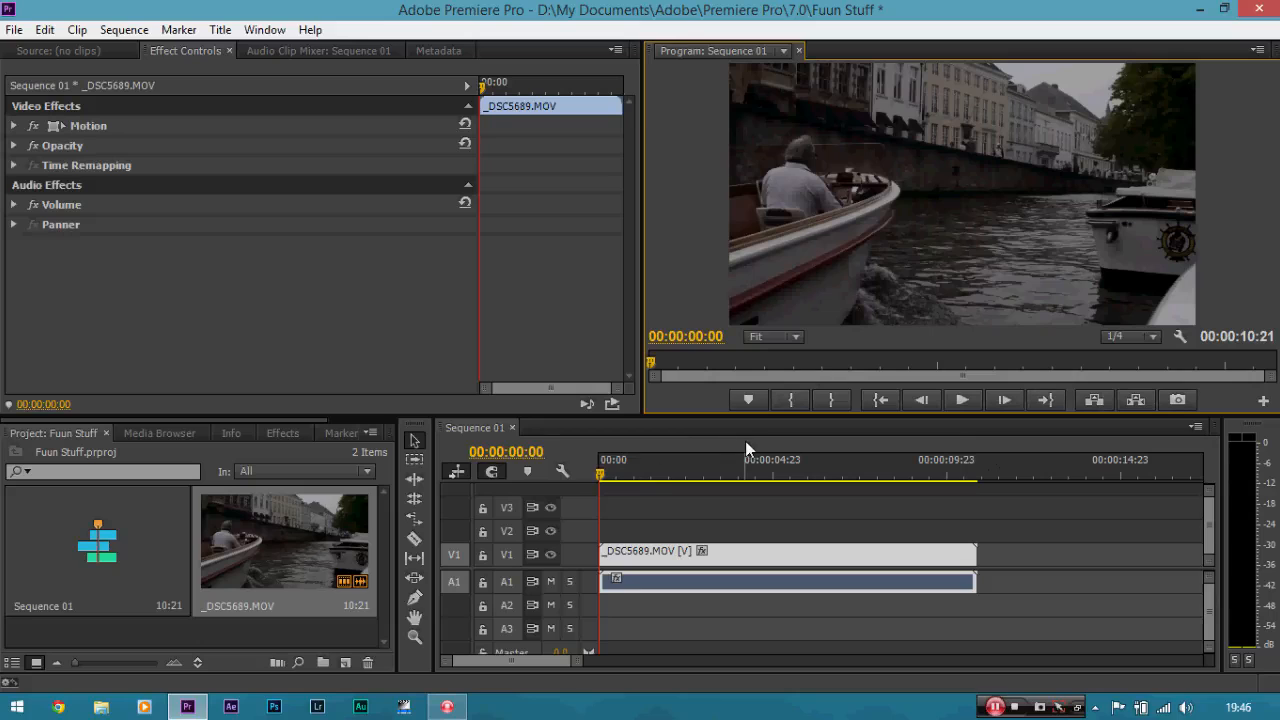
click(1126, 337)
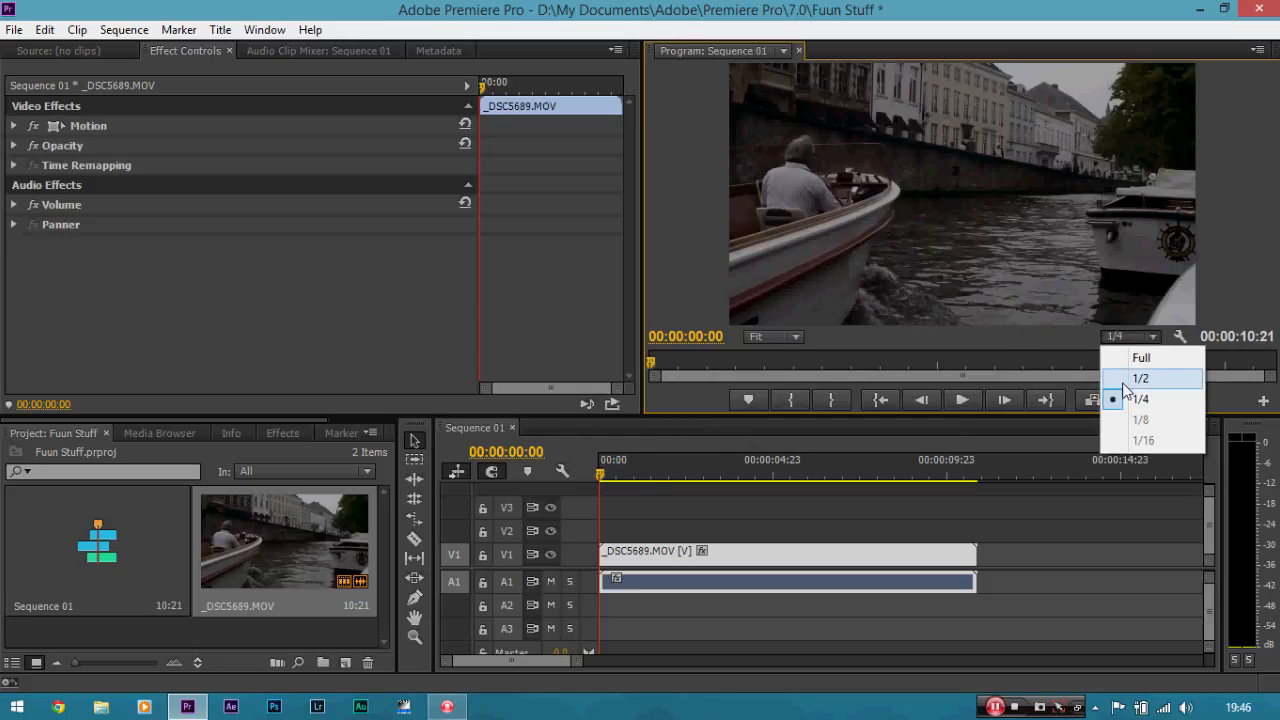
click(1119, 400)
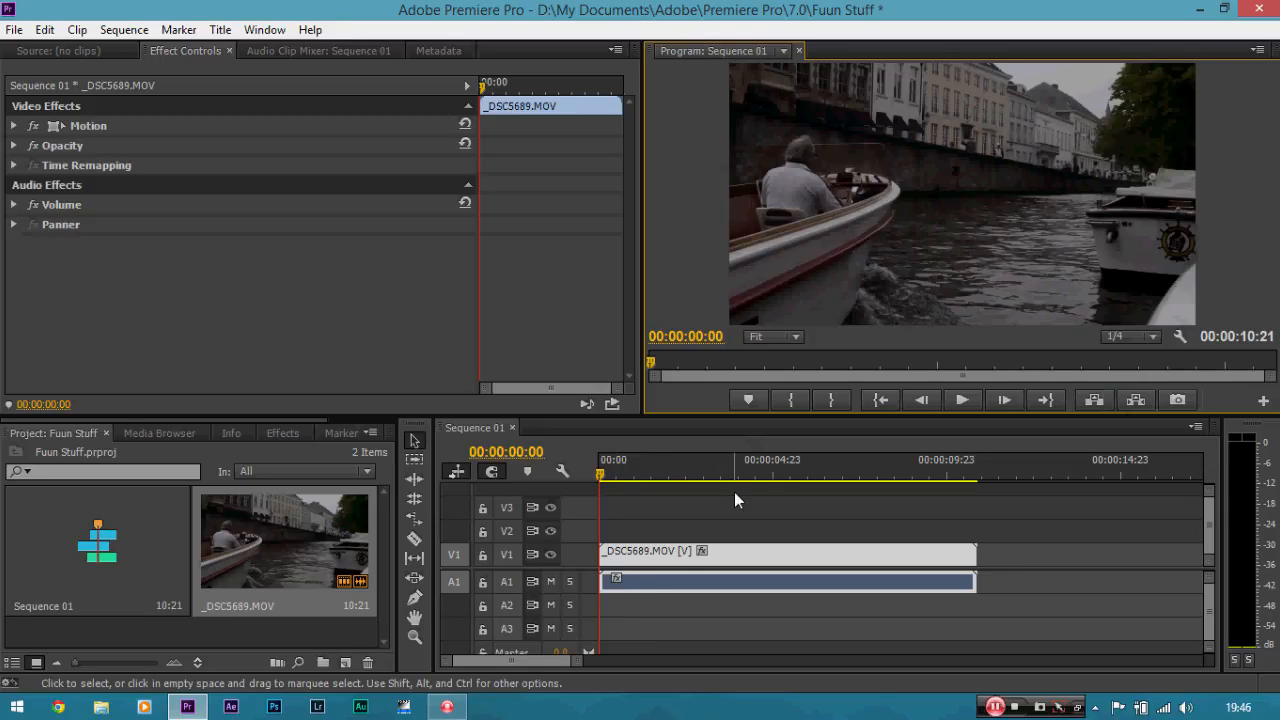
Step: Move the playhead to 00:00:02:13 in the sequence
drag(603, 468, 691, 478)
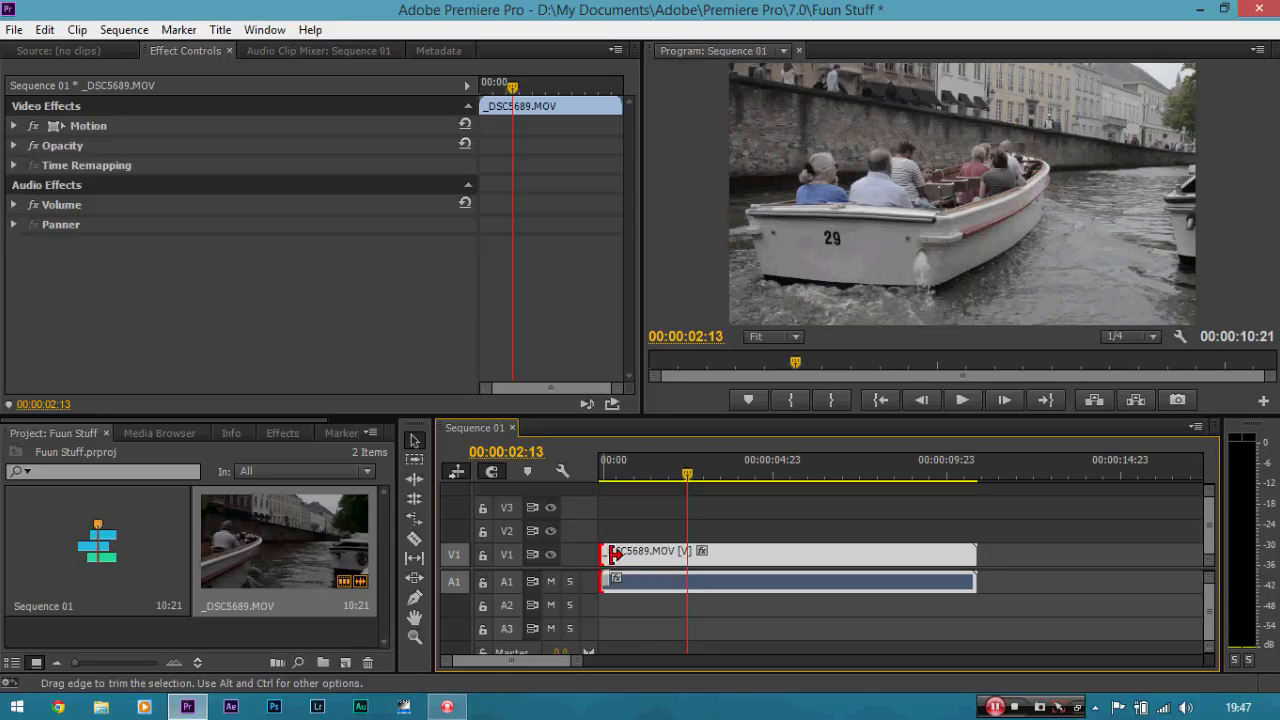
Step: Try trimming the start of _DSC5689.MOV to the playhead at 00:00:02:13, and undo the trim
drag(602, 554, 694, 554)
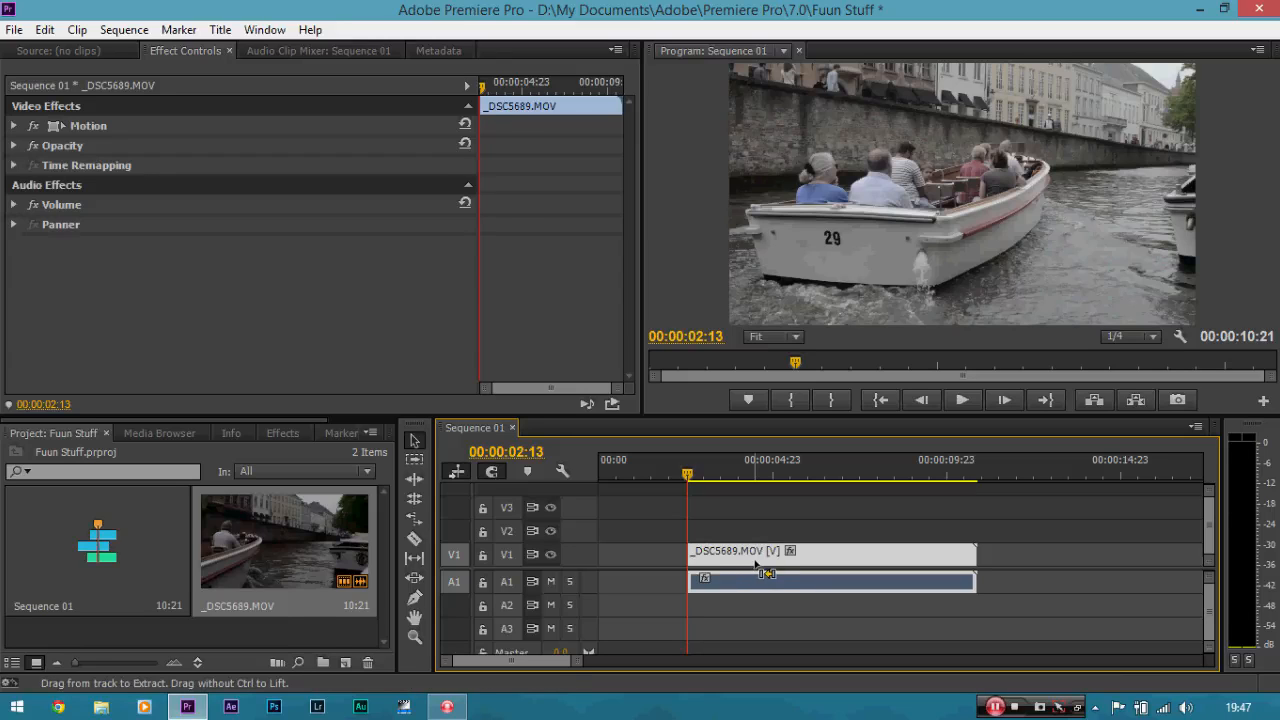
key(ctrl+z)
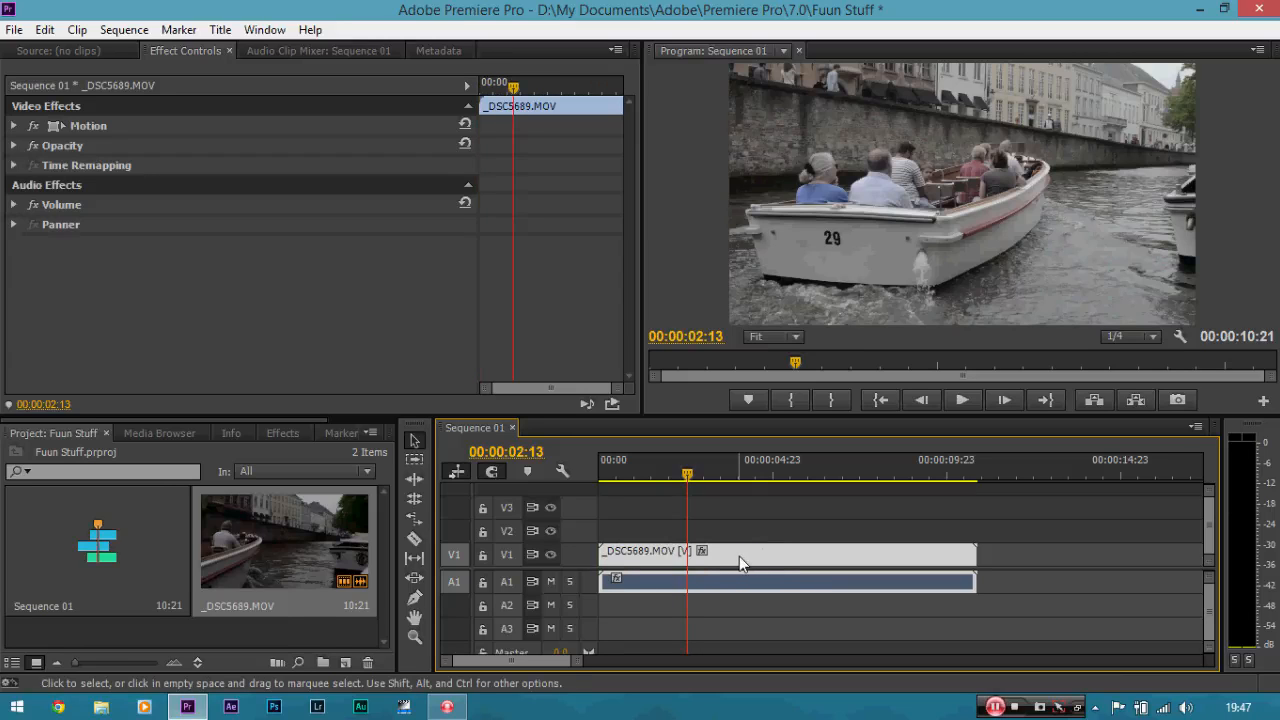
Step: Split _DSC5689.MOV with the Razor tool at 00:00:02:13 and delete the part before the cut
key(c)
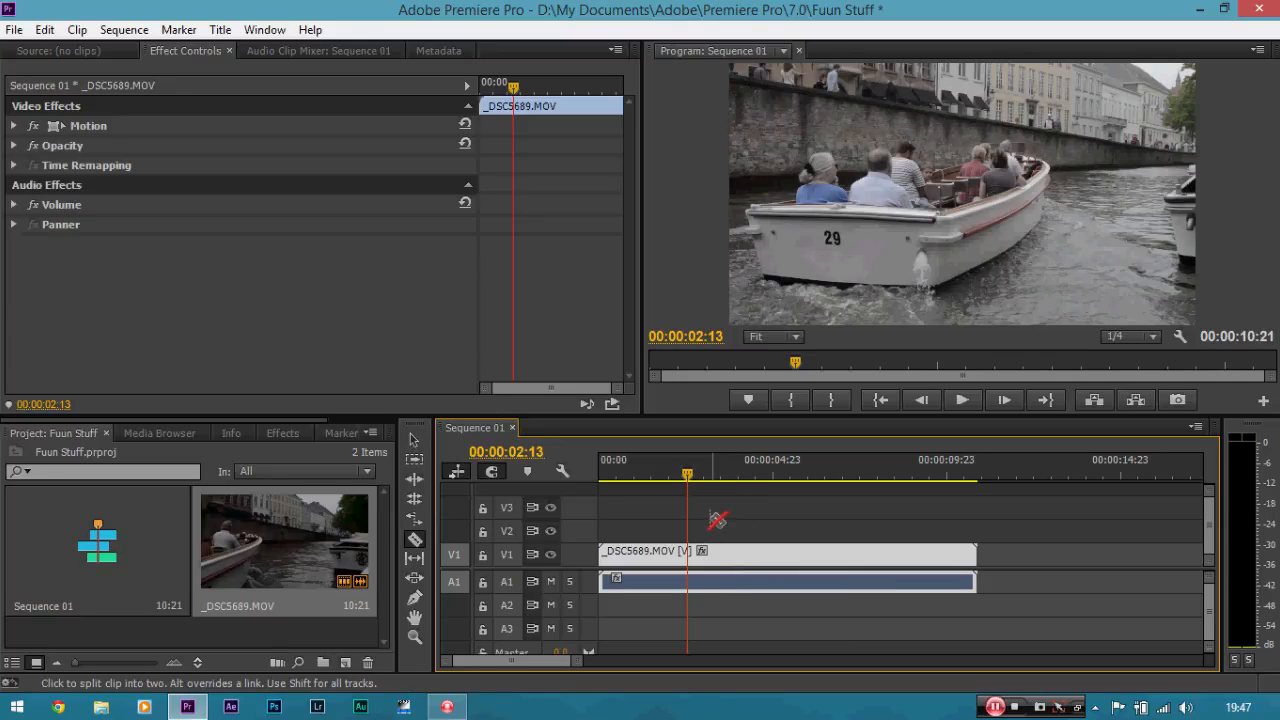
click(689, 553)
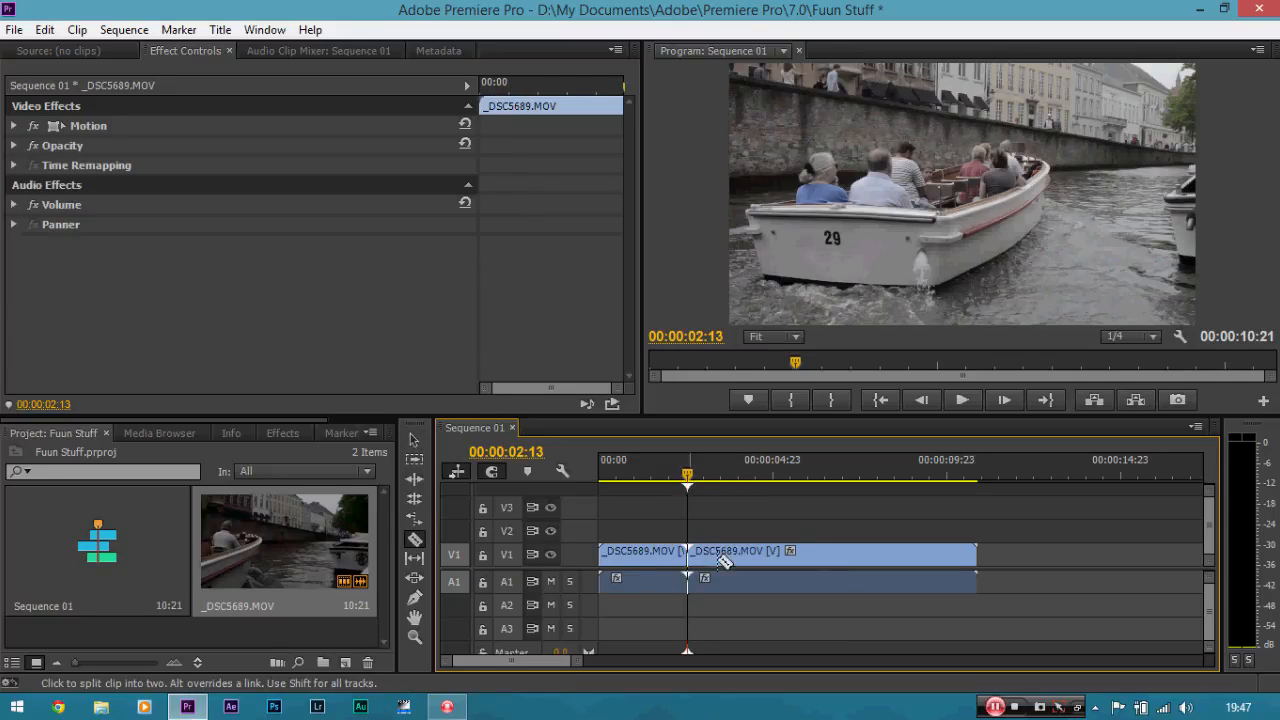
key(v)
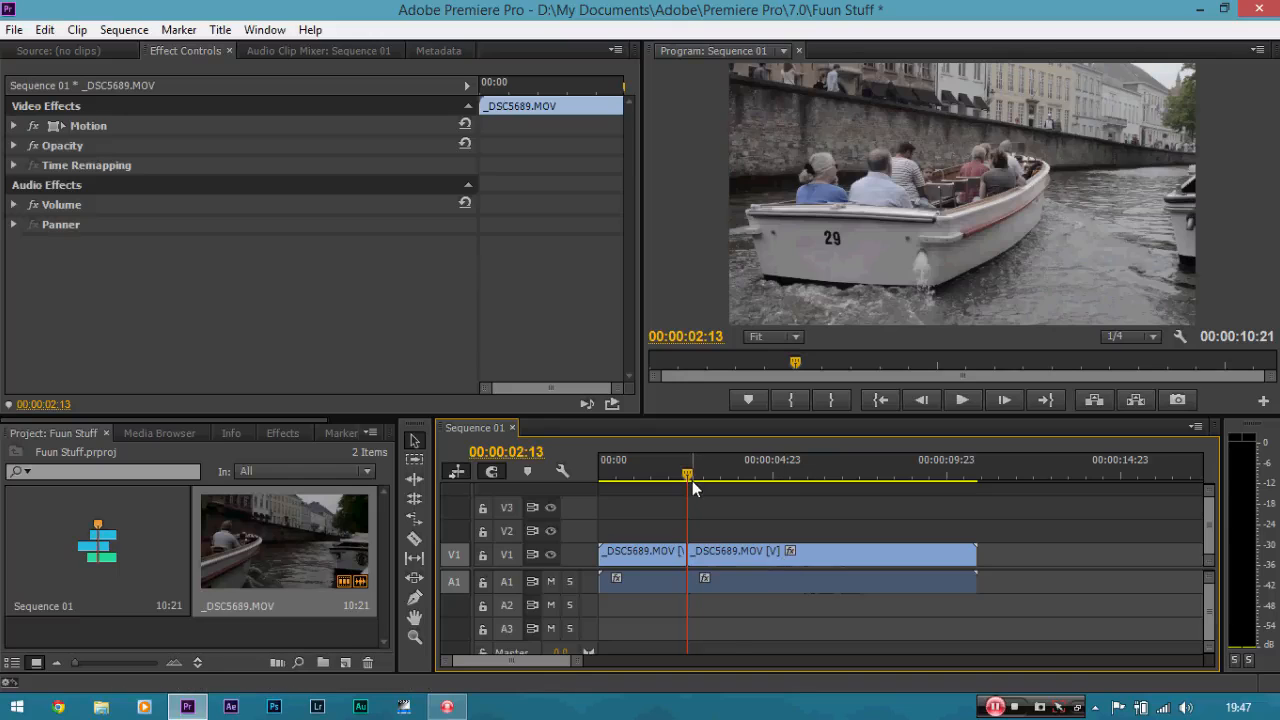
drag(692, 481, 718, 481)
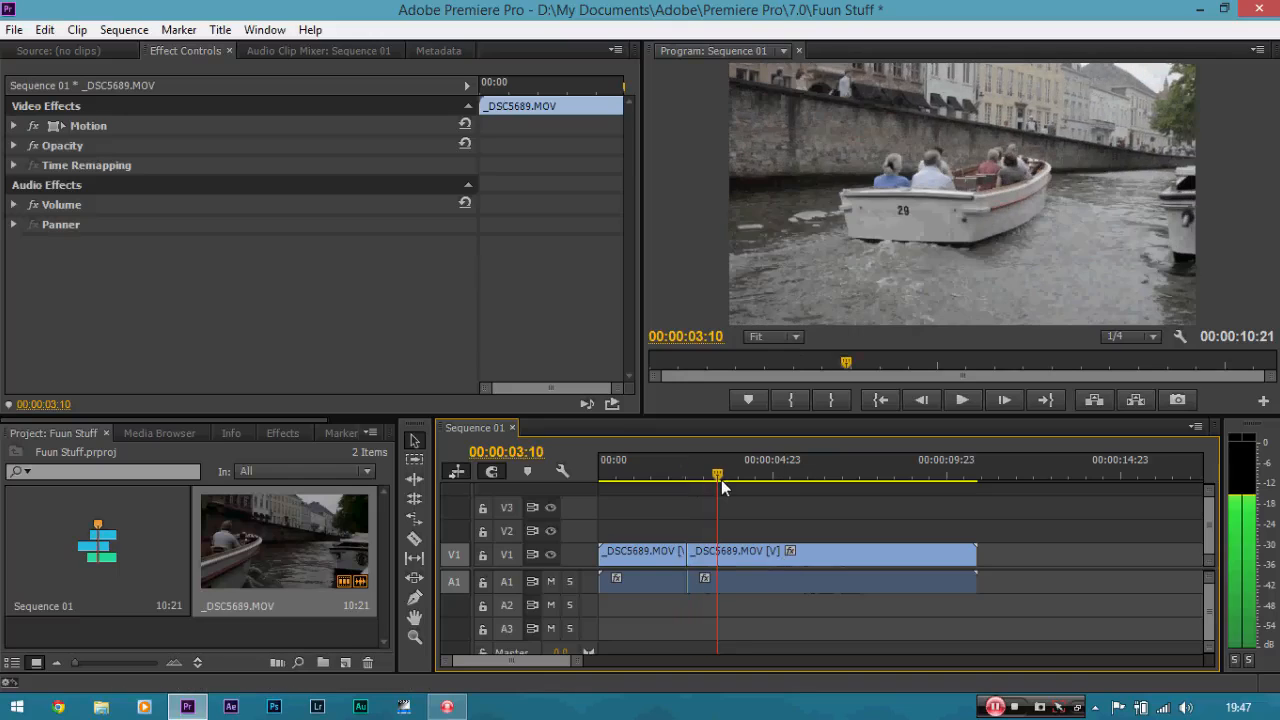
click(657, 552)
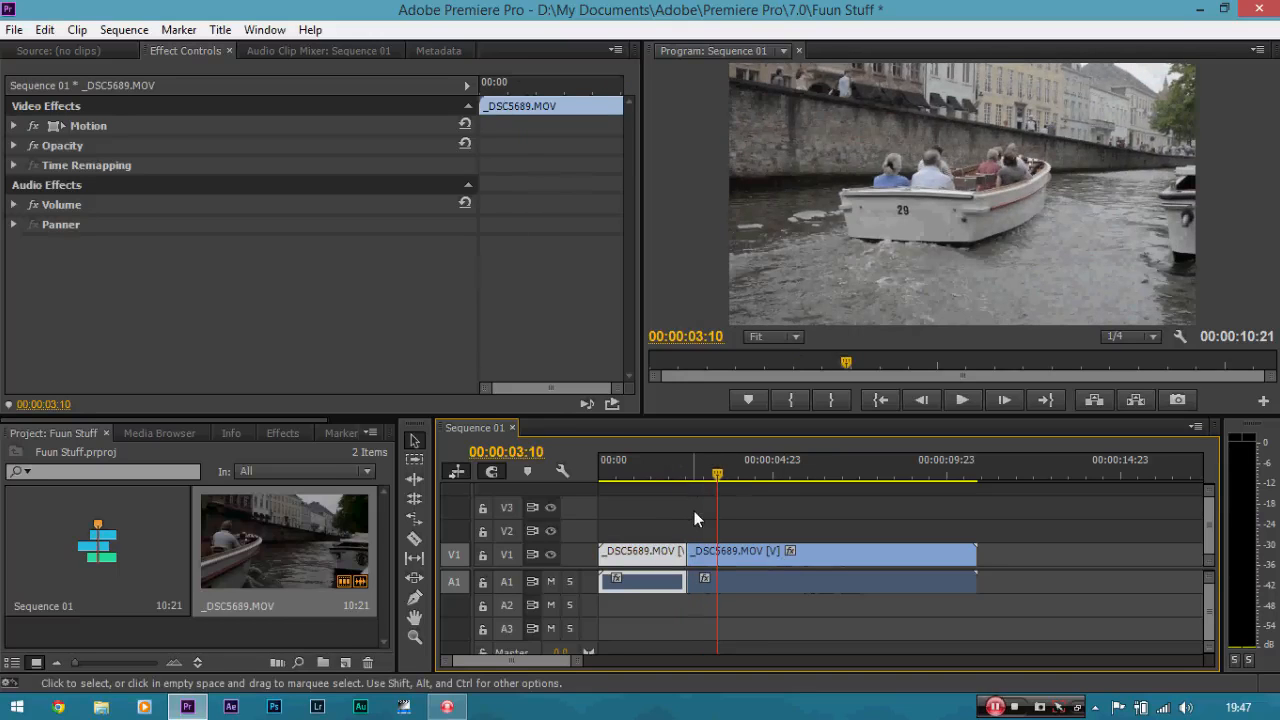
key(Delete)
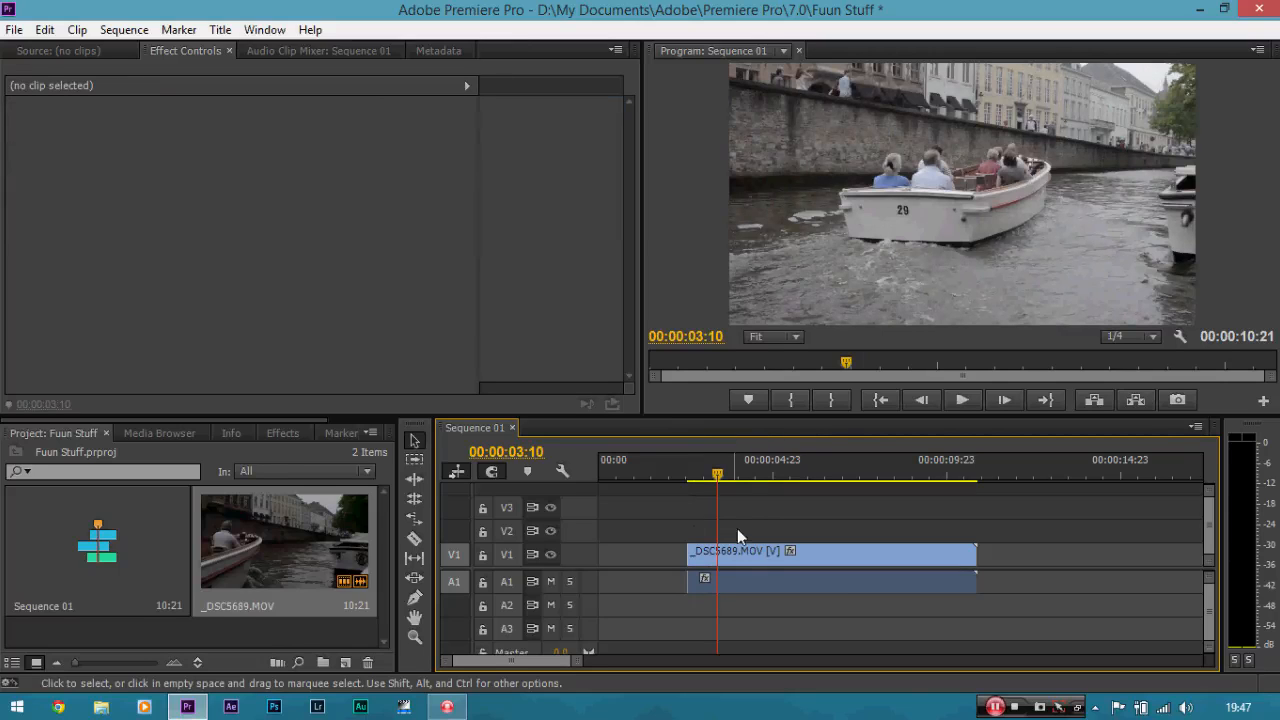
Step: Put the playhead at 00:00:03:13 and move the remaining clip to the start of the sequence
mouse_move(718, 475)
mouse_down()
mouse_move(630, 475)
mouse_move(722, 475)
mouse_up()
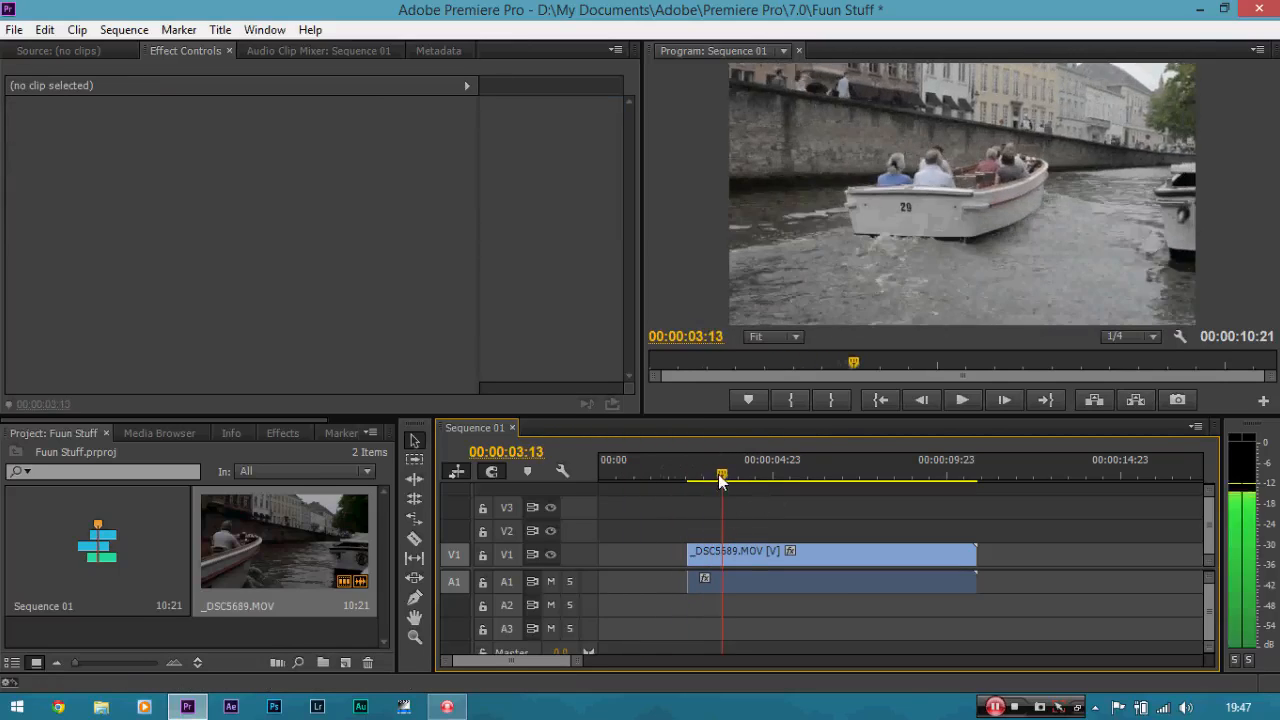
click(768, 553)
drag(768, 553, 680, 553)
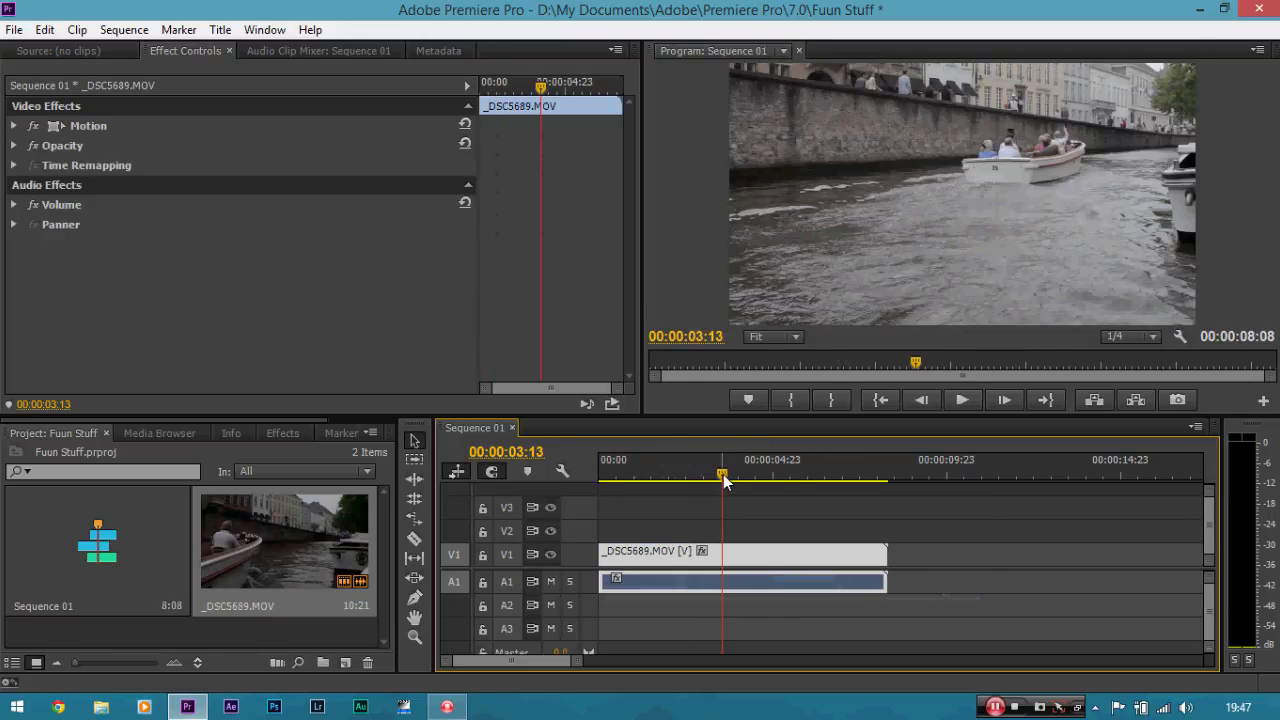
Step: Trim the end of the clip to 00:00:06:06 and return the playhead to the sequence start
key(space)
drag(809, 489, 814, 490)
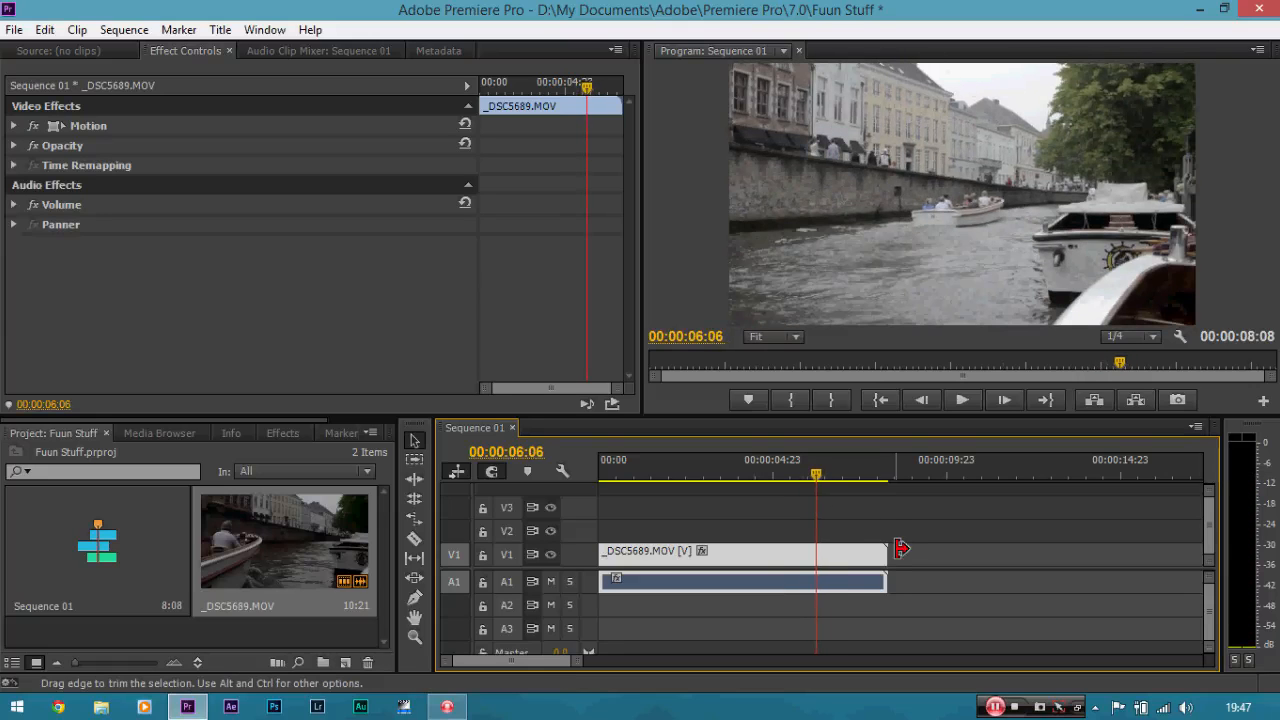
drag(893, 553, 816, 553)
drag(820, 479, 600, 465)
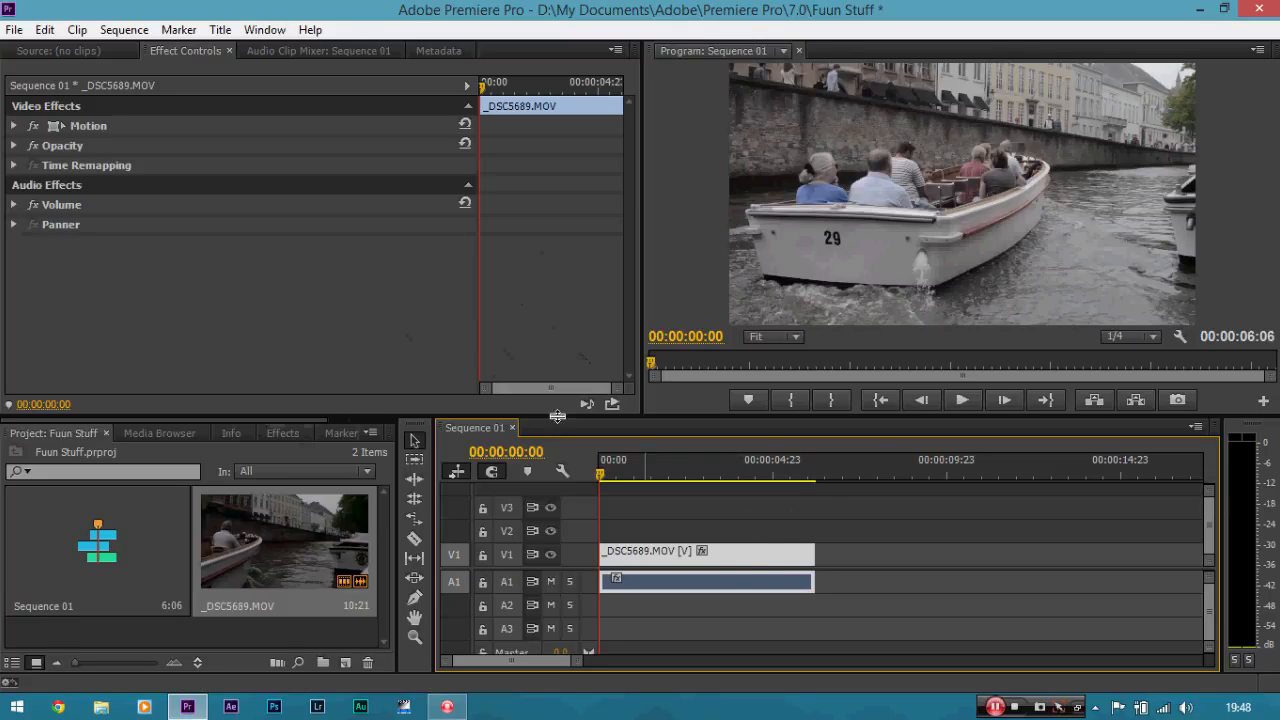
Step: Apply the Colorista II video effect from Magic Bullet Colorista to the _DSC5689.MOV clip on V1
click(277, 434)
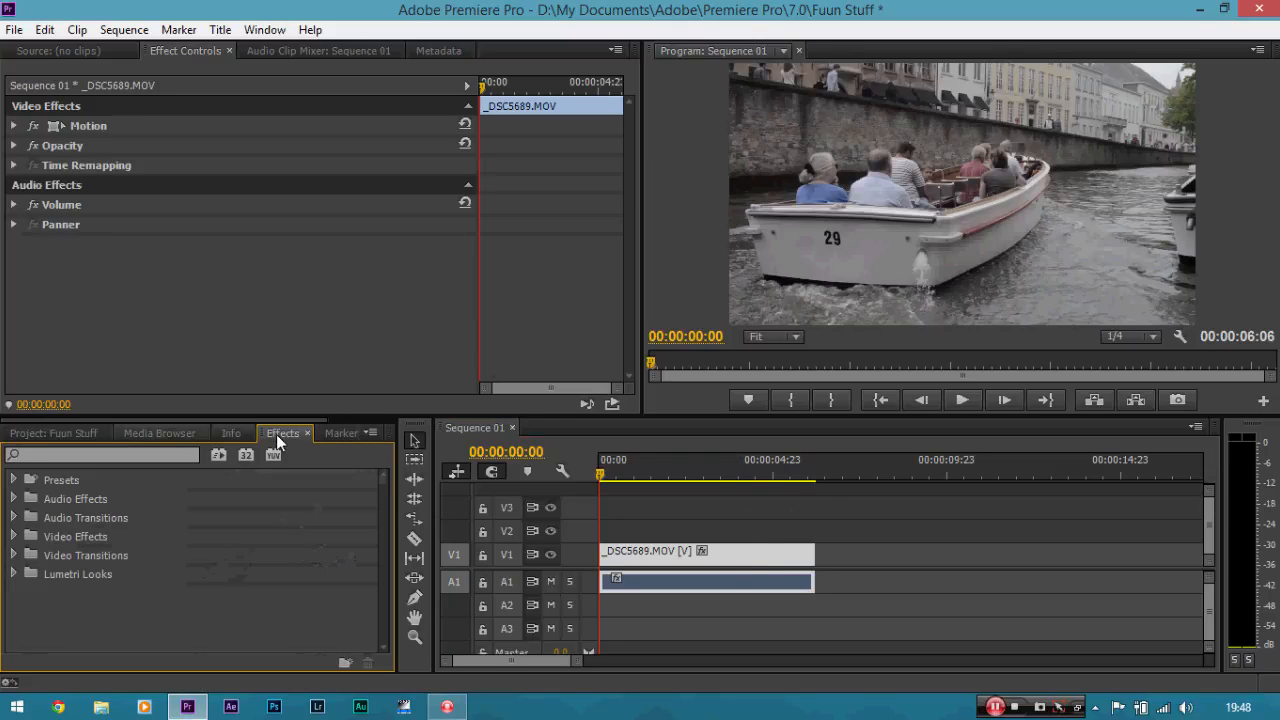
click(13, 536)
drag(387, 504, 381, 570)
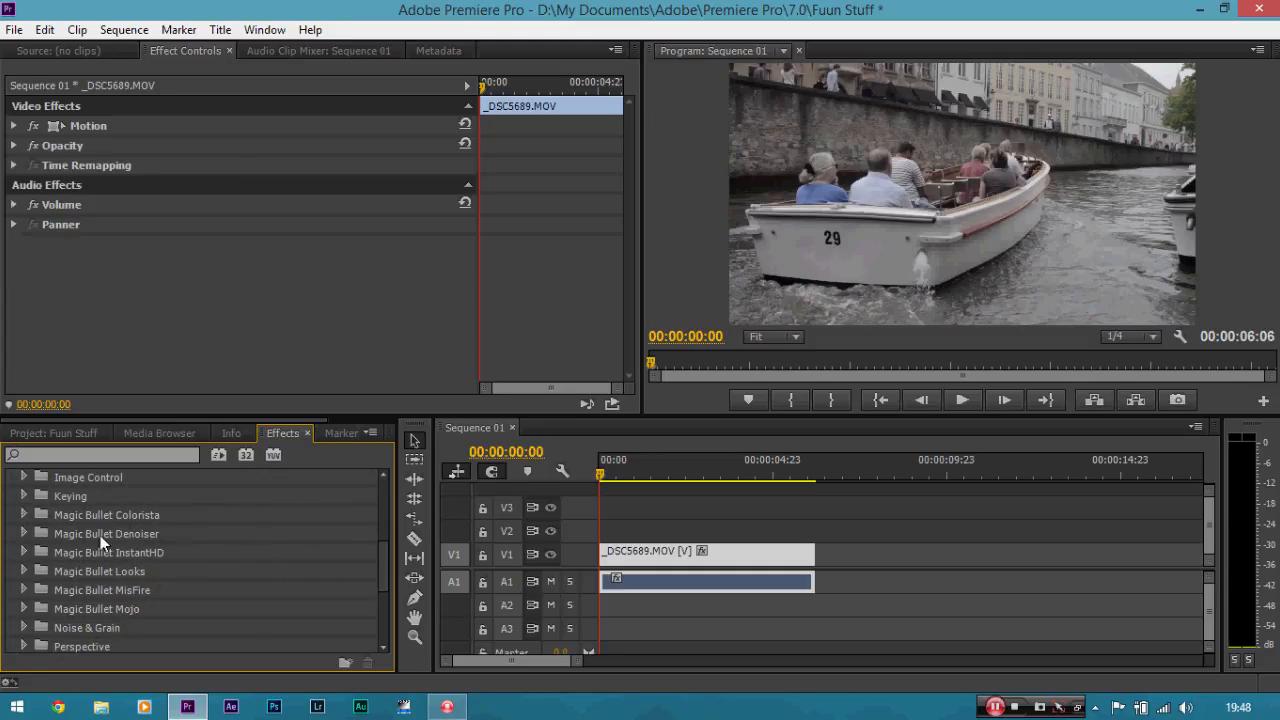
click(24, 514)
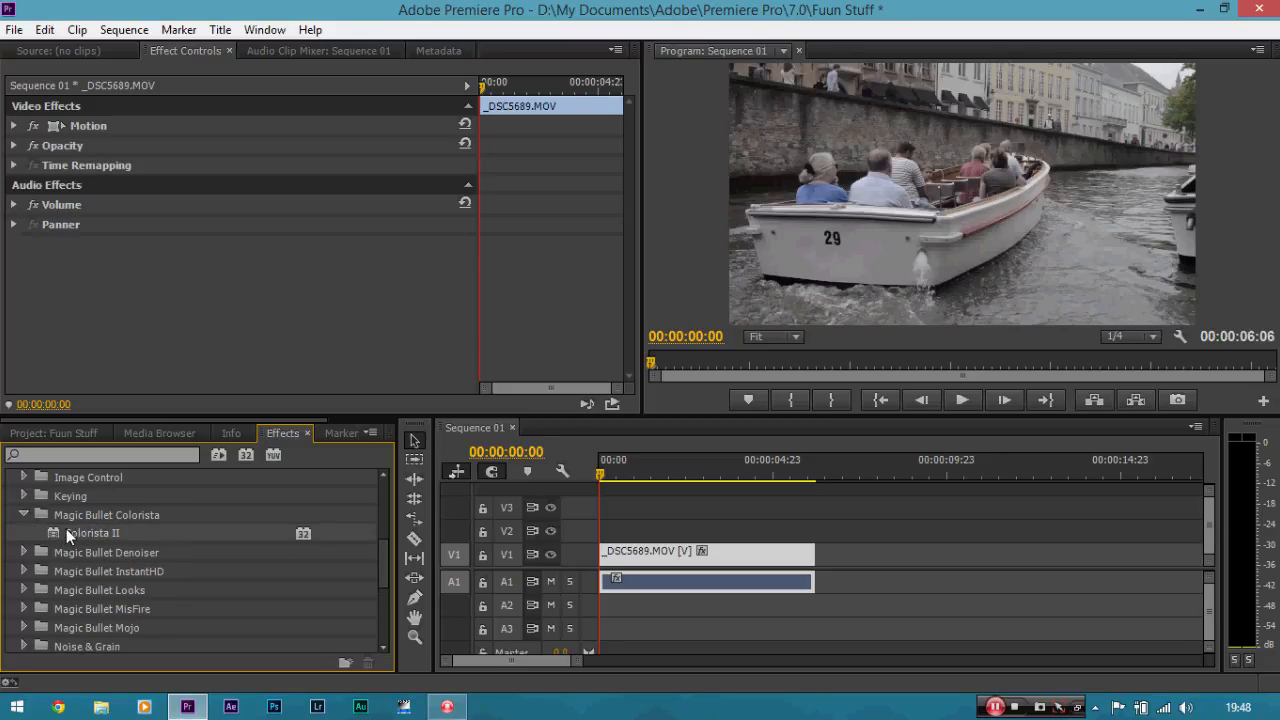
drag(66, 529, 638, 555)
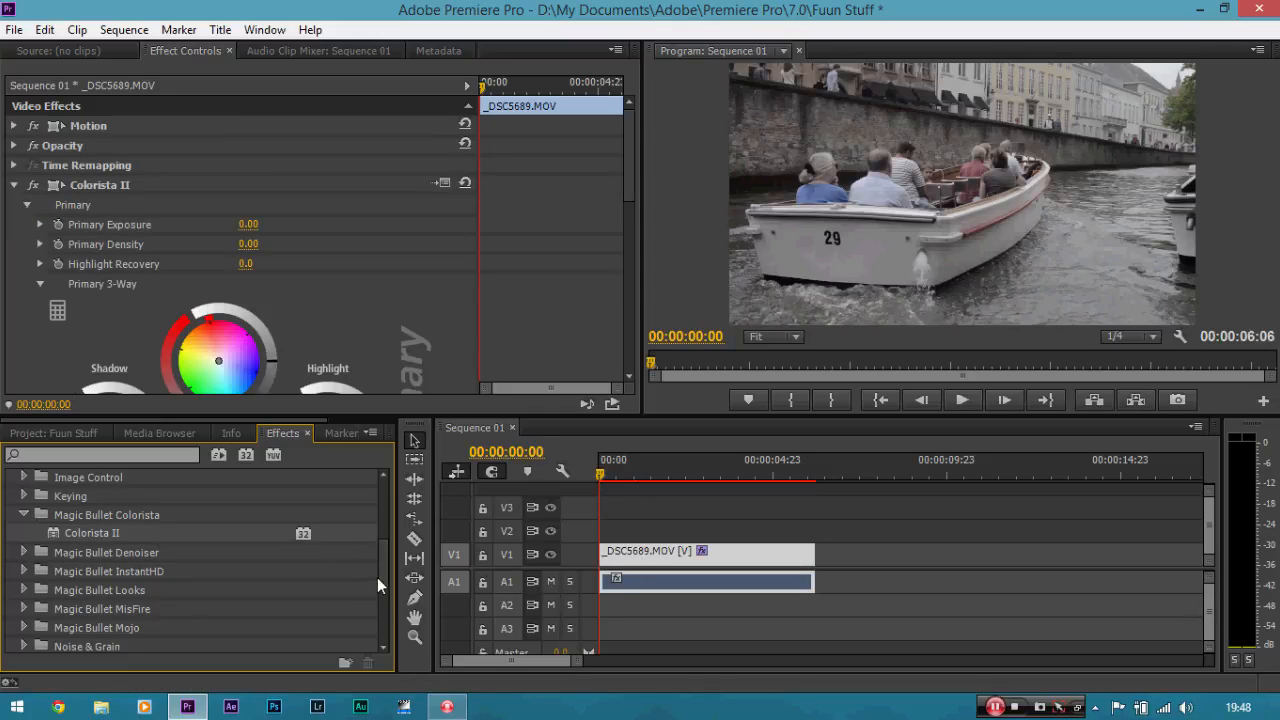
Step: Look through the effects available in the Color Correction group of Video Effects
drag(381, 584, 378, 540)
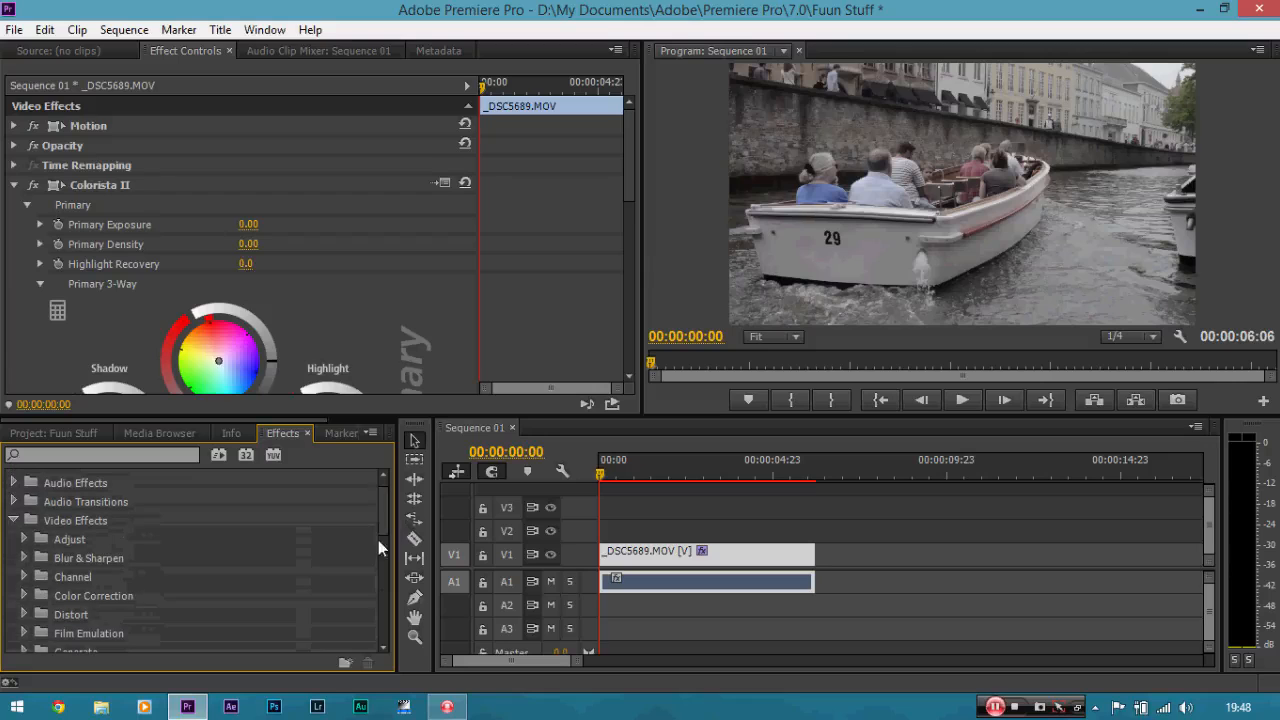
click(25, 595)
scroll(389, 509, down, 3)
scroll(386, 515, down, 5)
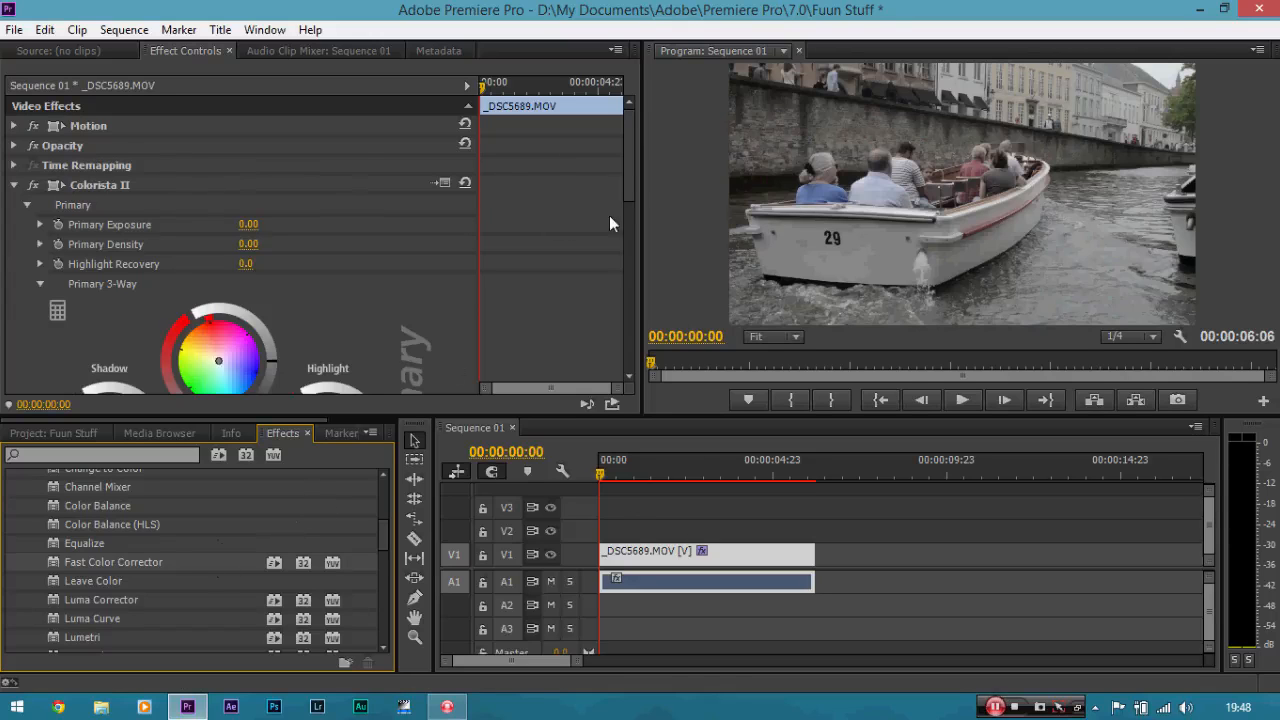
Step: Tint the shadows toward blue and the midtones toward orange on Colorista II's Primary 3-Way wheels
drag(626, 154, 636, 209)
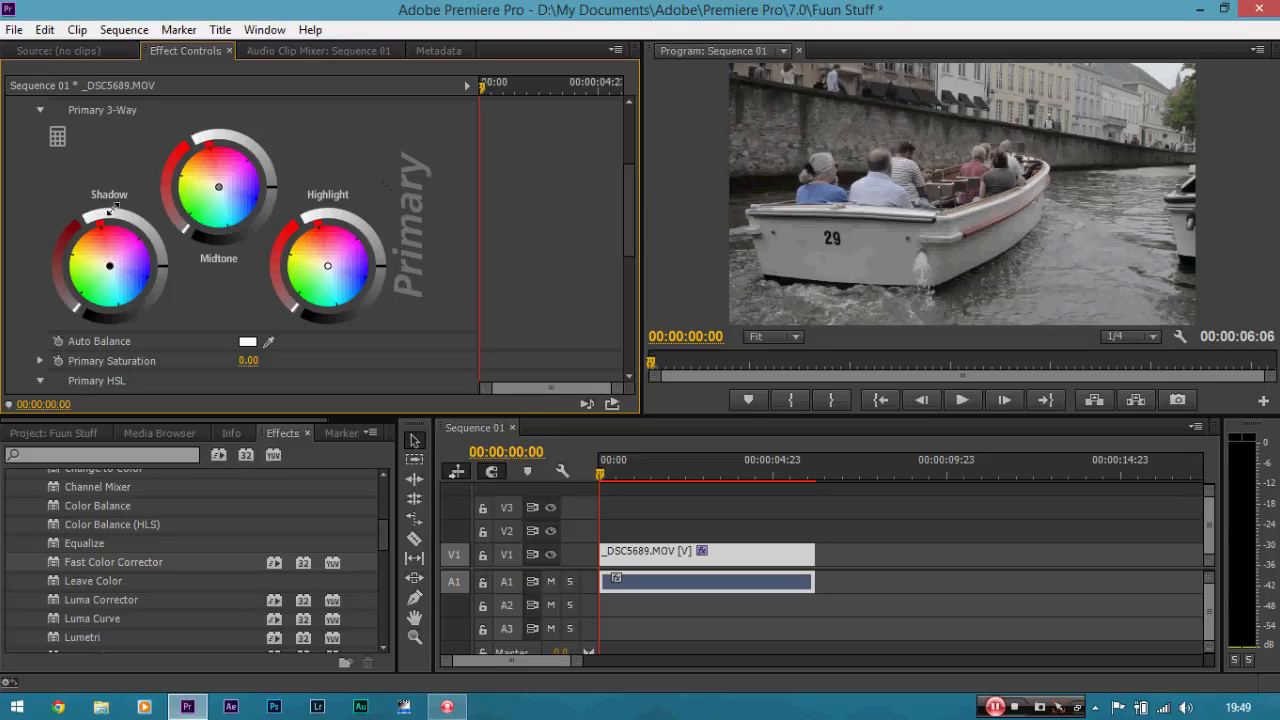
drag(110, 266, 125, 278)
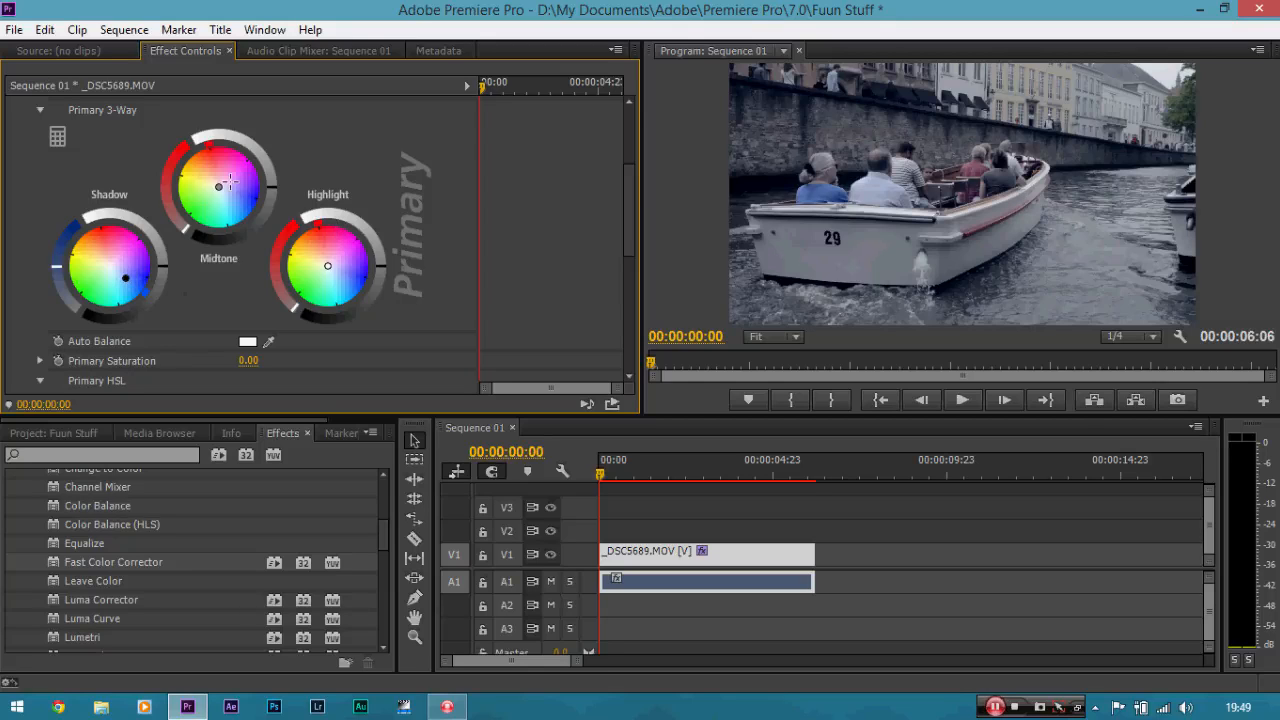
drag(219, 188, 204, 168)
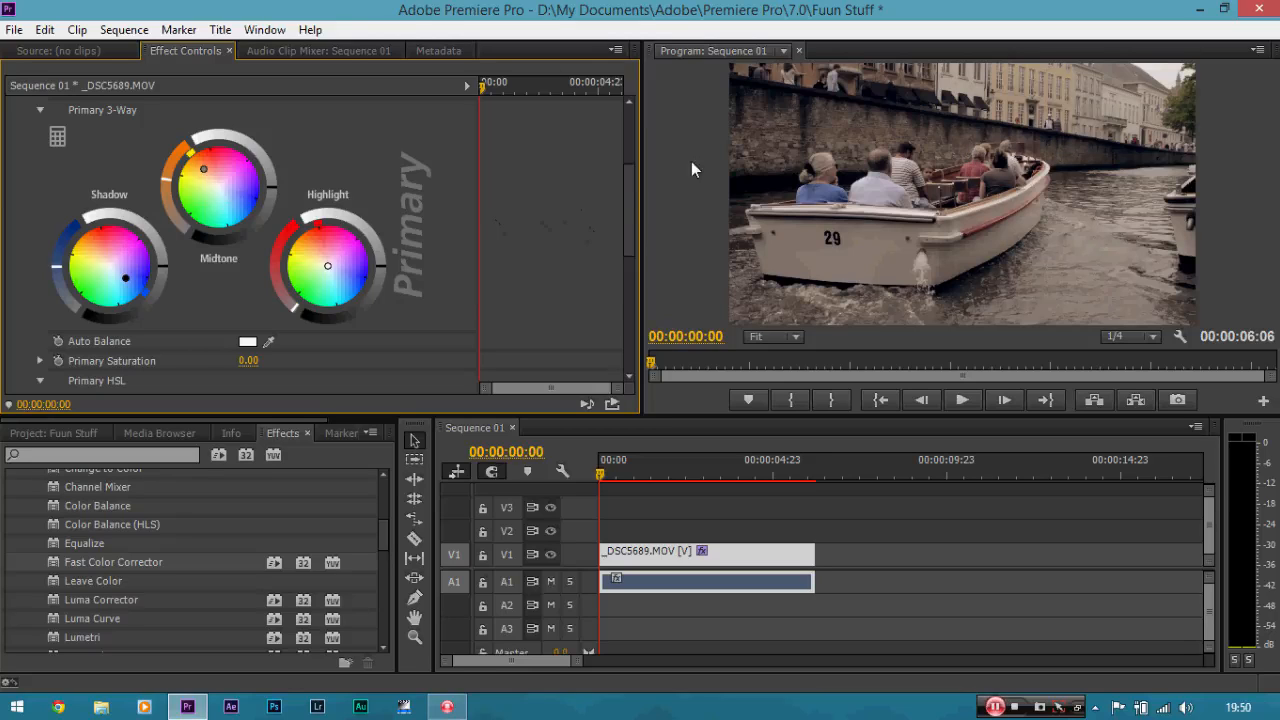
Step: Set Colorista II's Primary Saturation to 100 and adjust the Primary 3-Way luminance with slightly darker midtones and brighter highlights
drag(627, 197, 629, 214)
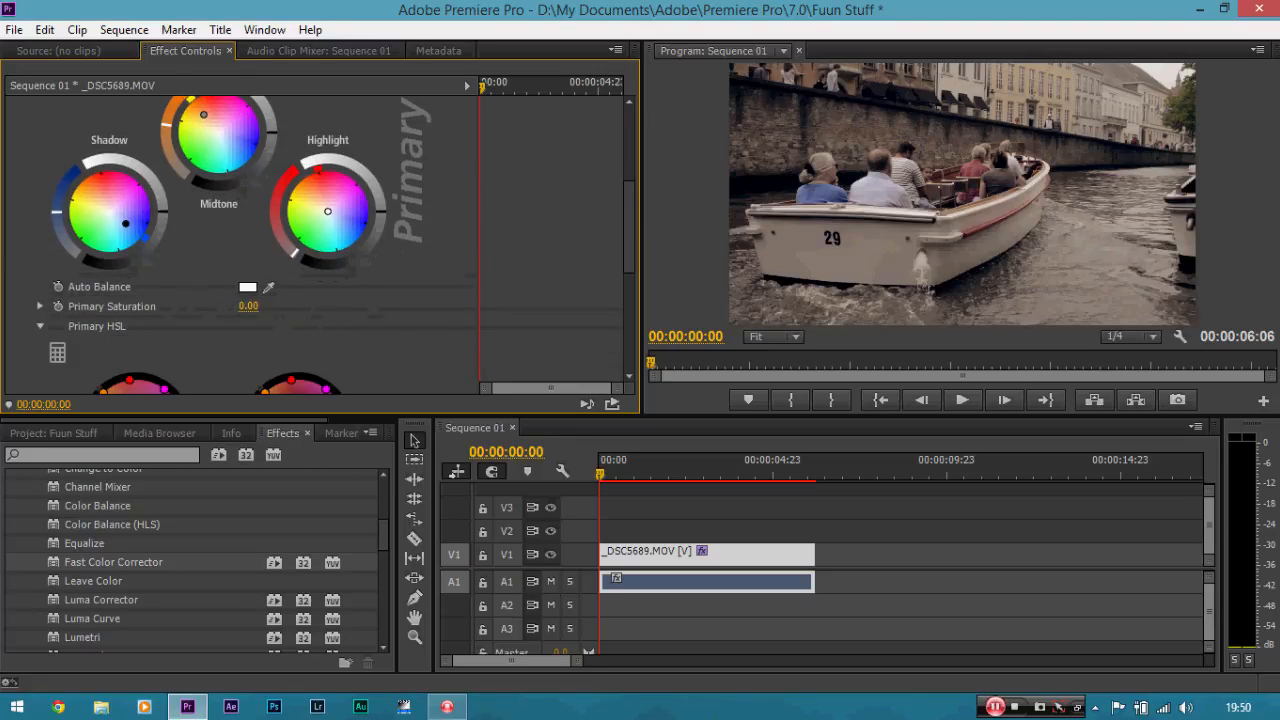
drag(248, 306, 266, 306)
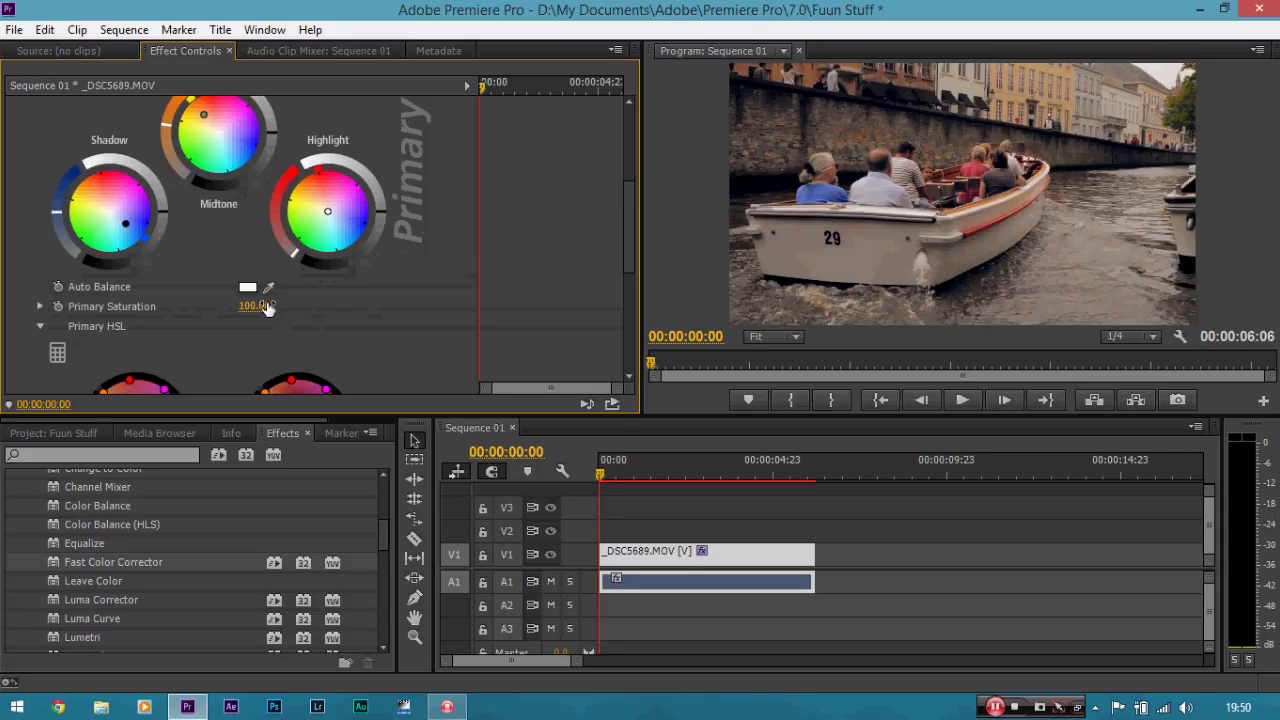
drag(628, 247, 627, 223)
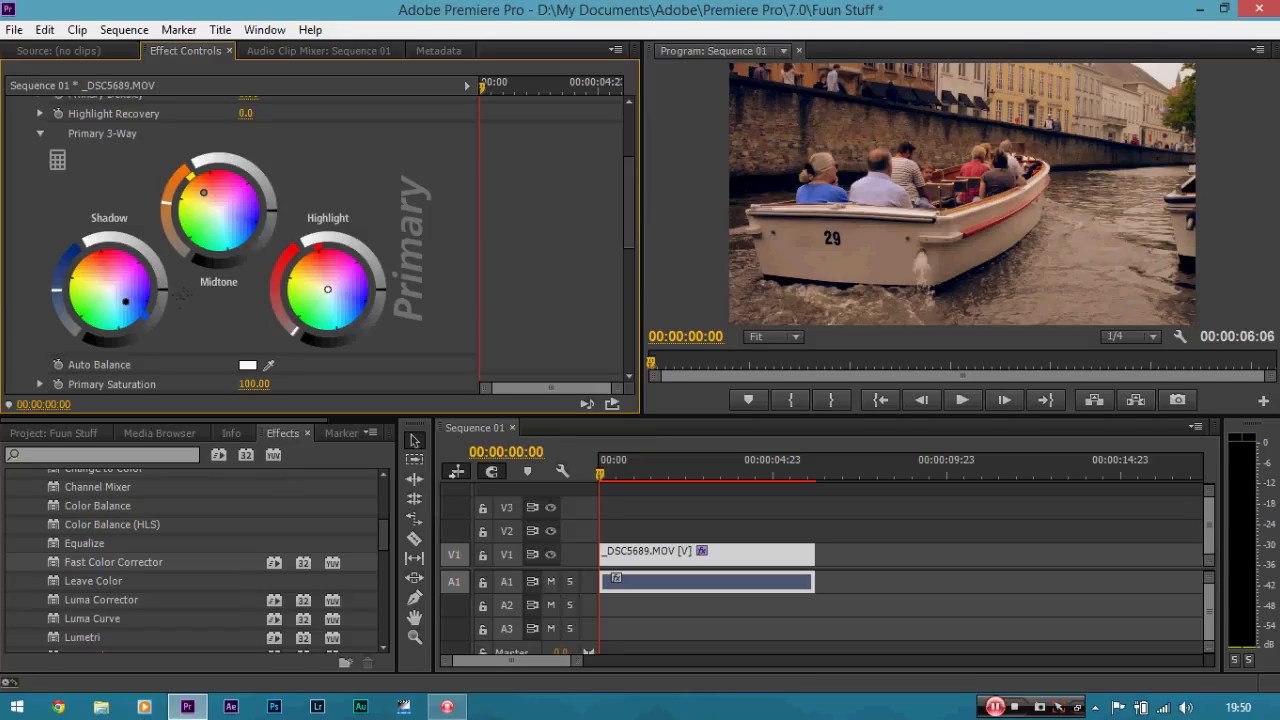
drag(162, 290, 162, 299)
drag(271, 220, 268, 230)
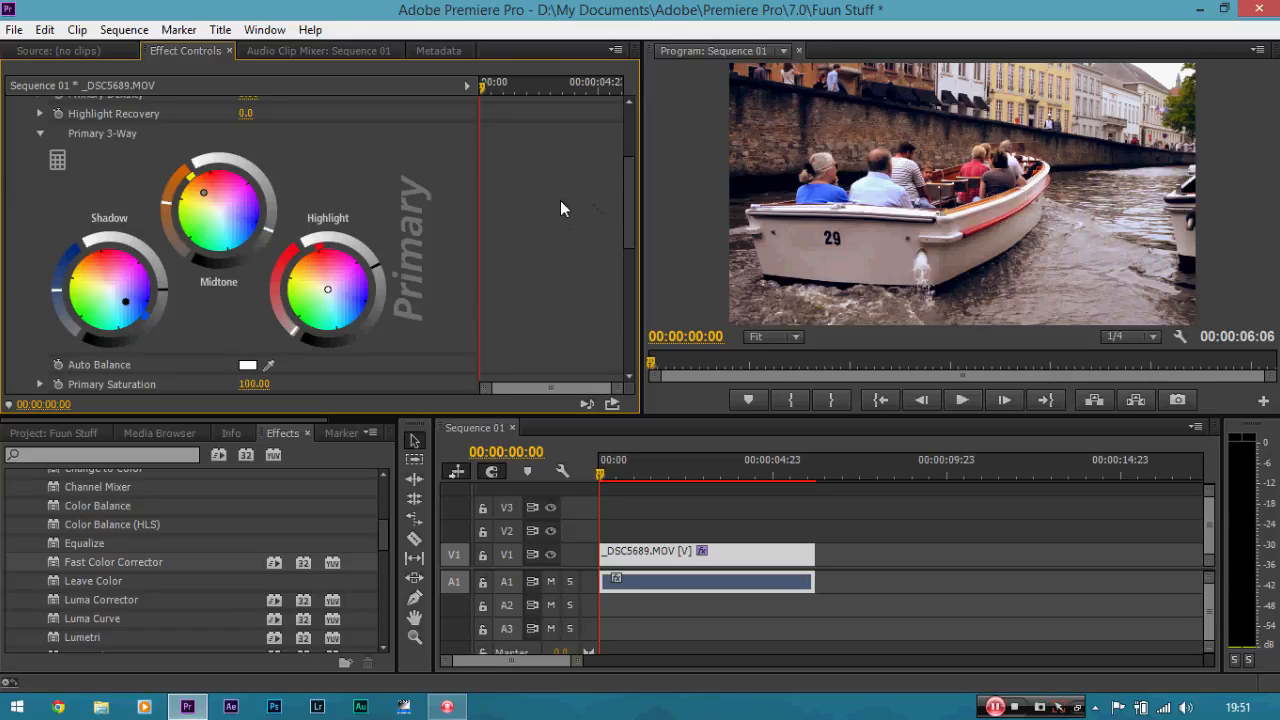
Step: Compare the clip before and after grading by disabling Colorista II and enabling it again
drag(630, 211, 634, 162)
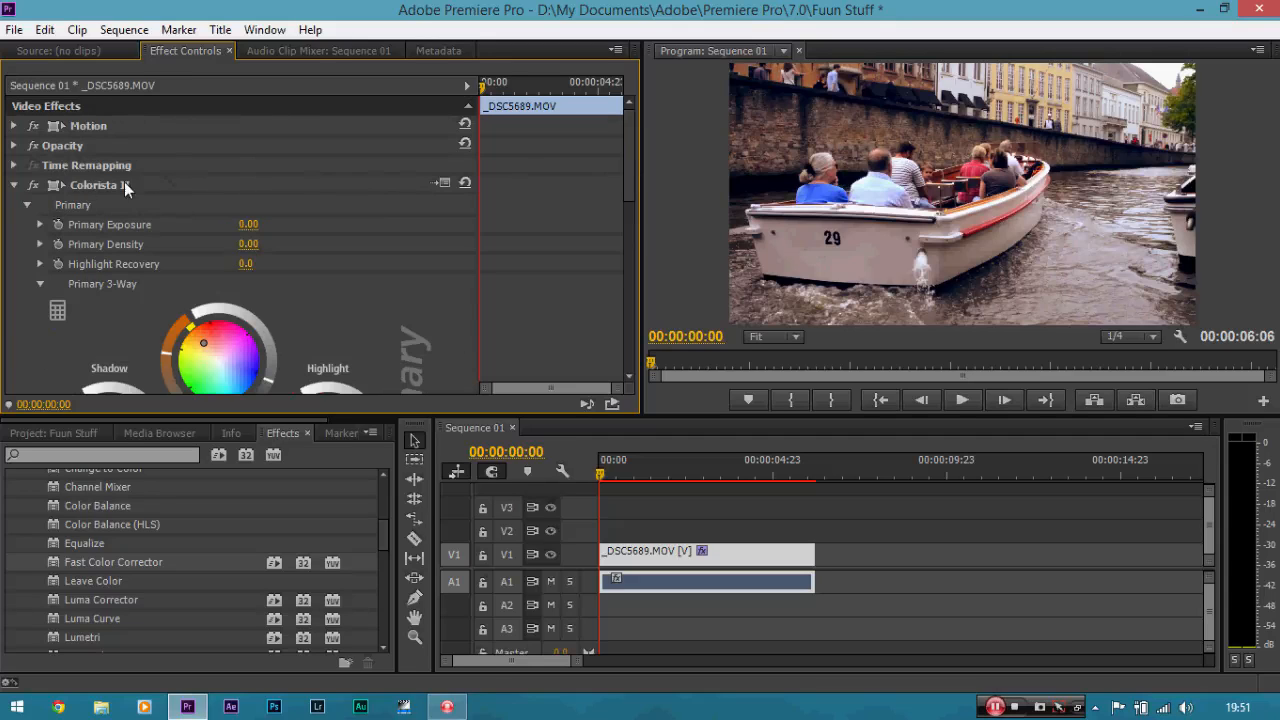
click(33, 186)
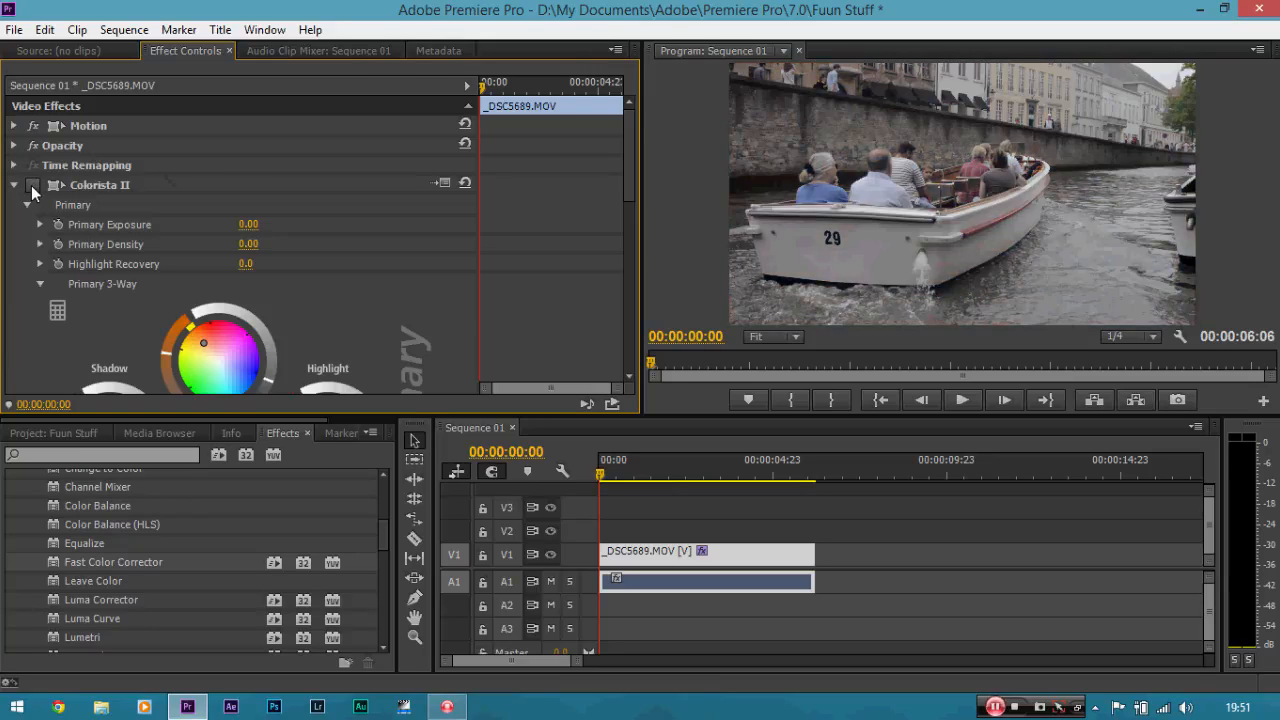
click(33, 186)
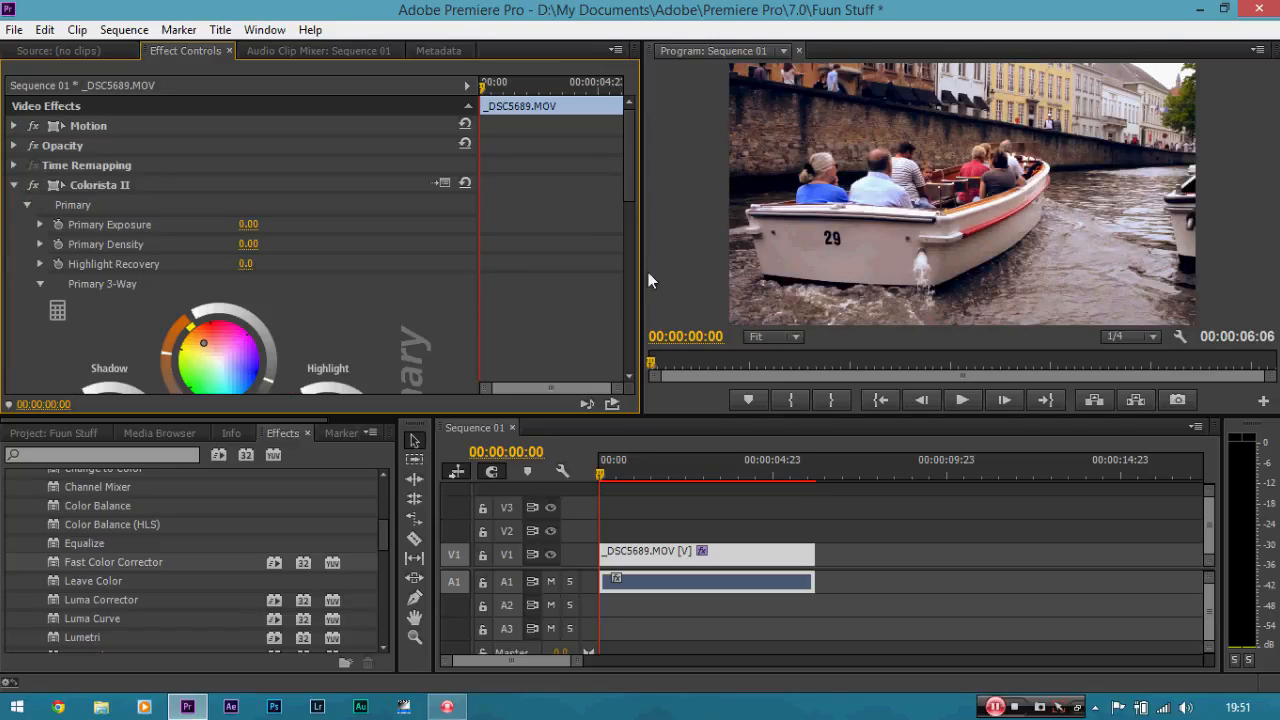
drag(634, 169, 636, 230)
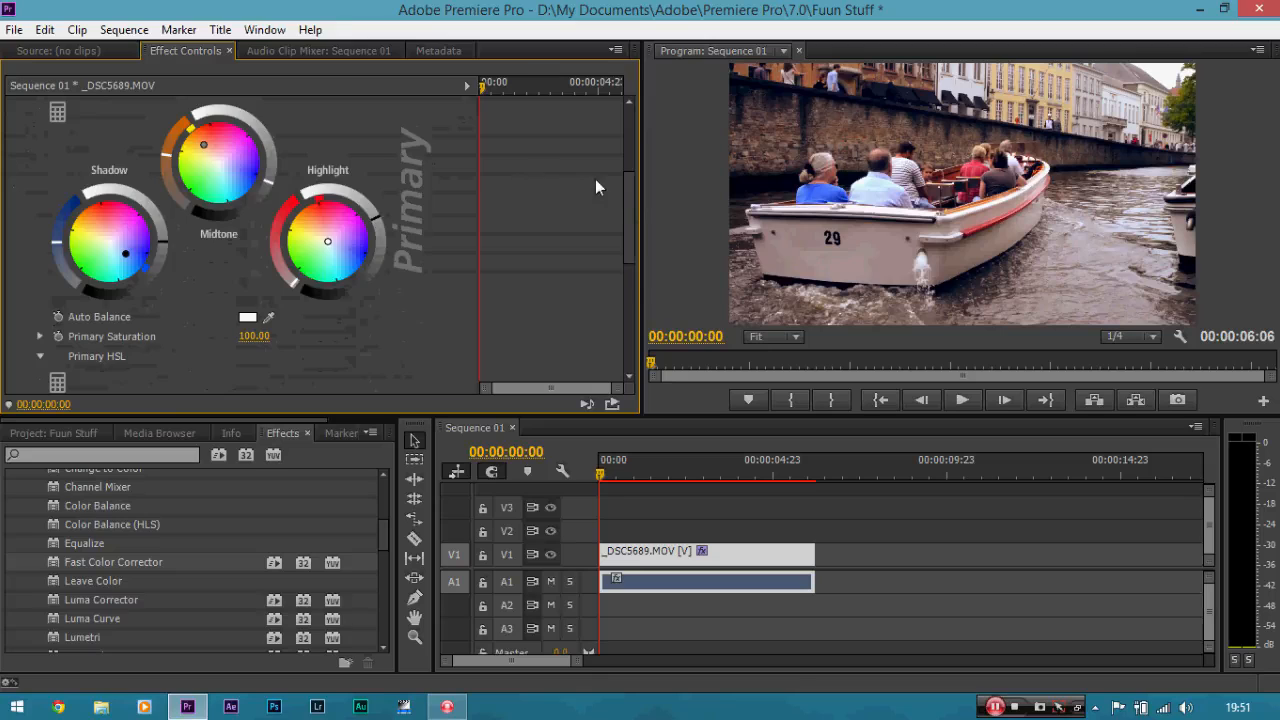
scroll(625, 174, up, 5)
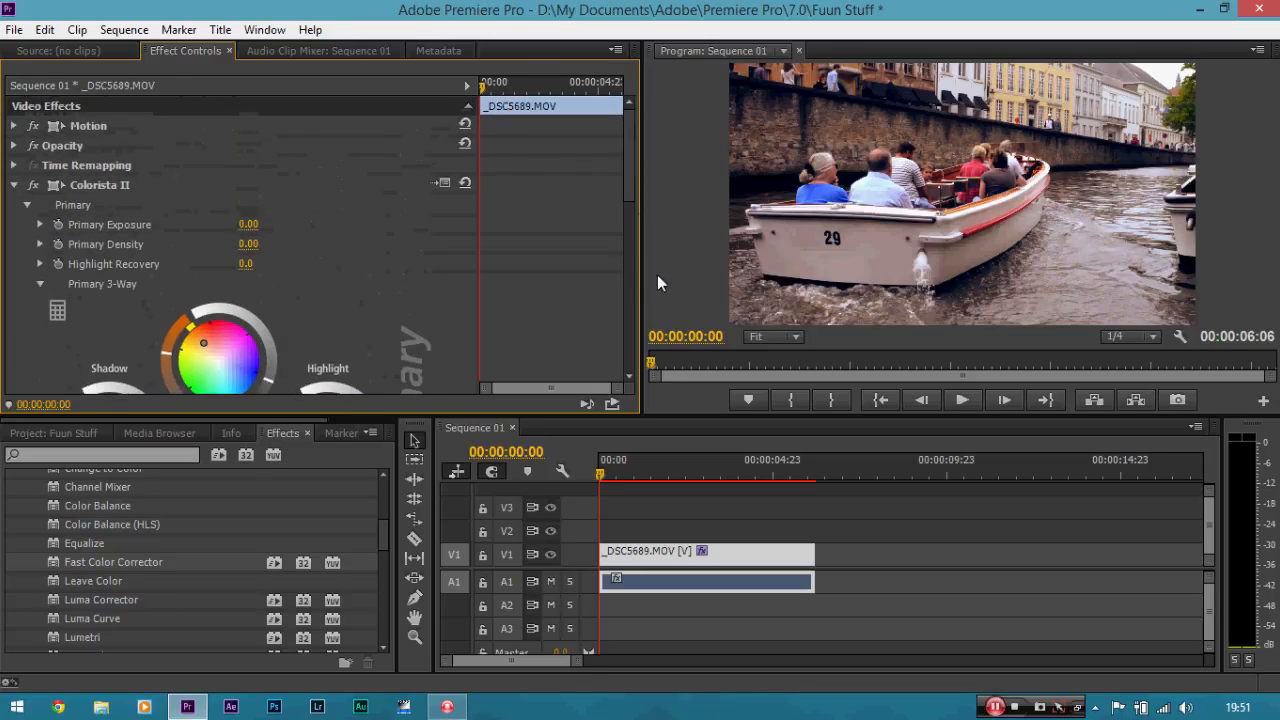
Step: Zoom the Program monitor to 150%, inspect the dark wall area near the woman in blue, and return to the Selection tool
click(789, 338)
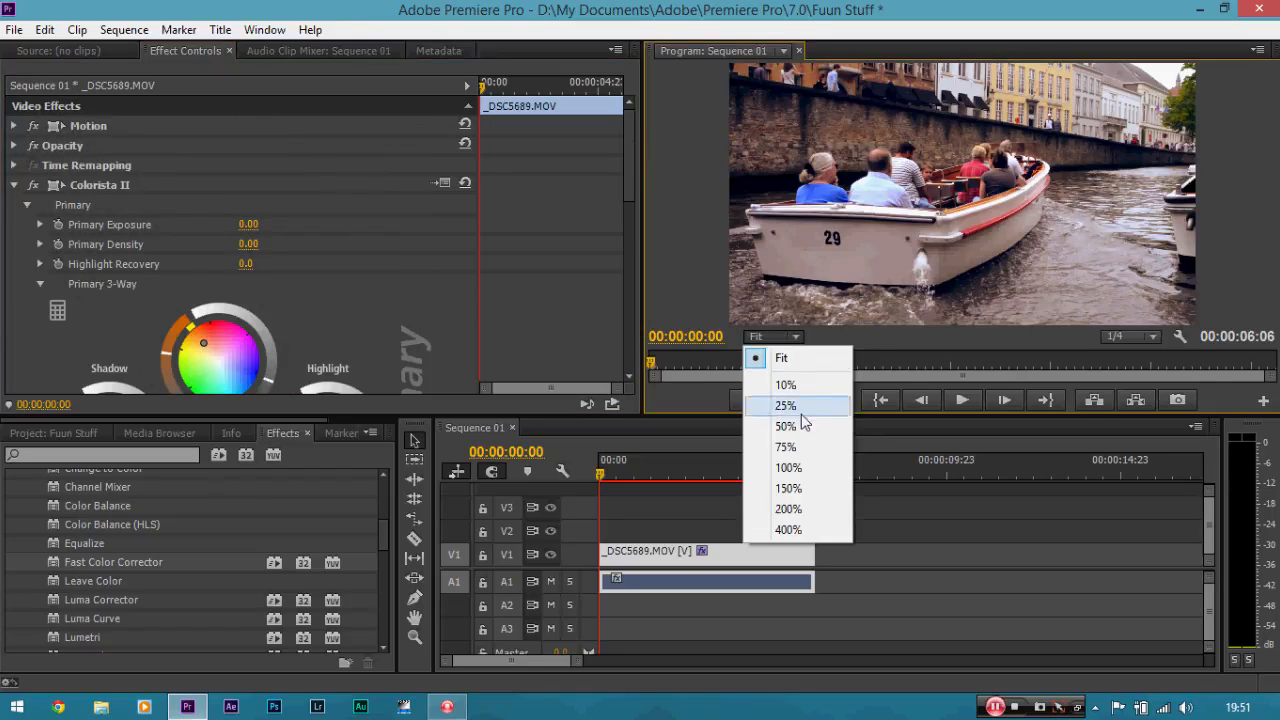
click(788, 489)
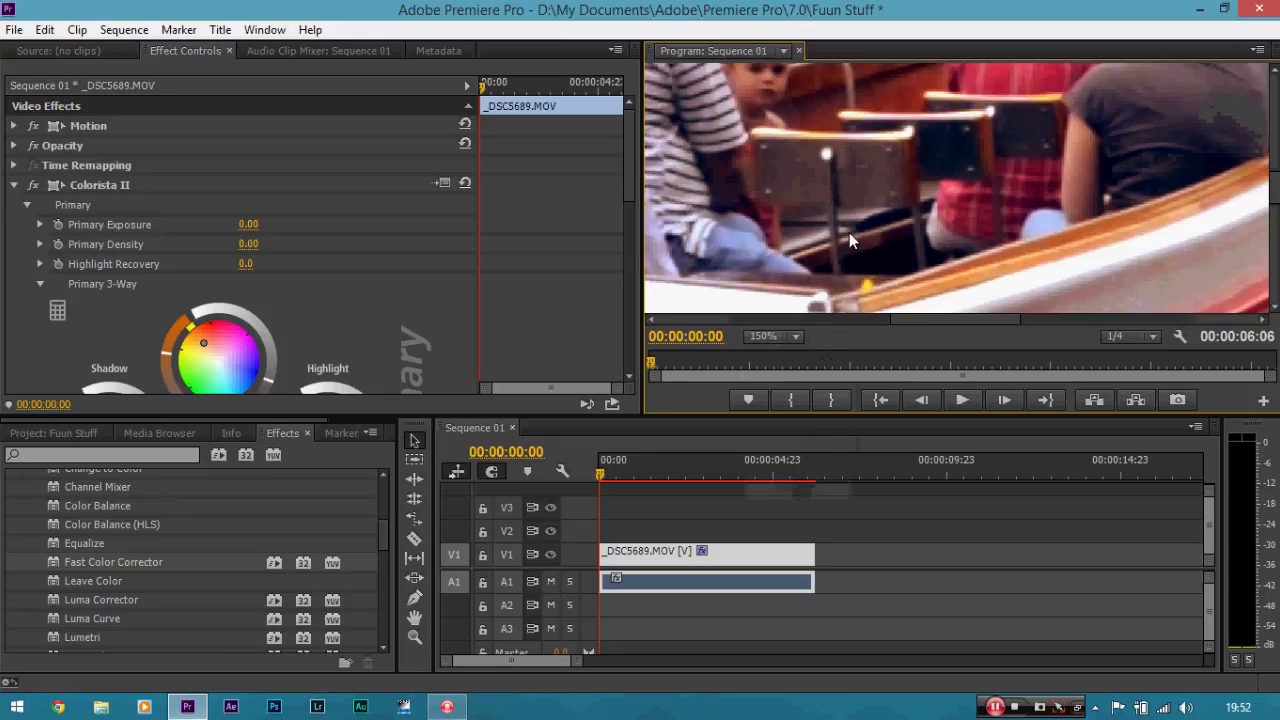
key(h)
drag(766, 210, 1063, 220)
drag(690, 205, 1020, 197)
drag(925, 135, 917, 320)
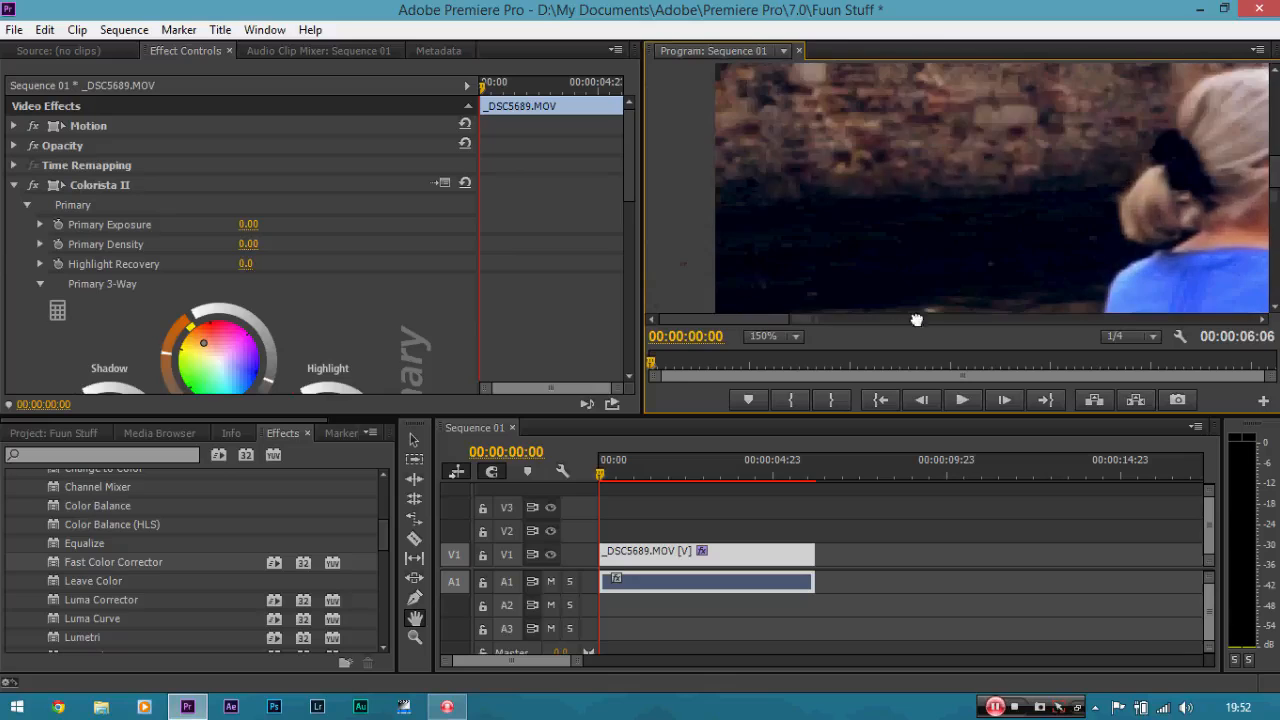
drag(888, 195, 894, 160)
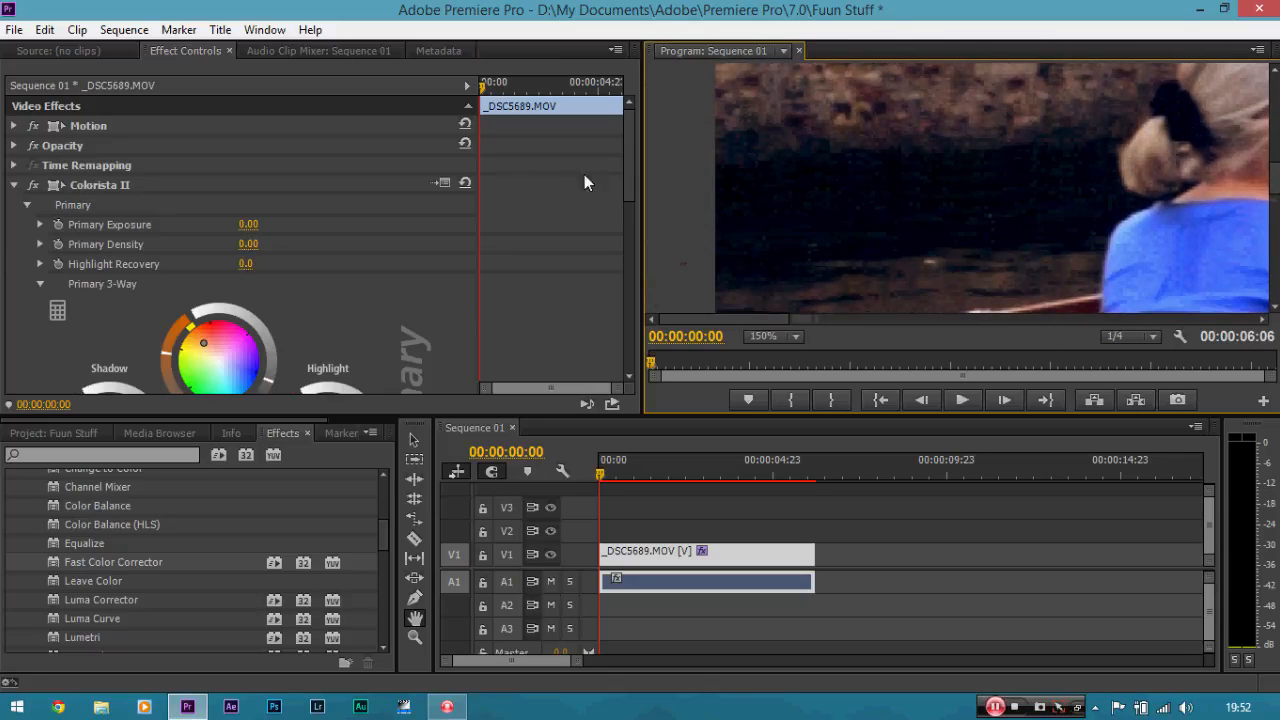
drag(632, 160, 338, 144)
click(415, 441)
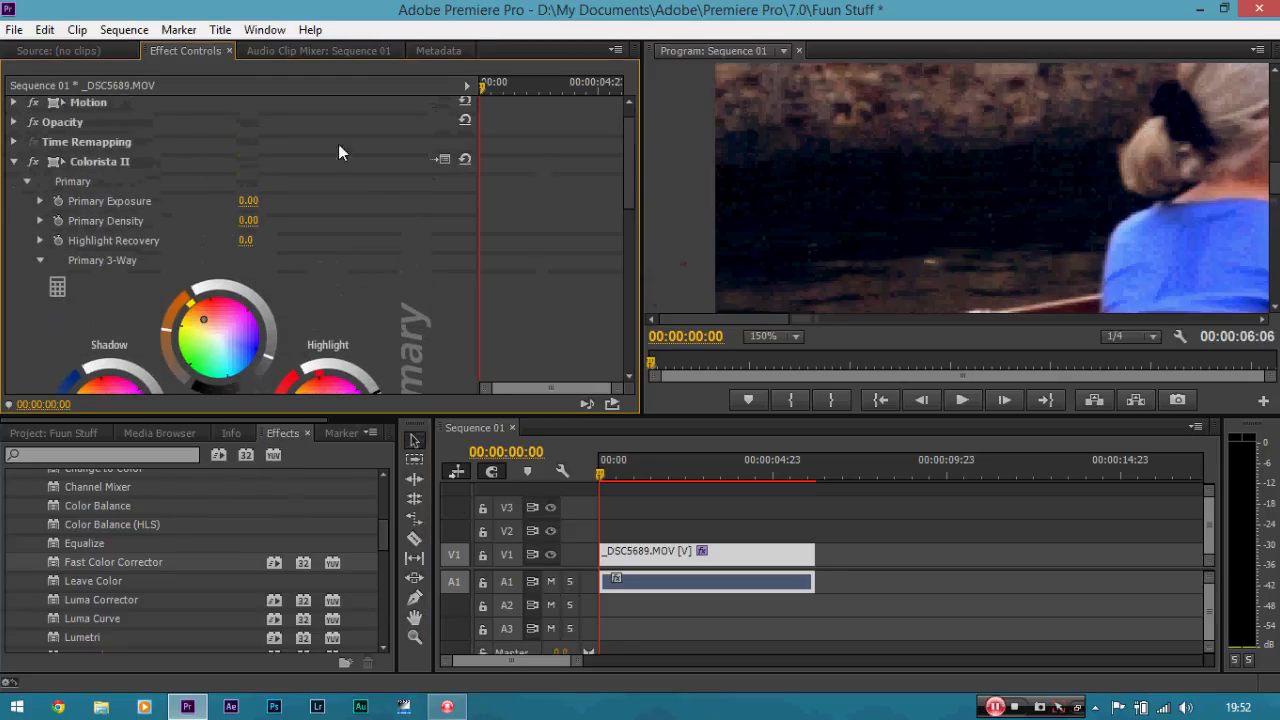
Step: Compare the dark wall area before and after grading by switching Colorista II off and on at 150% zoom
click(33, 161)
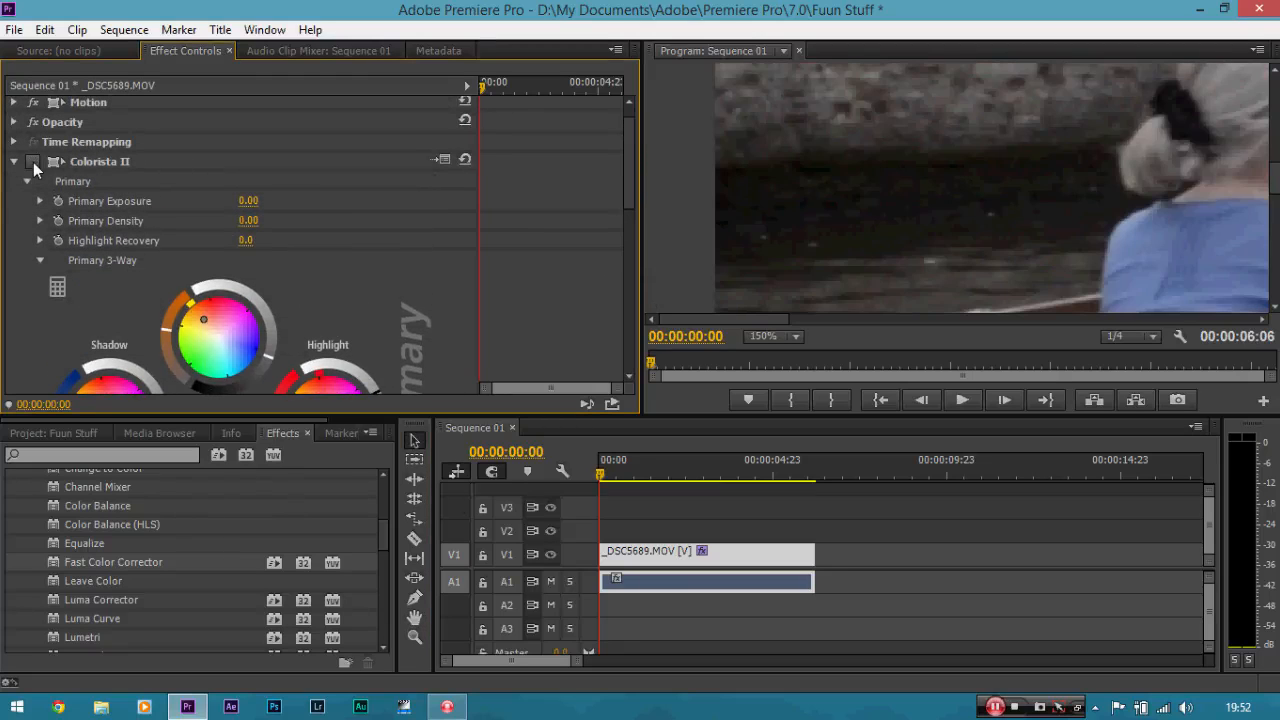
click(33, 161)
click(33, 161)
click(33, 161)
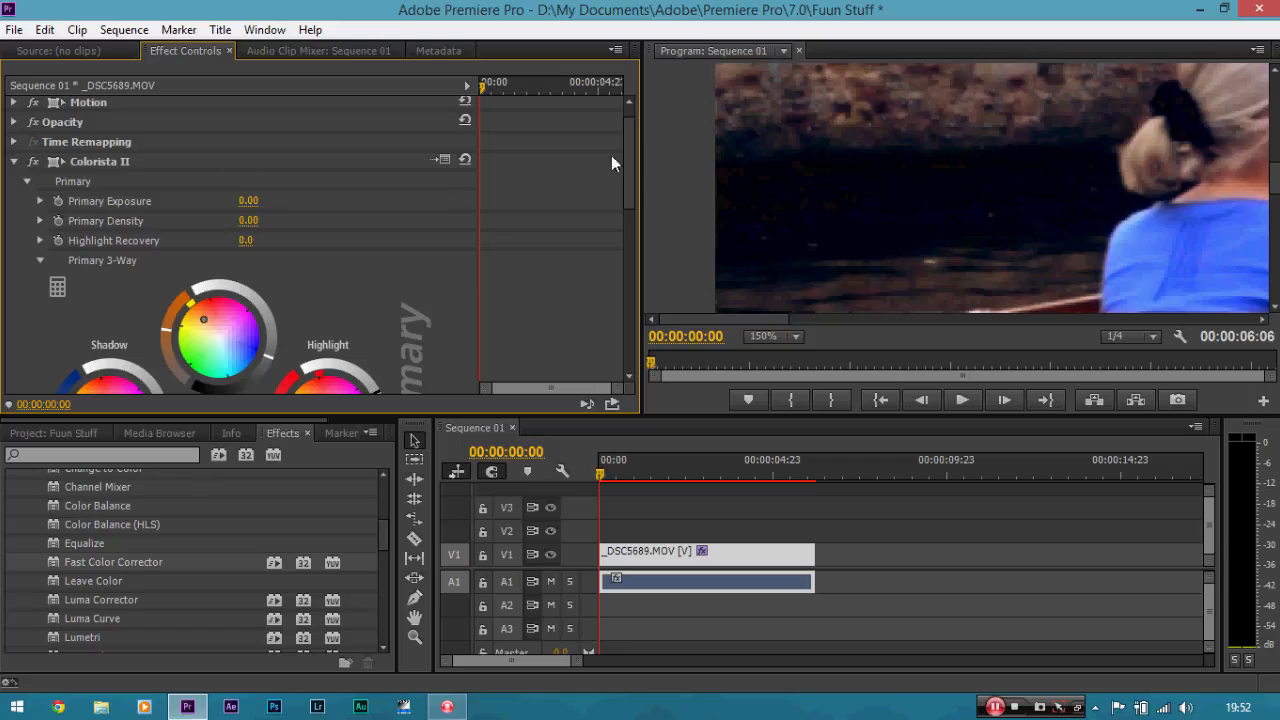
Step: Lighten the shadows slightly in Colorista II's Primary 3-Way, and compare the fitted full frame with the effect off and on
drag(630, 154, 609, 188)
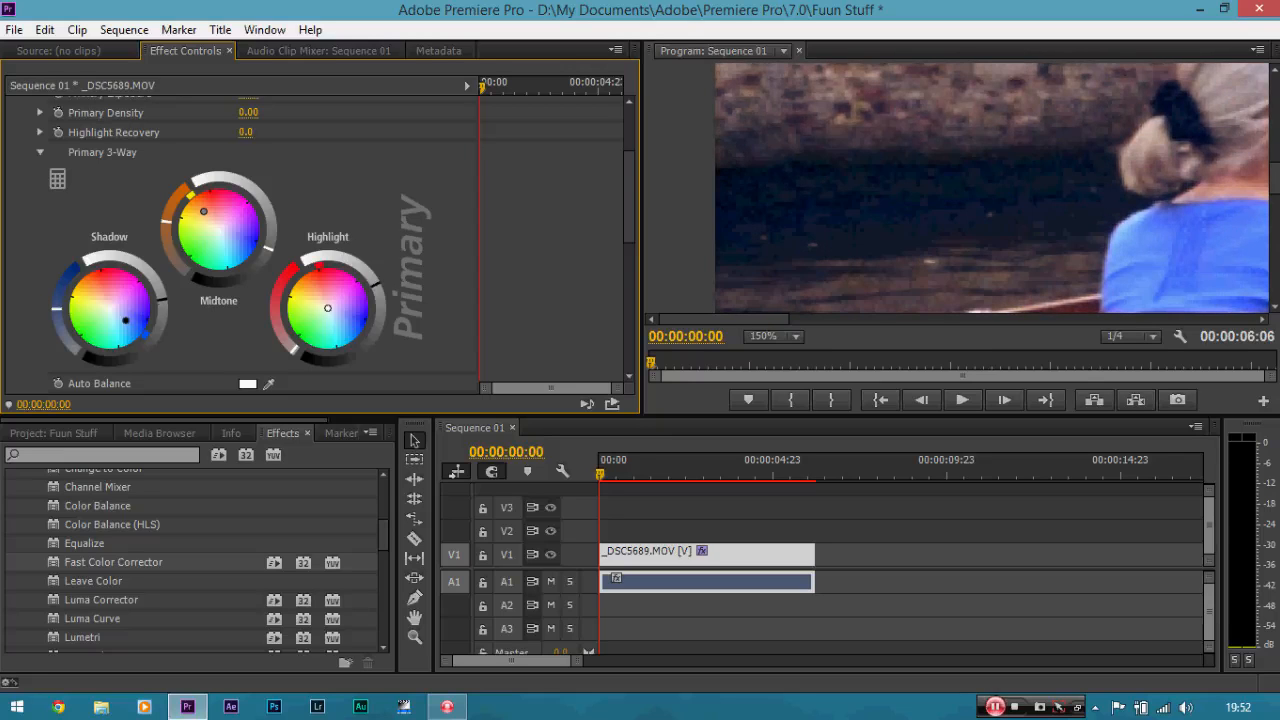
drag(634, 200, 632, 150)
click(34, 186)
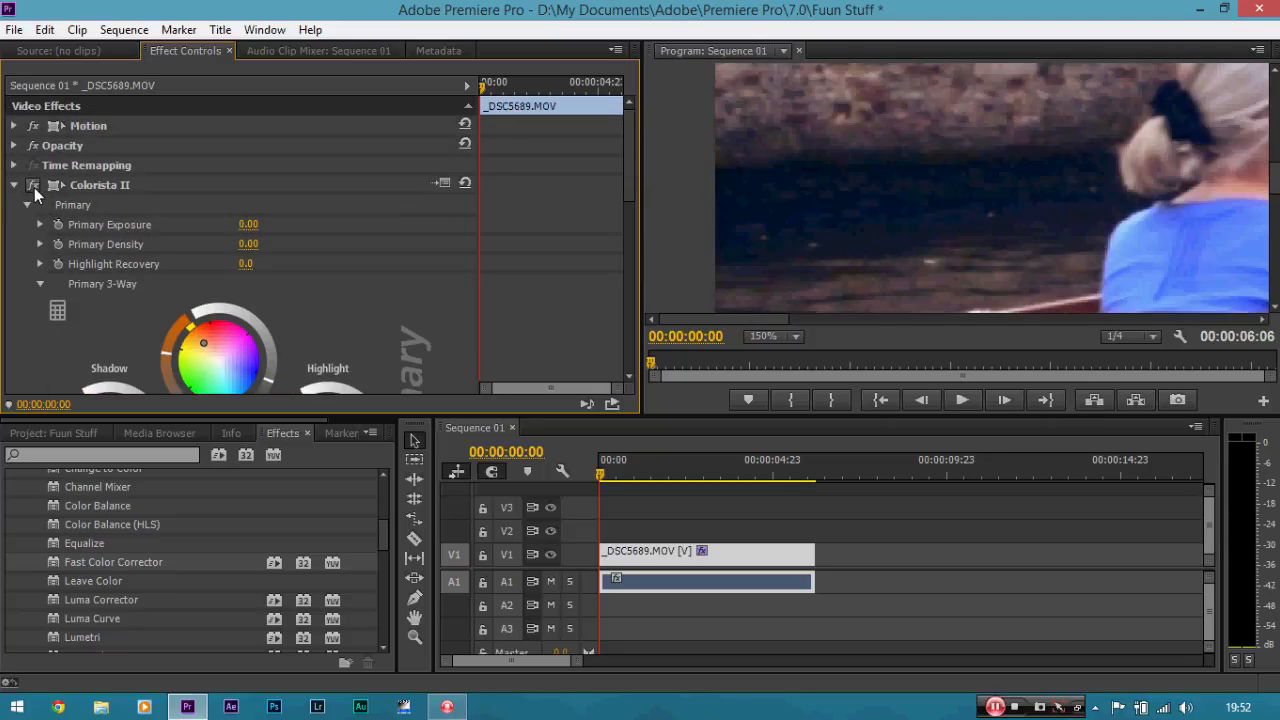
click(788, 337)
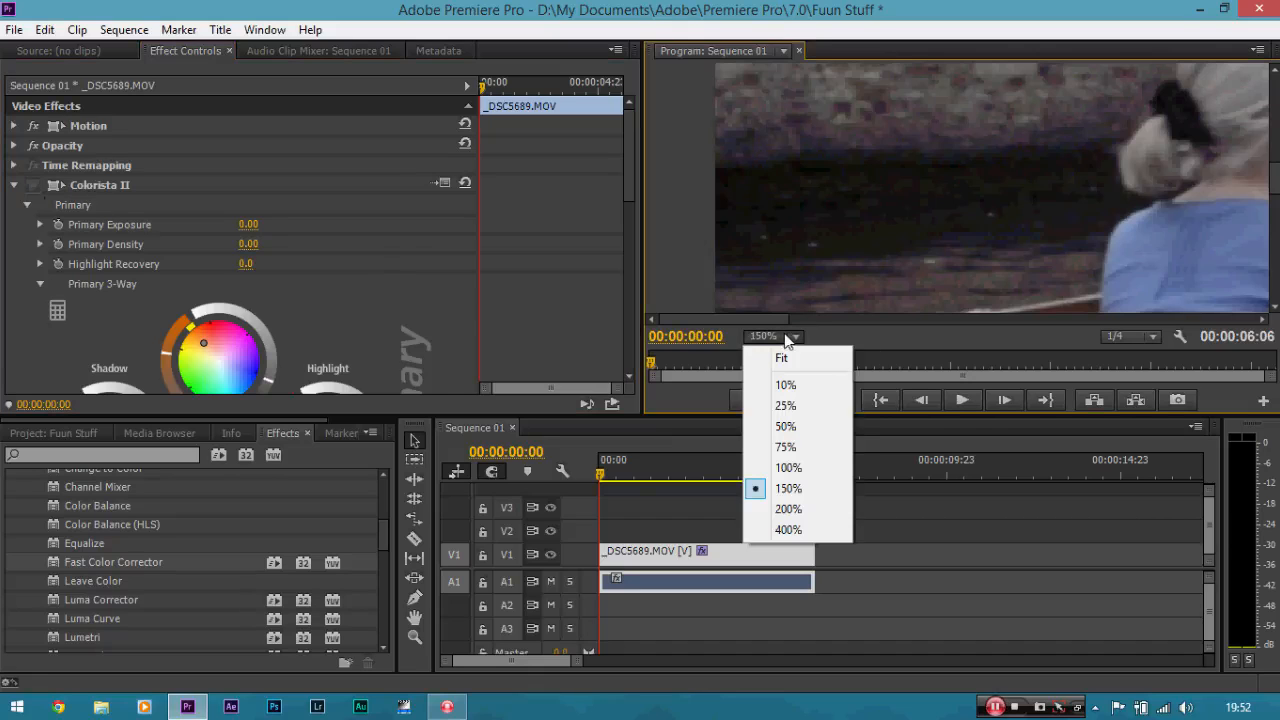
click(797, 356)
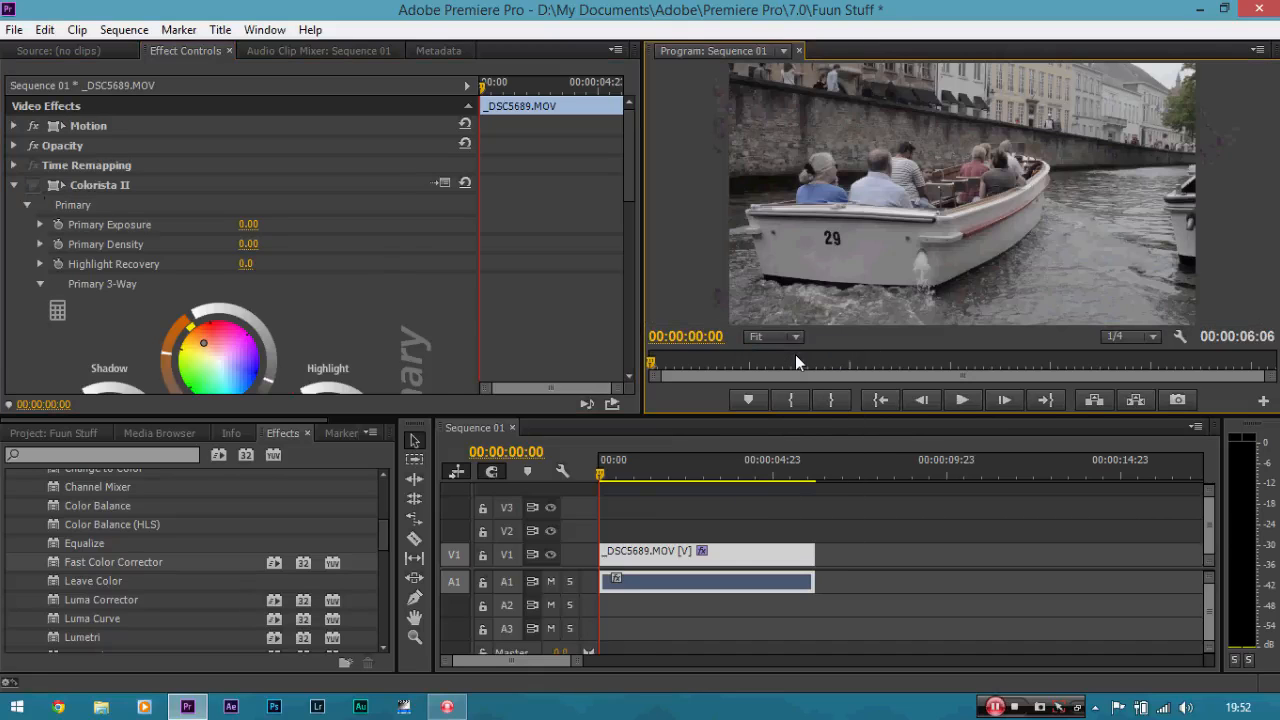
click(34, 185)
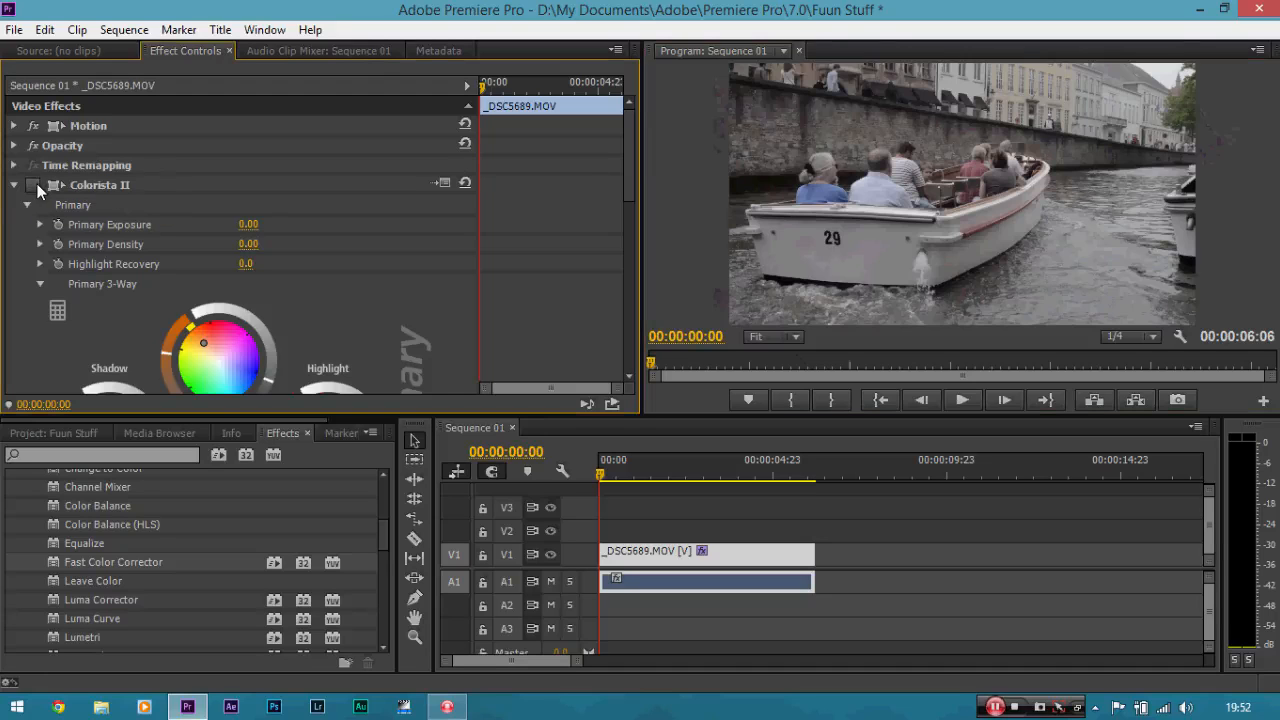
Step: Darken the midtones slightly in Colorista II's Primary 3-Way and look through the remaining Primary settings
drag(632, 182, 629, 206)
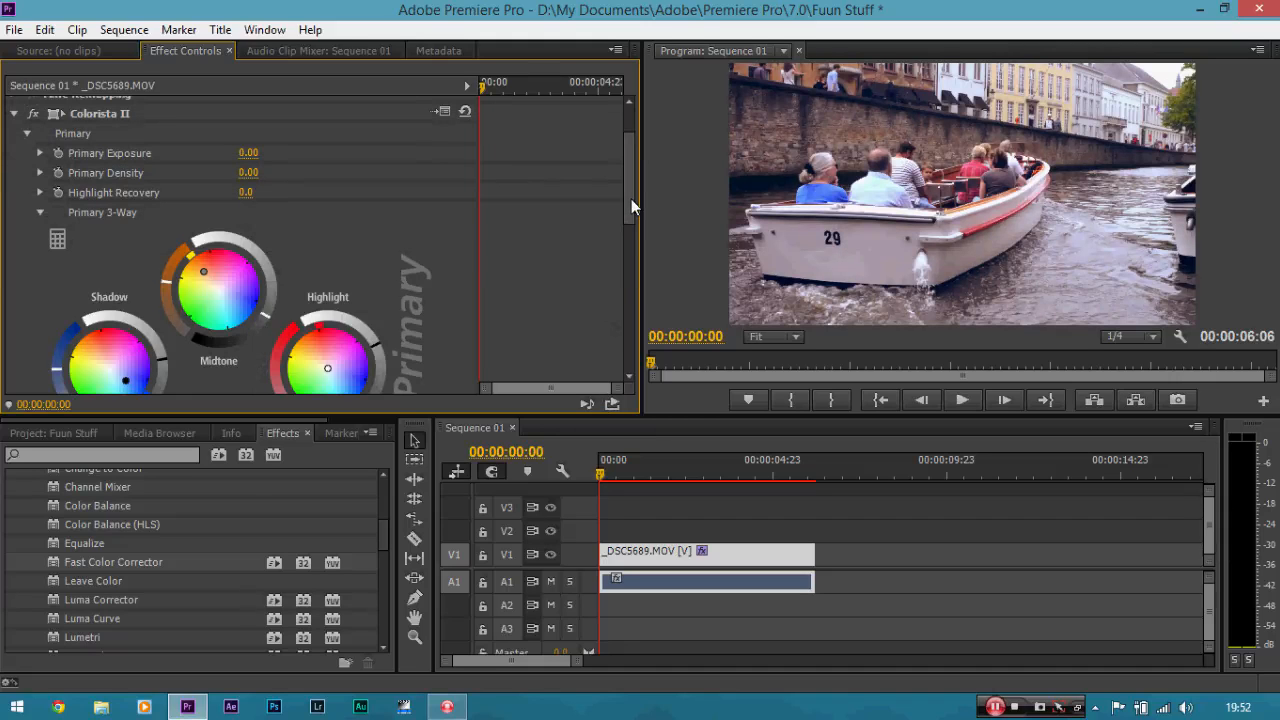
drag(631, 199, 621, 331)
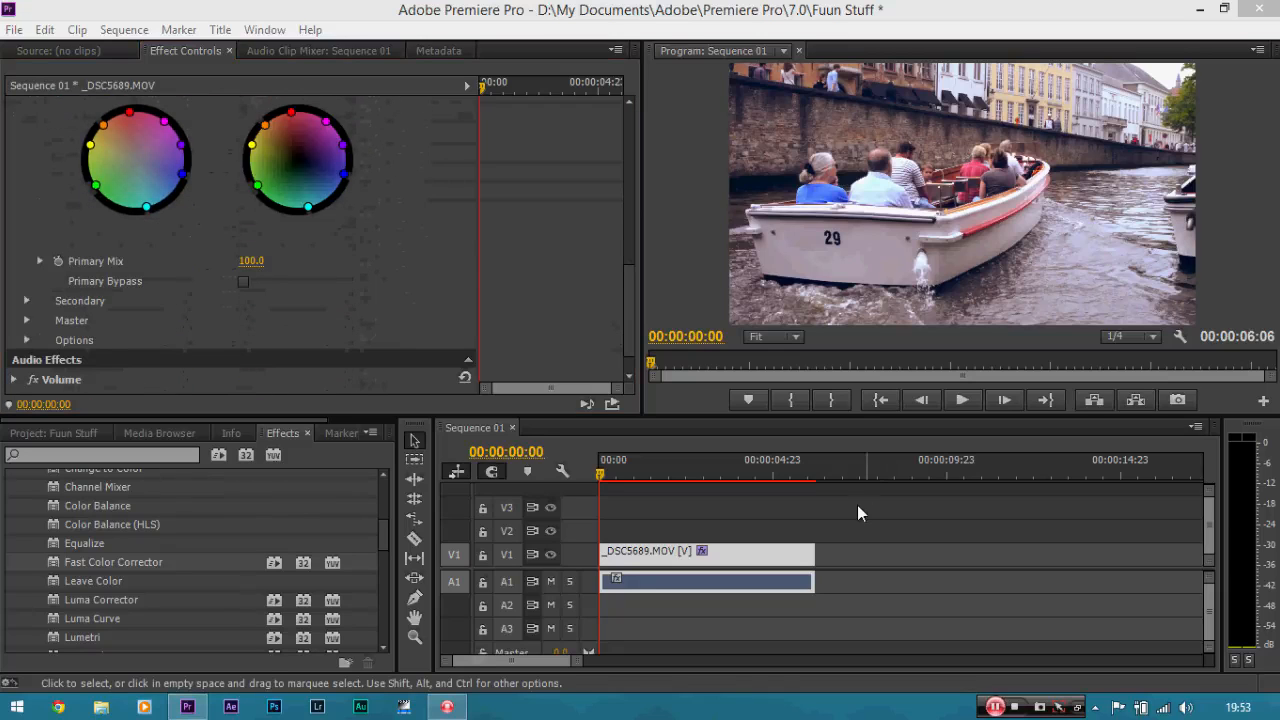
click(578, 258)
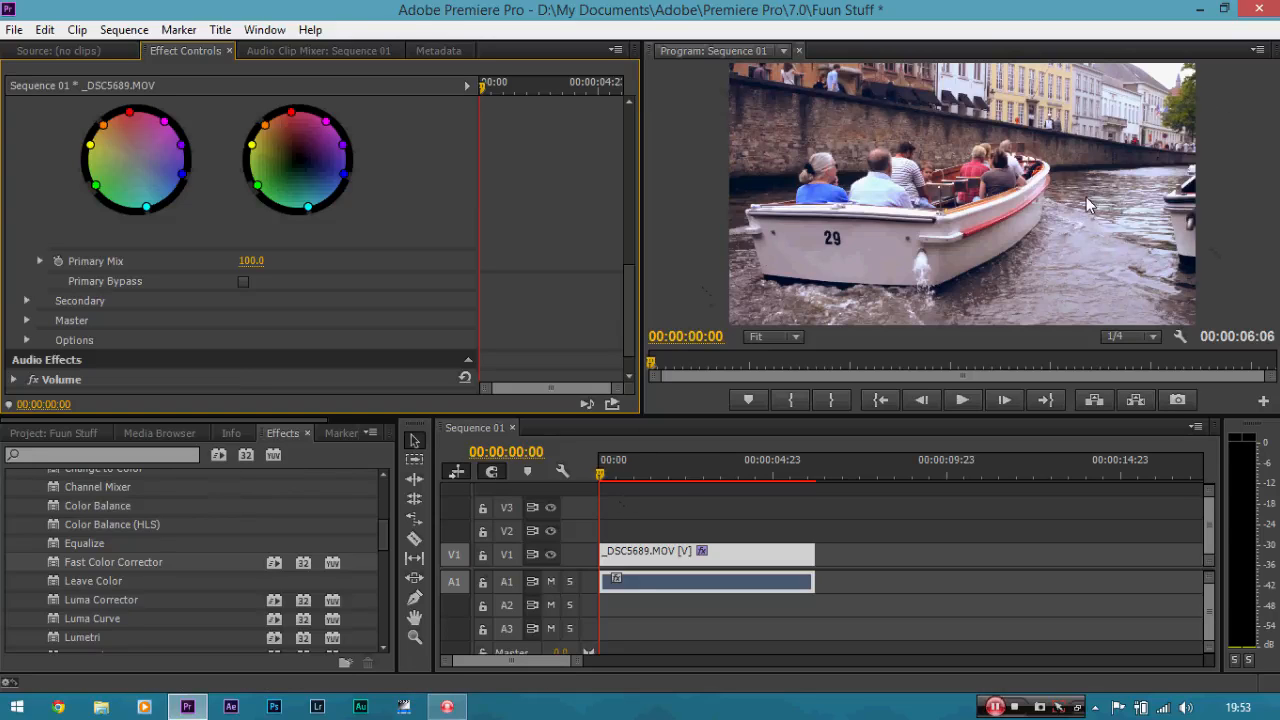
click(749, 567)
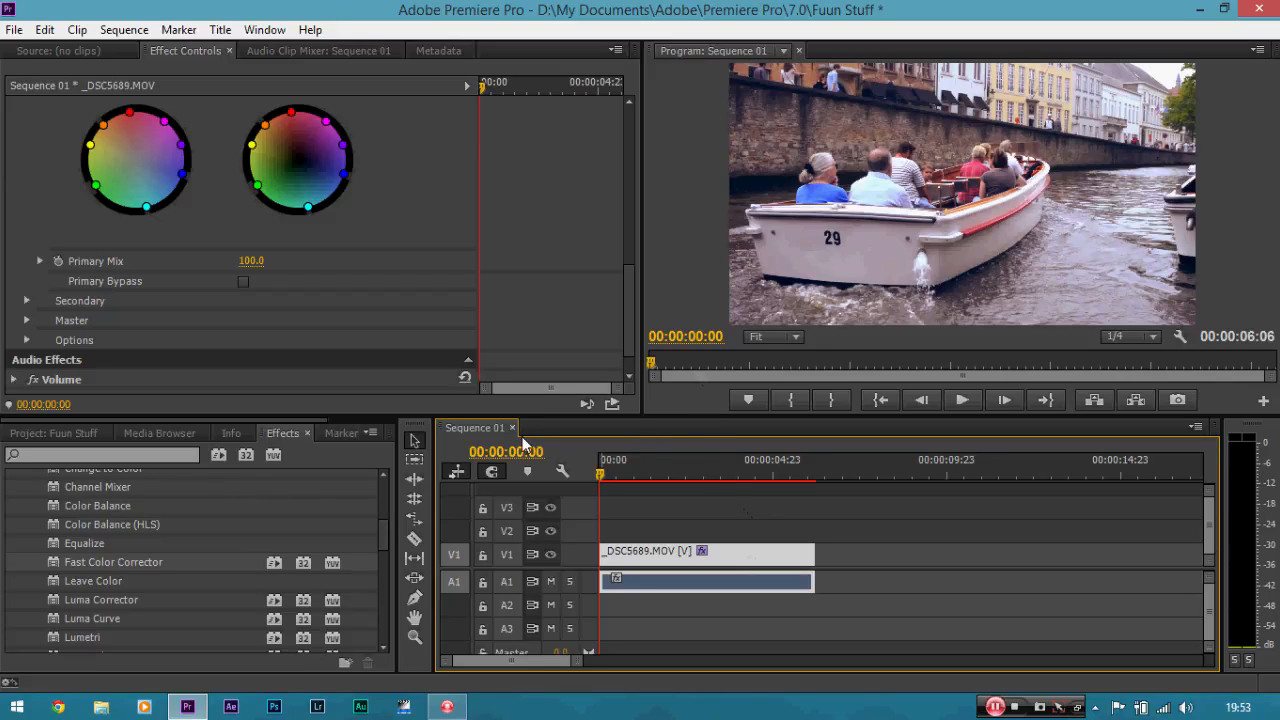
Step: Start a new sequence based on the DSLR 1080p24 preset
click(4, 33)
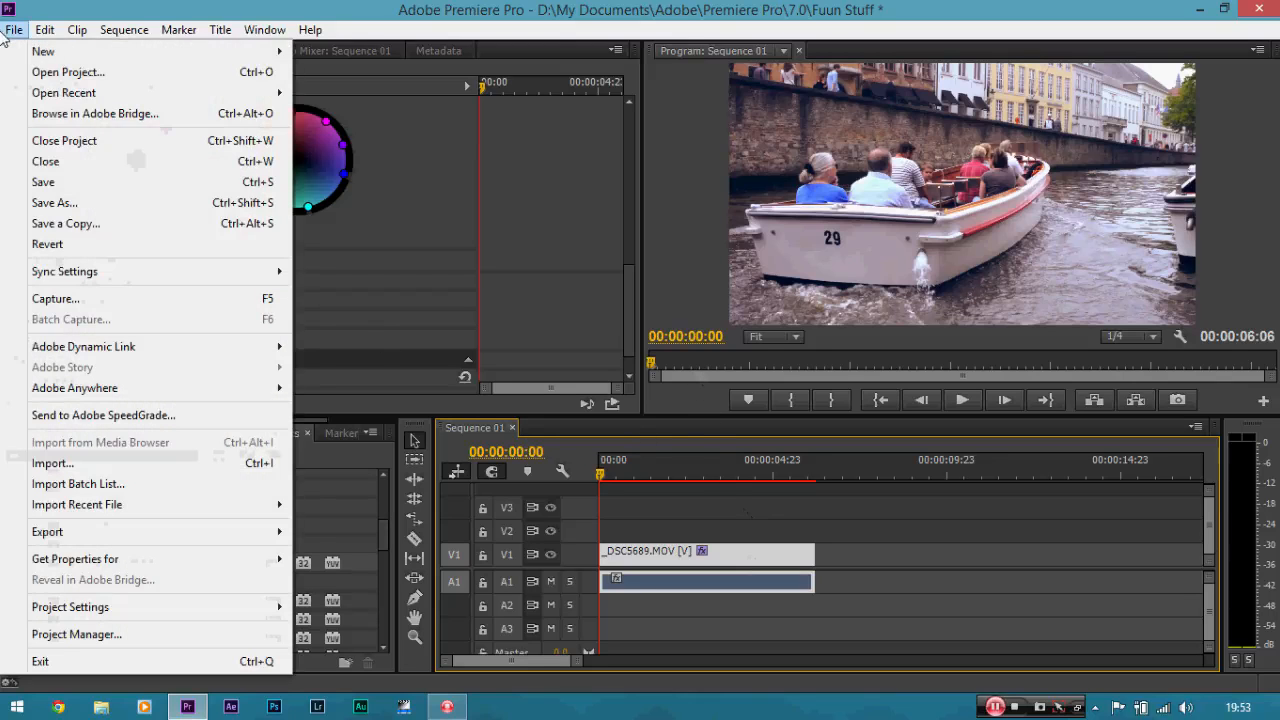
mouse_move(40, 53)
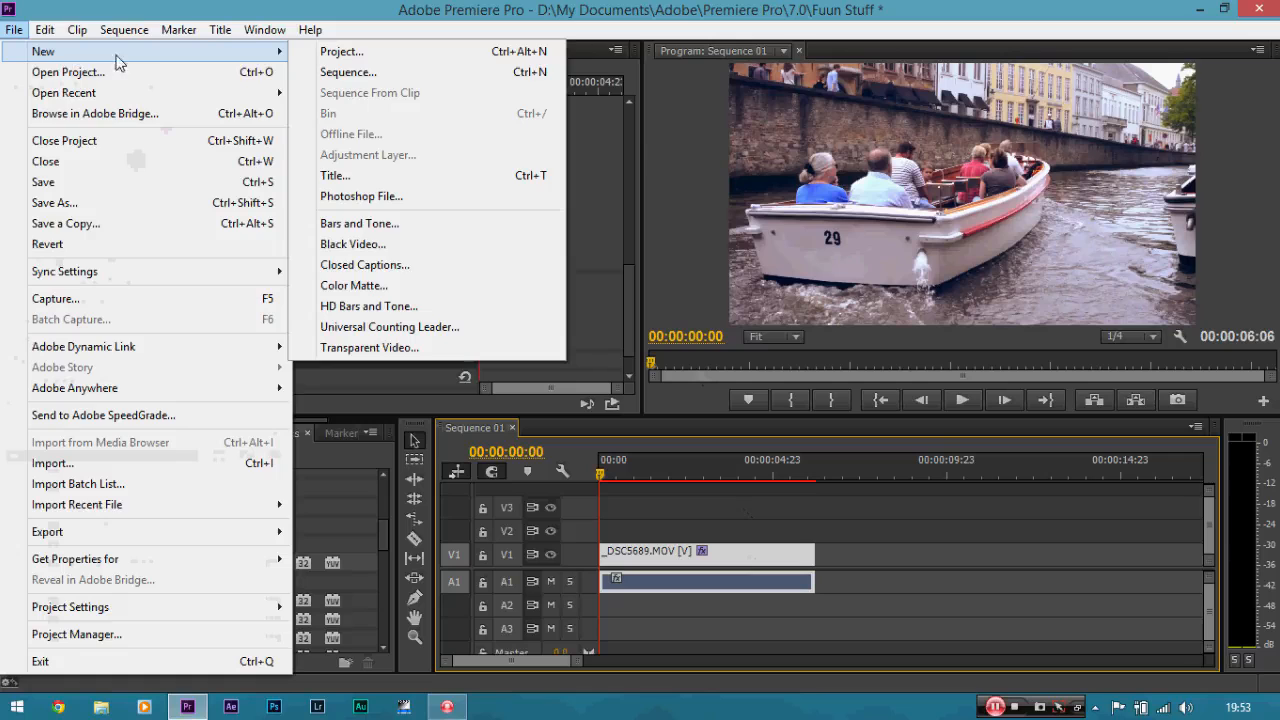
click(312, 72)
click(437, 210)
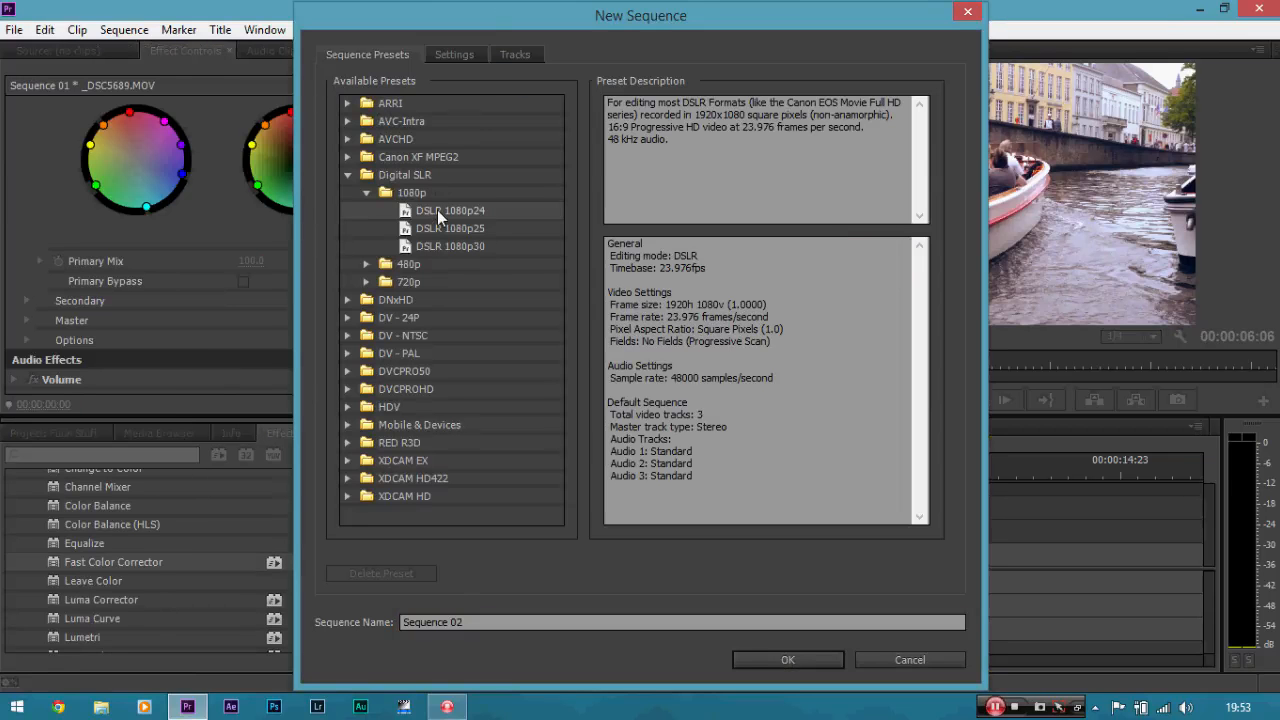
Step: Set the new sequence's vertical frame size to 800 and create it as Sequence 02
click(450, 57)
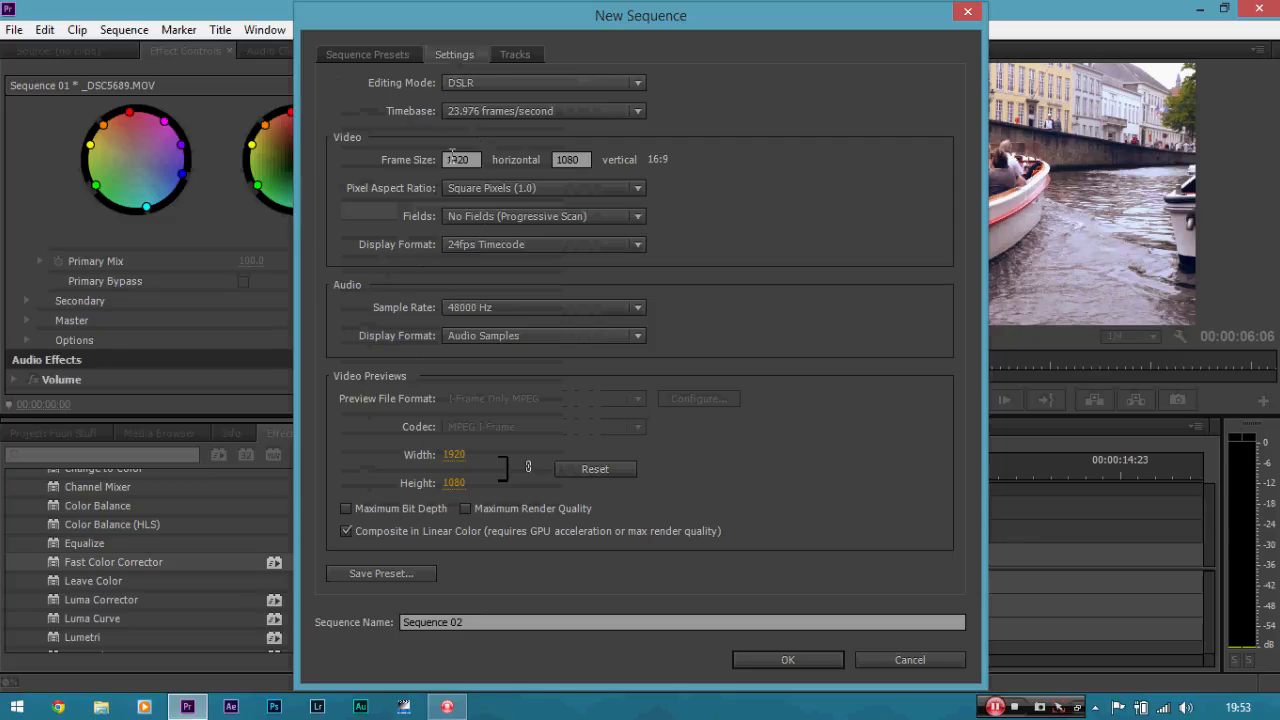
double_click(586, 152)
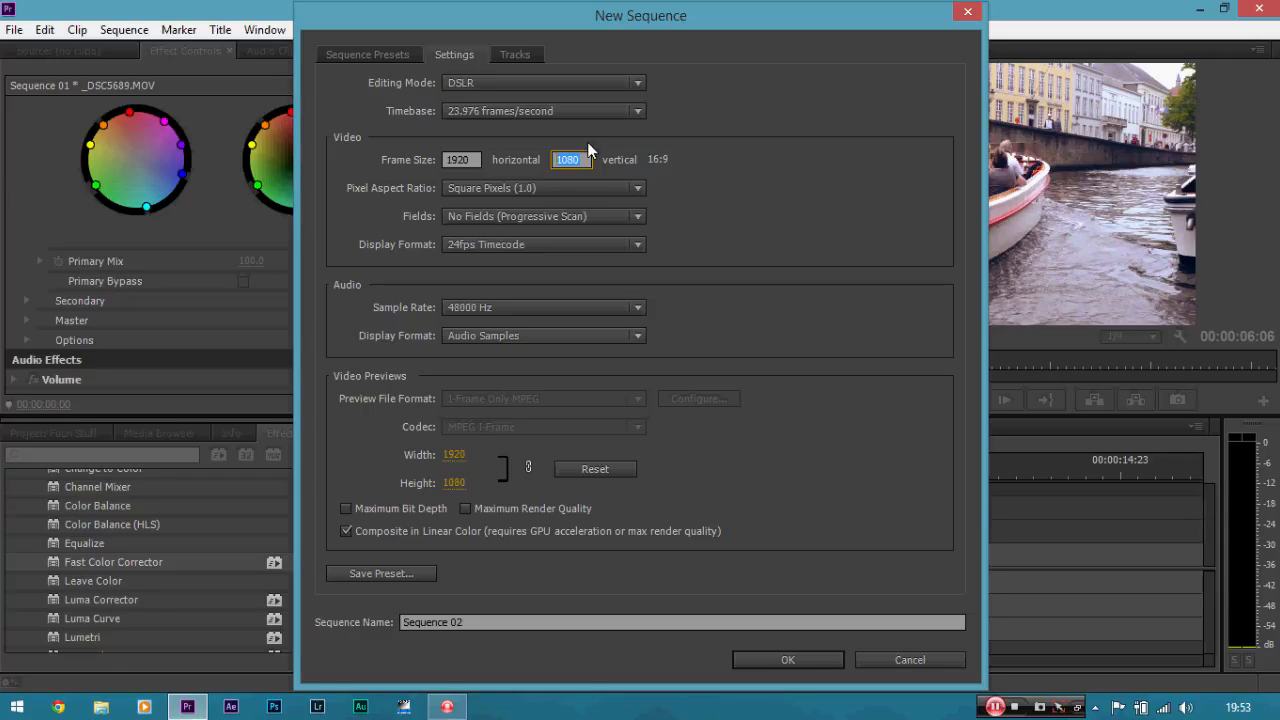
key(BackSpace)
text(800)
click(861, 160)
click(799, 662)
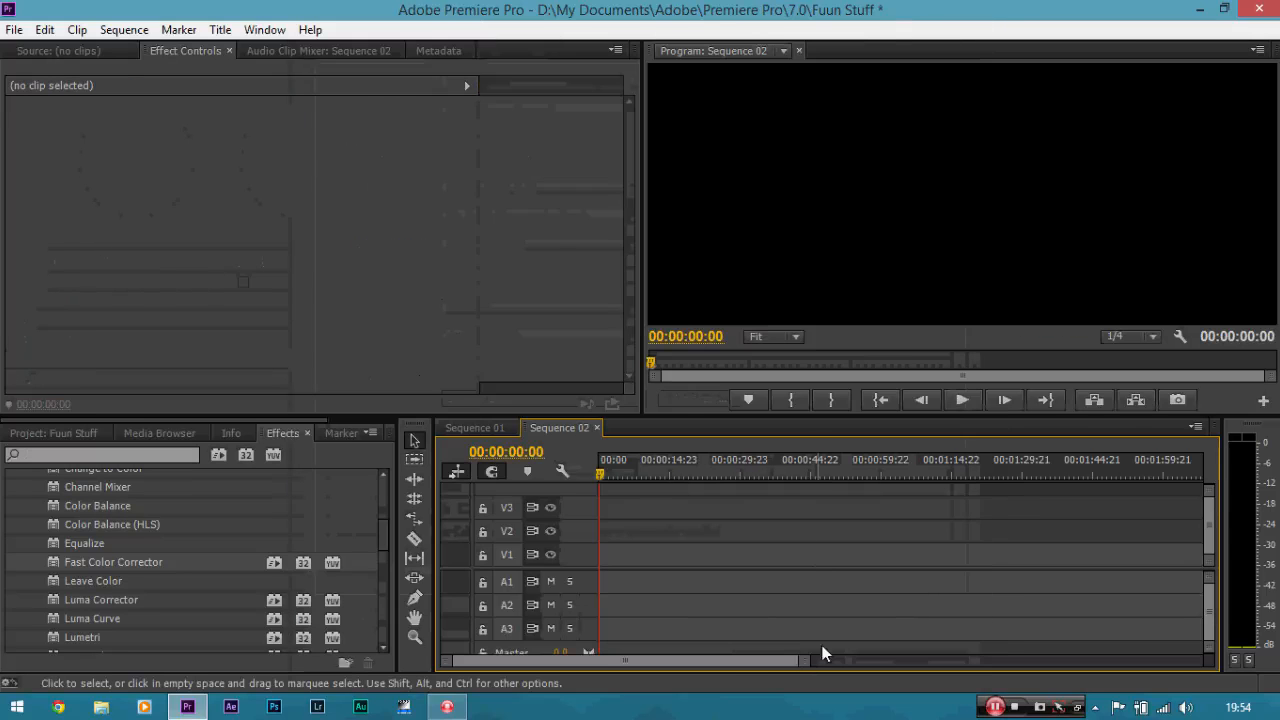
Step: Compare the frame shapes of Sequence 01 and Sequence 02 in the Program monitor, ending on Sequence 01
click(494, 427)
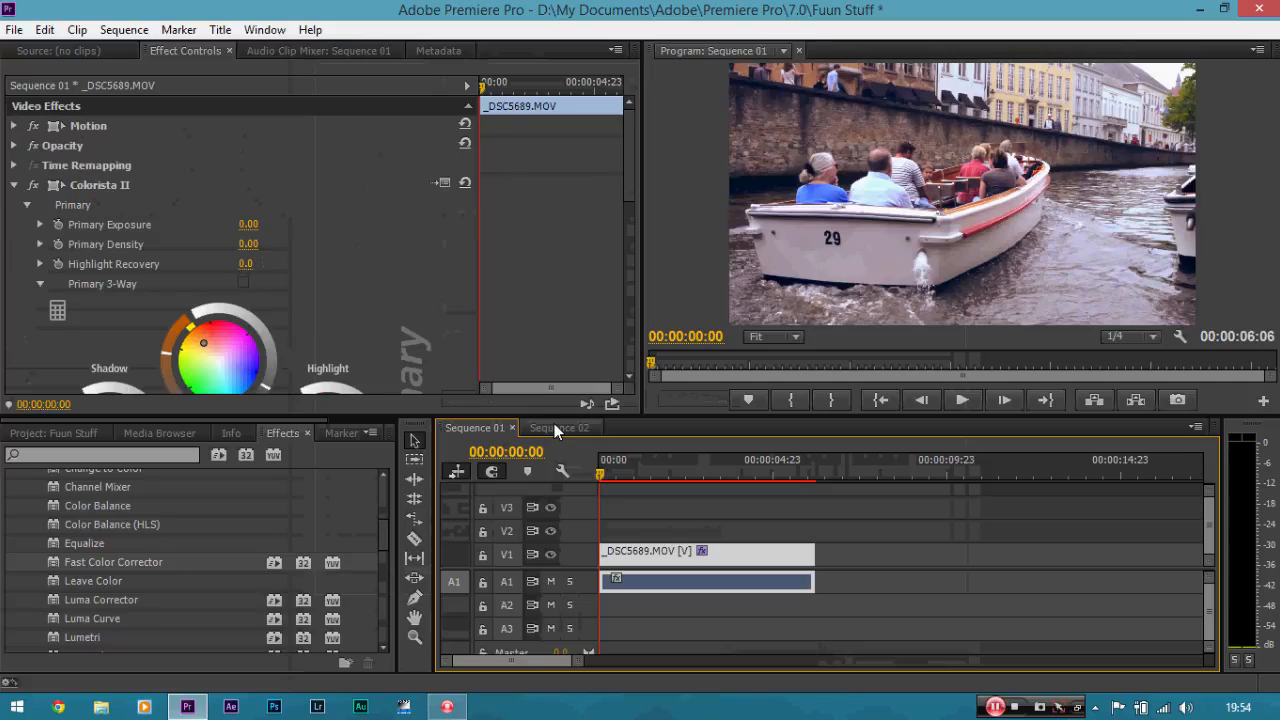
click(556, 427)
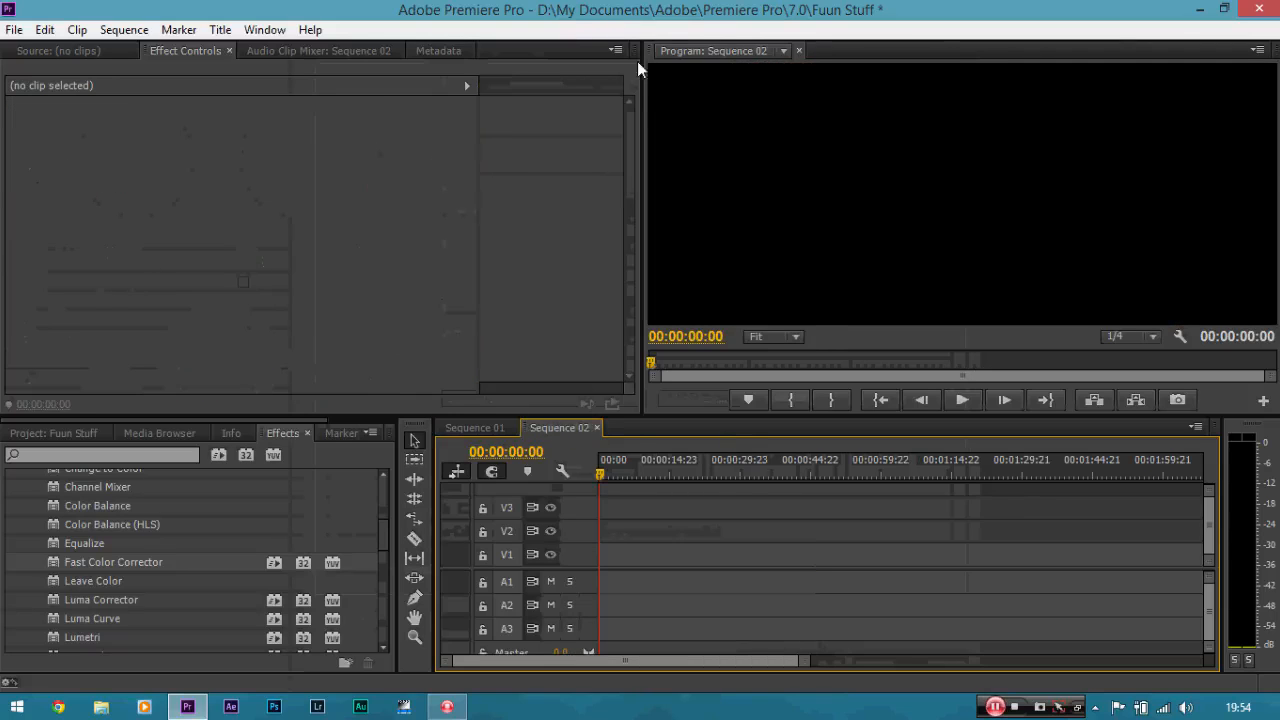
click(494, 428)
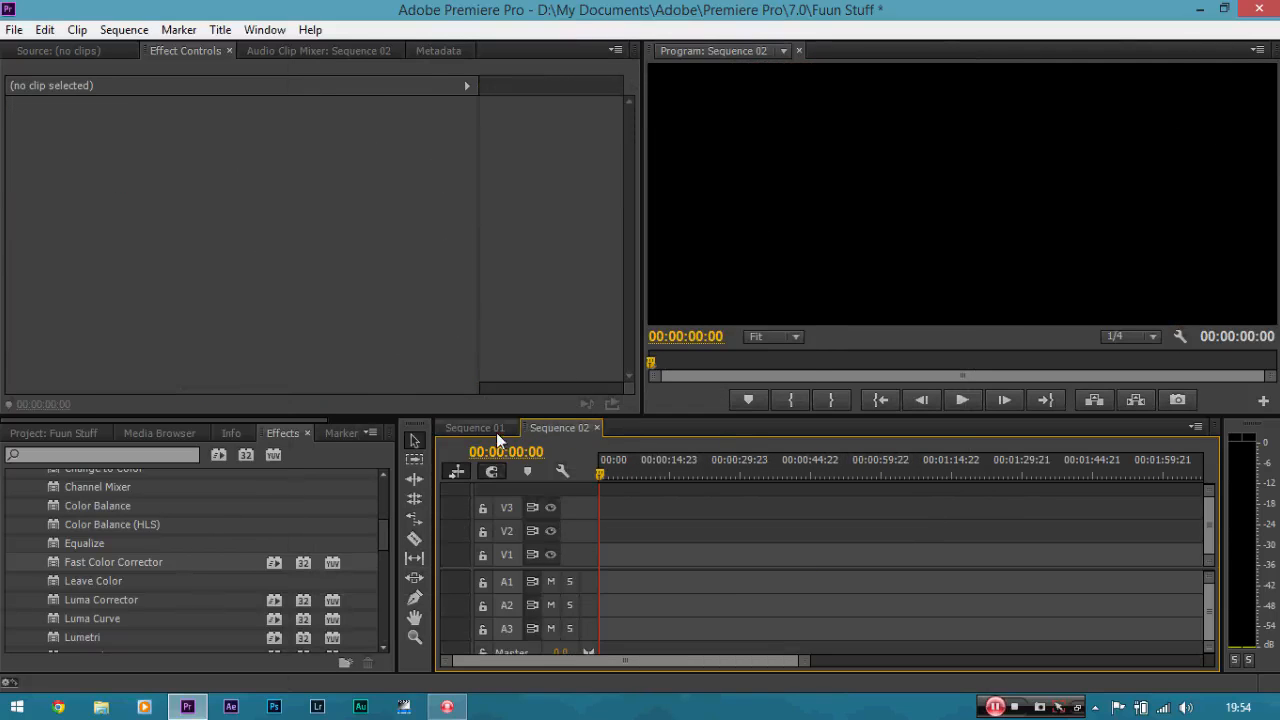
click(550, 427)
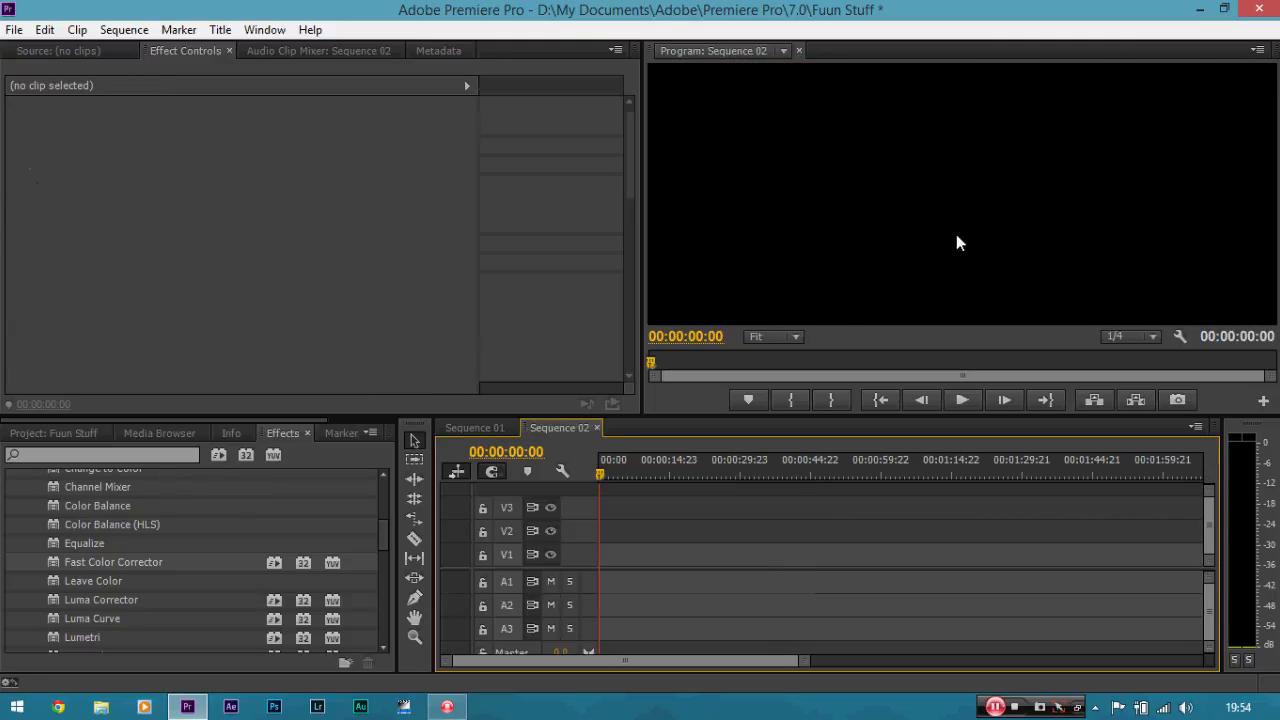
click(489, 428)
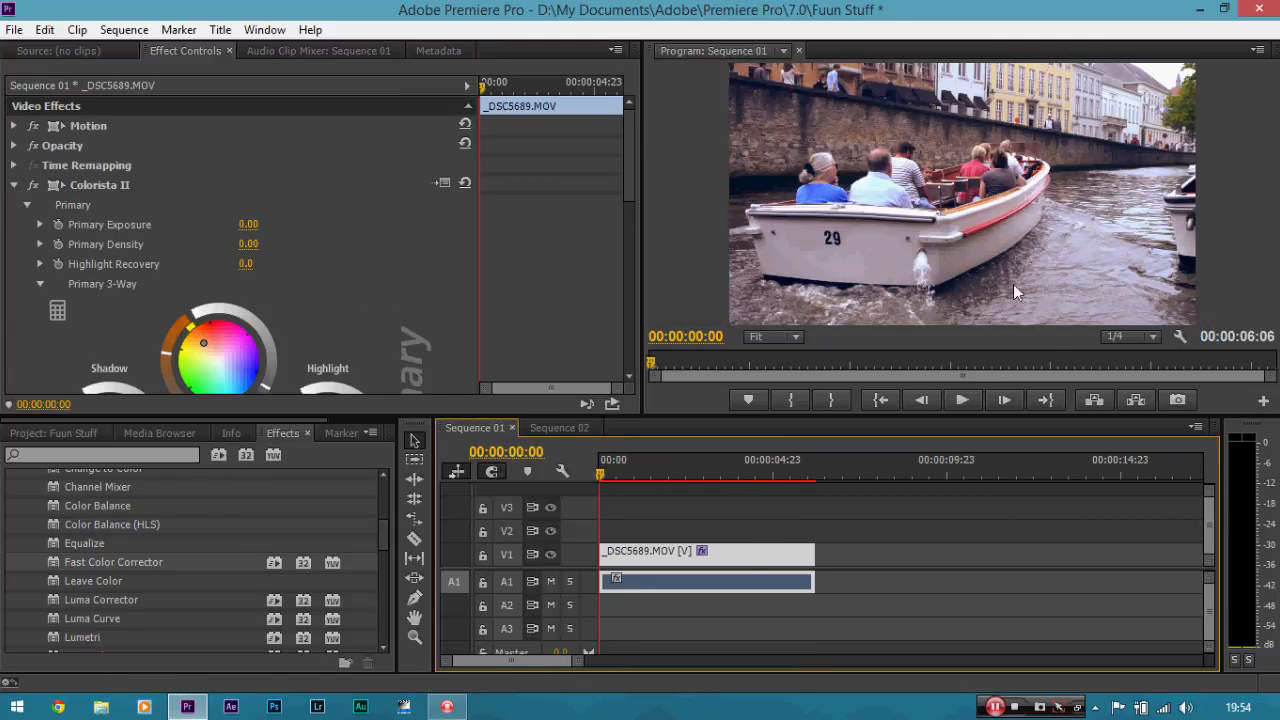
Step: Copy the graded boat clip from Sequence 01 into Sequence 02, select it there, and return the playhead to the start
right_click(771, 558)
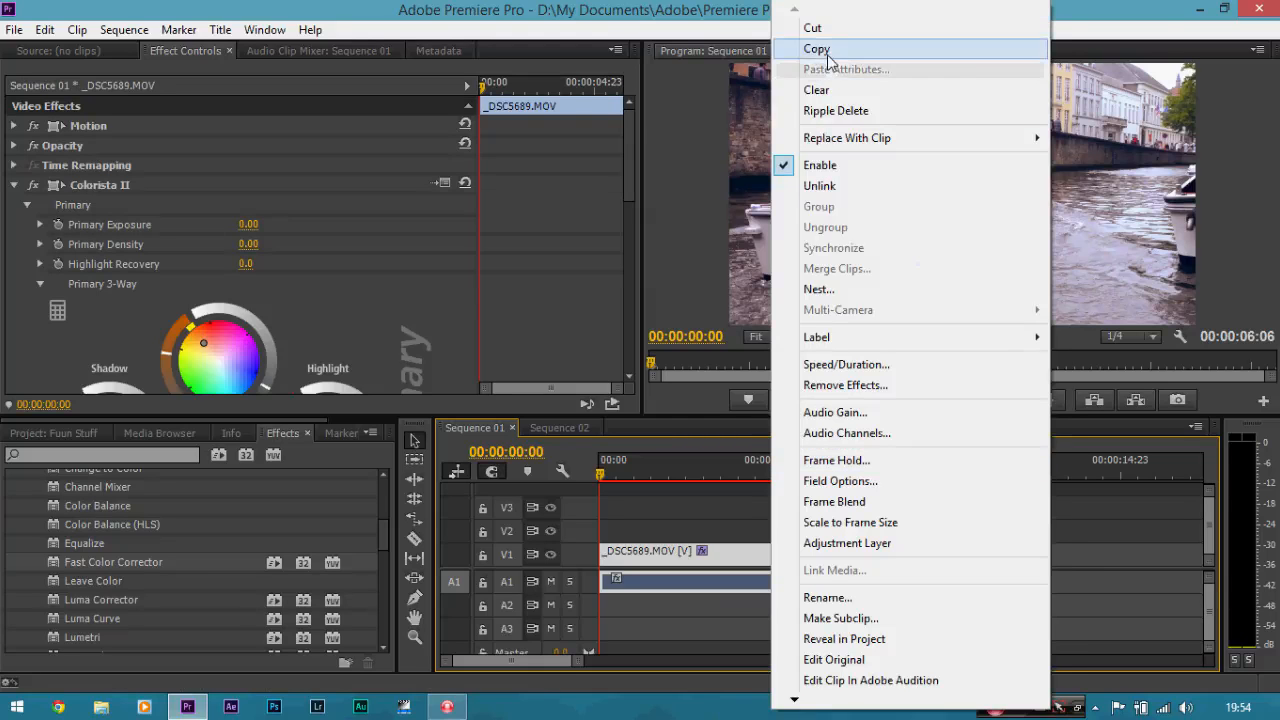
click(816, 48)
mouse_move(630, 133)
mouse_down()
mouse_move(620, 310)
mouse_move(621, 136)
mouse_up()
click(582, 433)
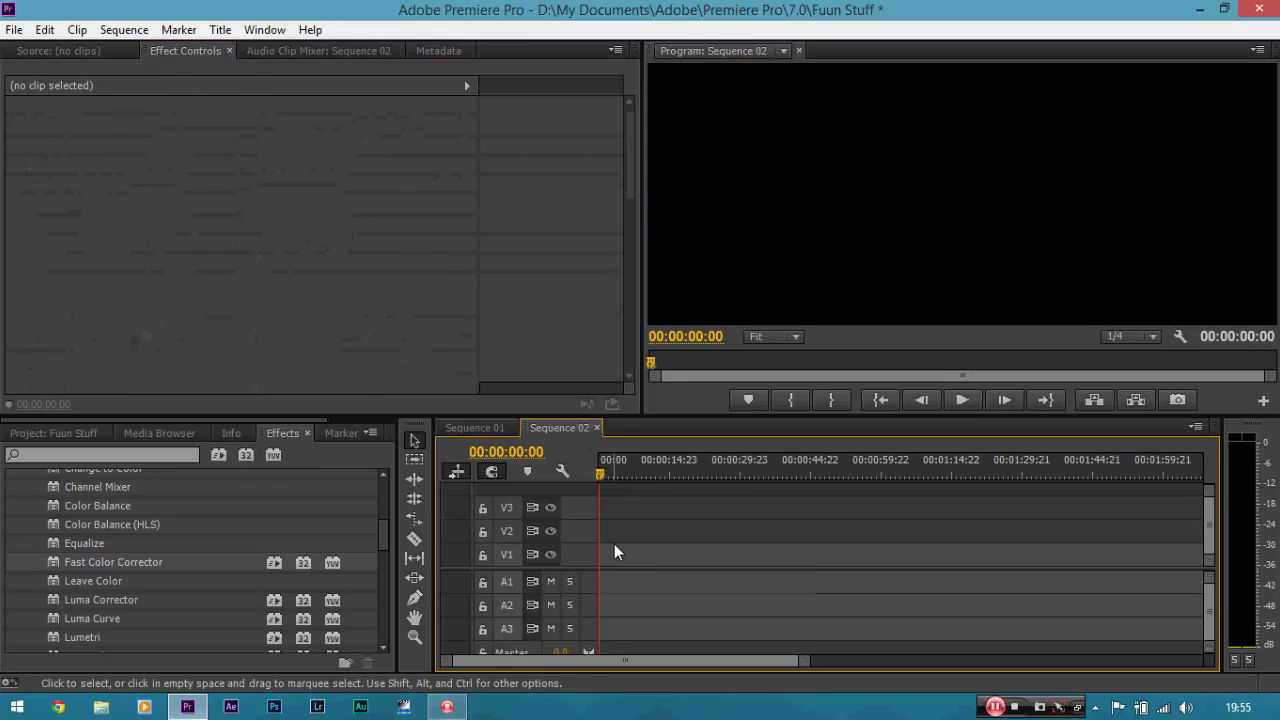
key(ctrl+v)
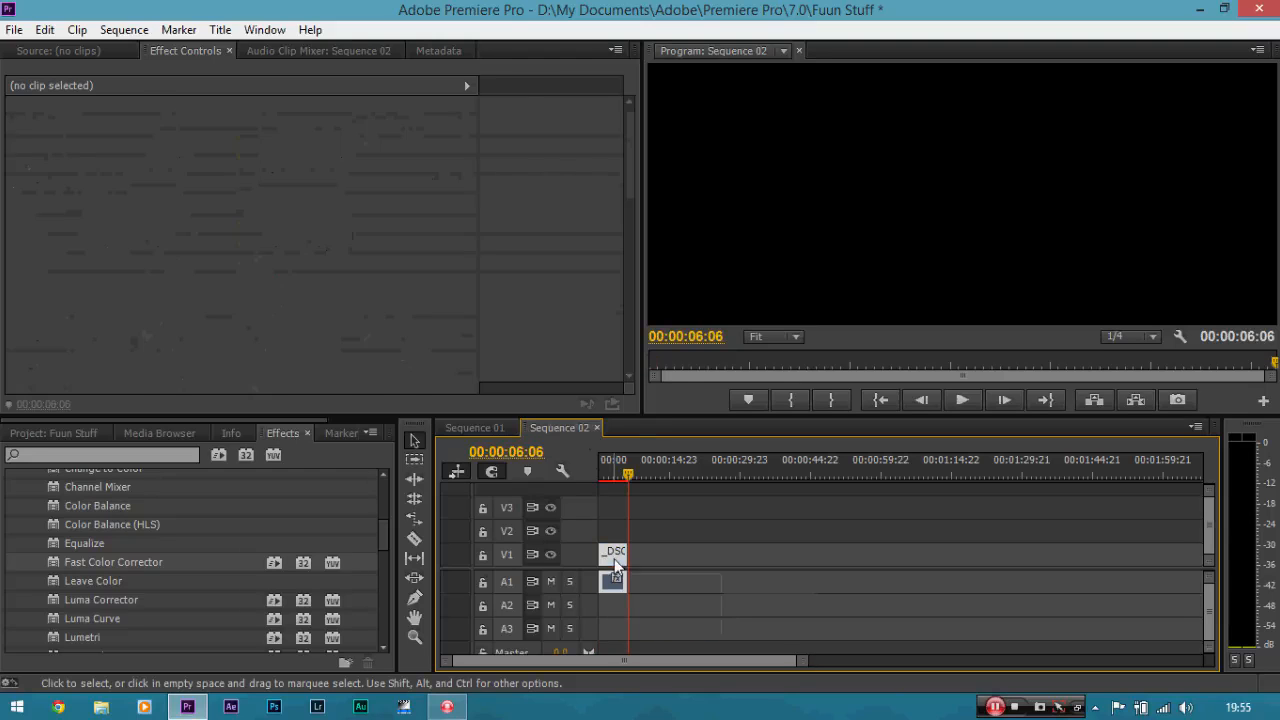
click(612, 553)
drag(623, 466, 601, 474)
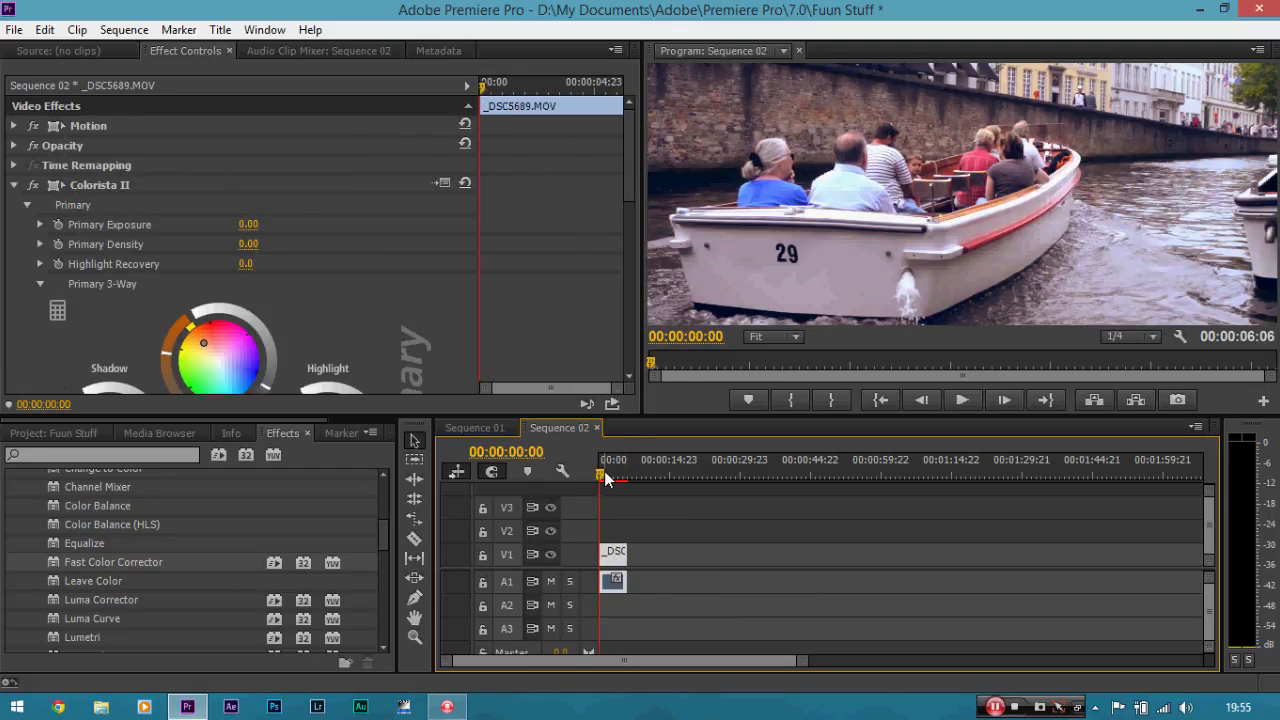
key(equal)
key(equal)
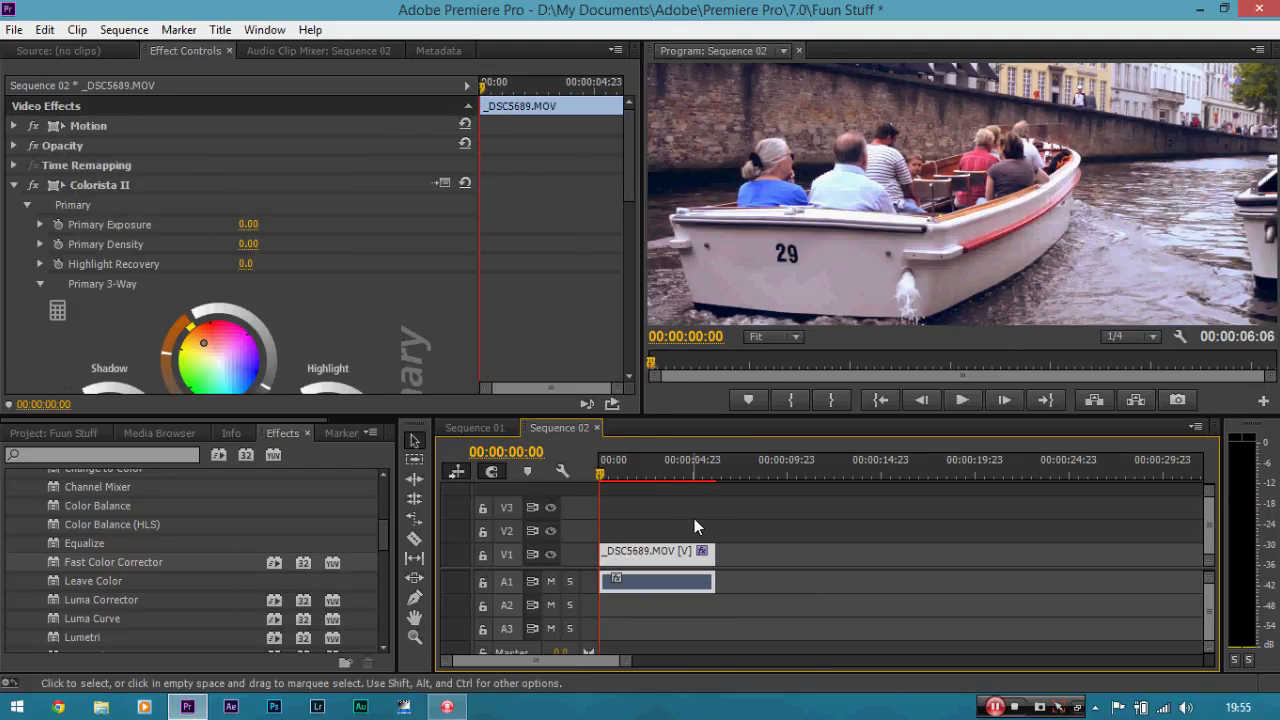
Step: Preview the start of the clip in Sequence 02 and set its vertical Motion position to 513
key(space)
key(space)
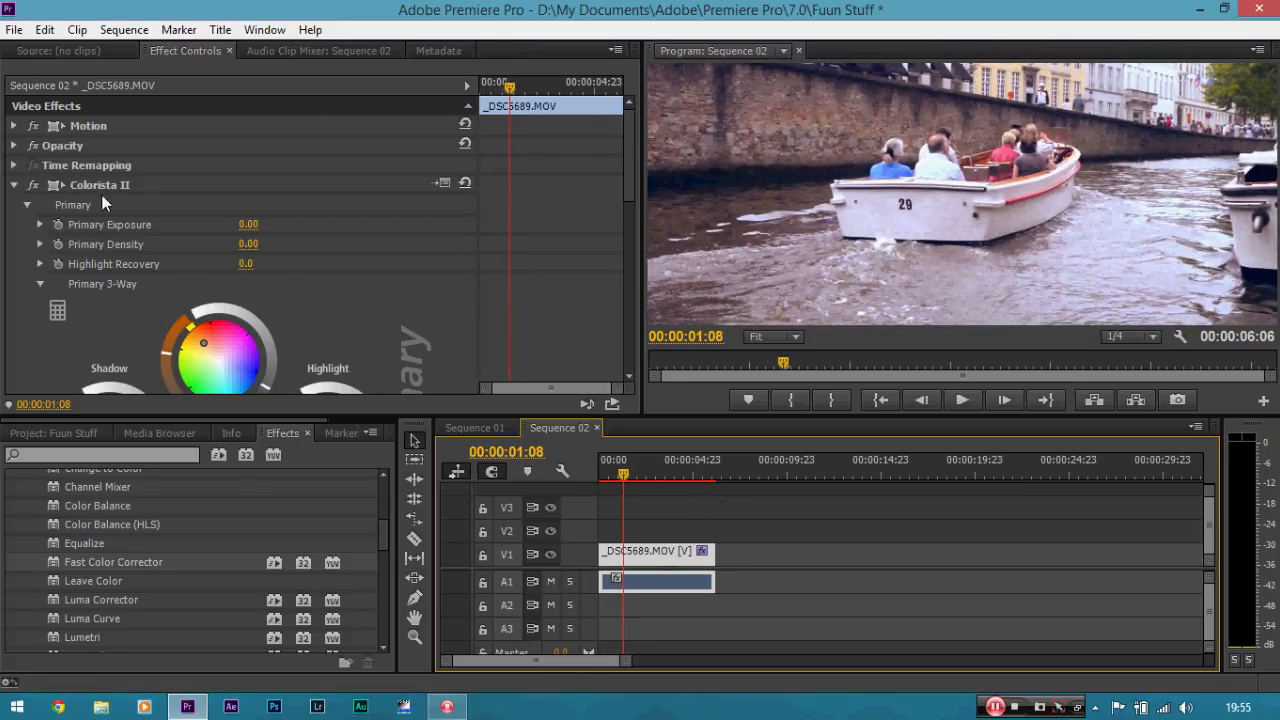
click(15, 126)
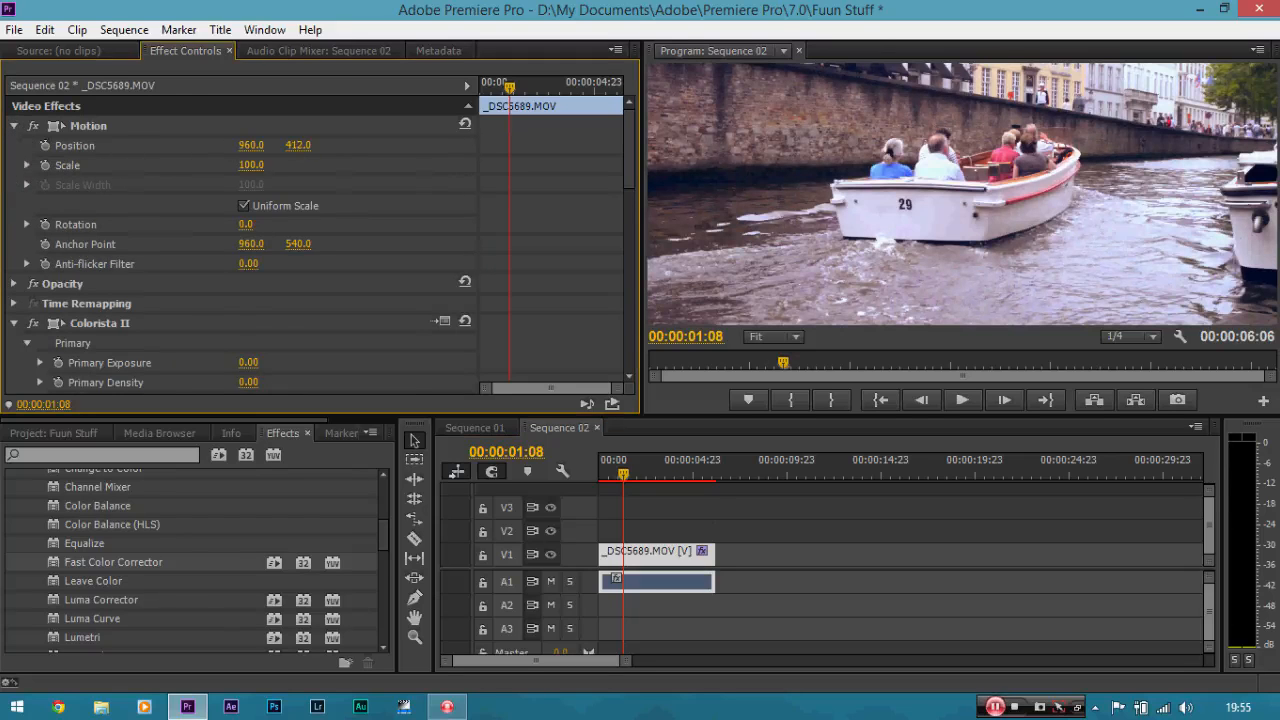
drag(298, 145, 411, 145)
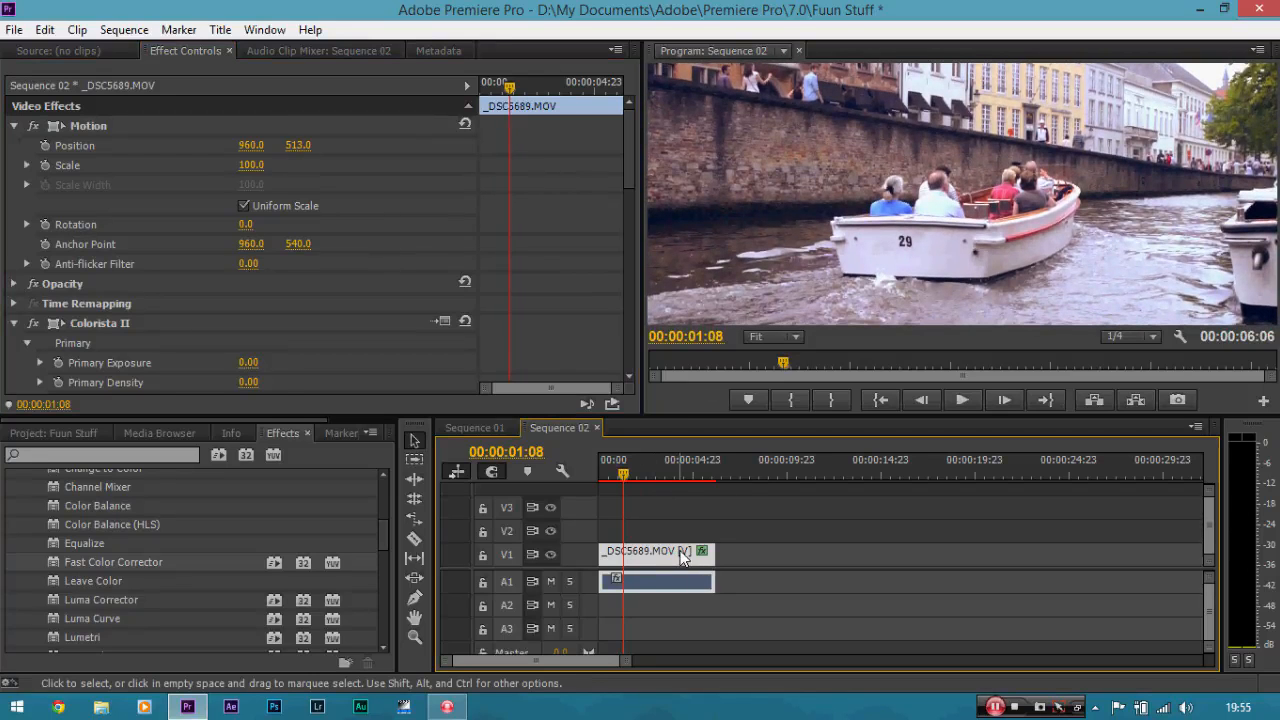
Step: Magnify the Program monitor to 150% and inspect the boat's hull around the number 29
click(794, 336)
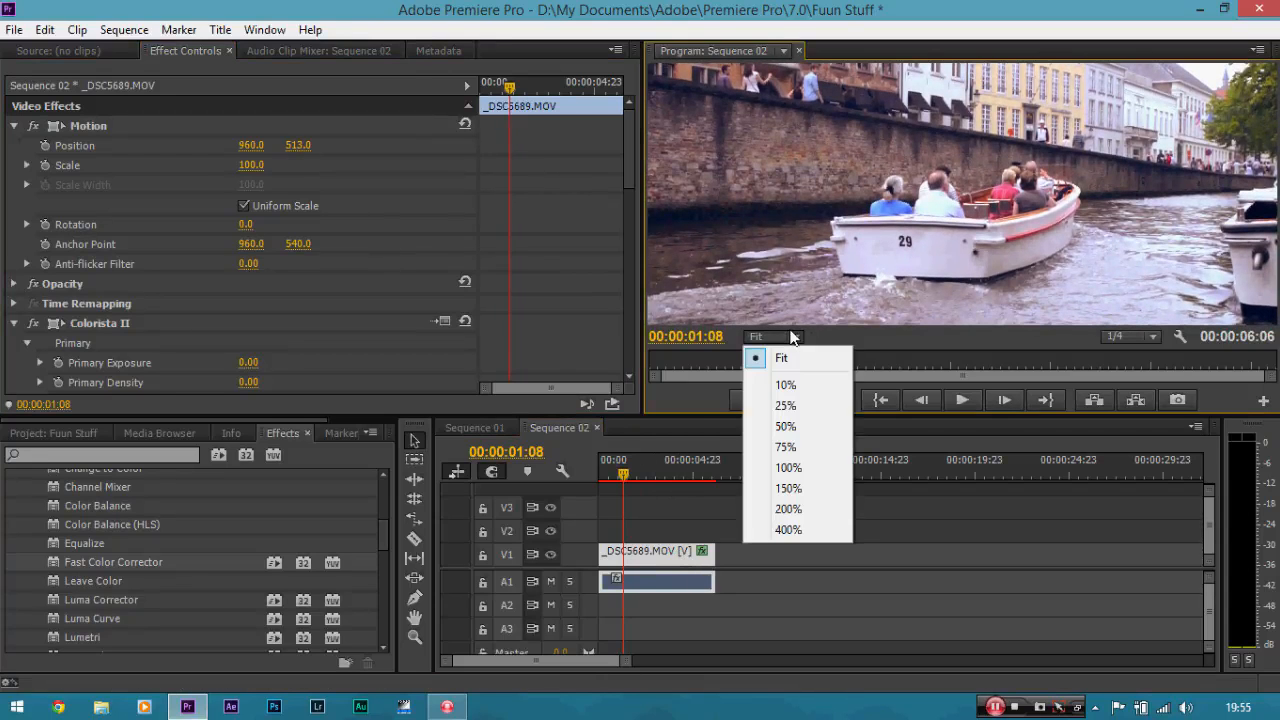
click(799, 488)
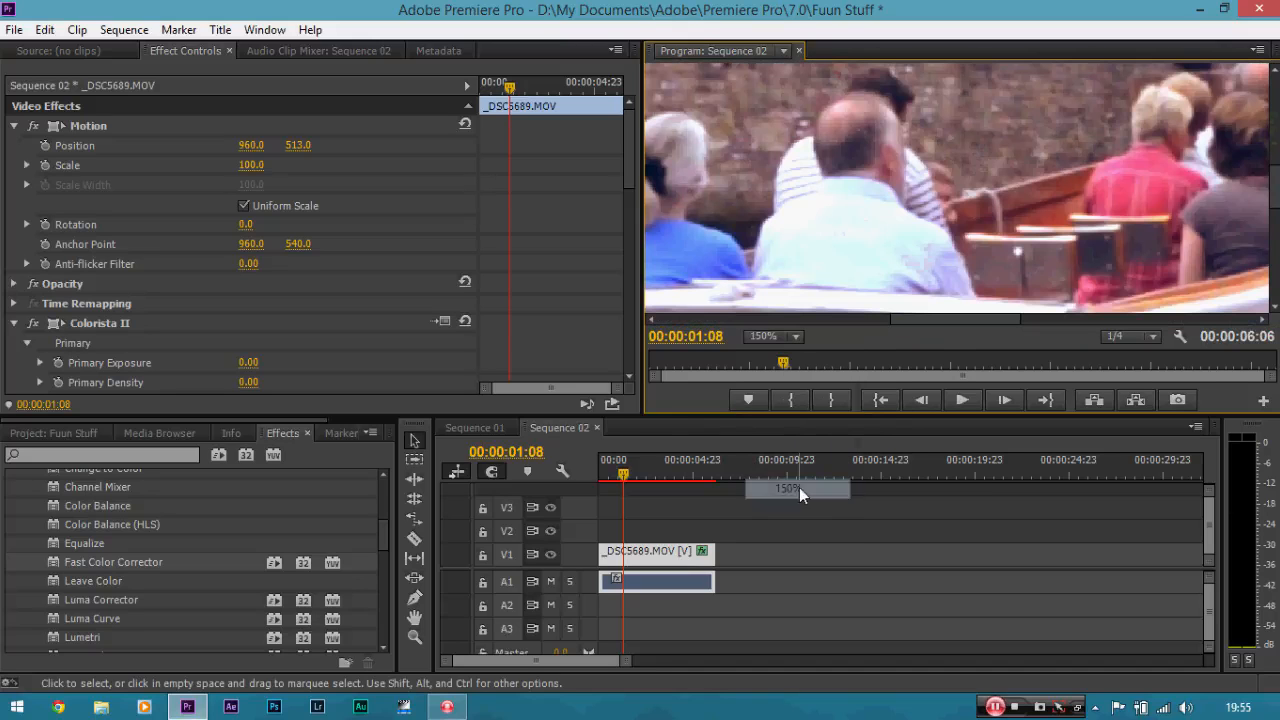
key(h)
drag(933, 241, 1171, 127)
drag(968, 224, 982, 184)
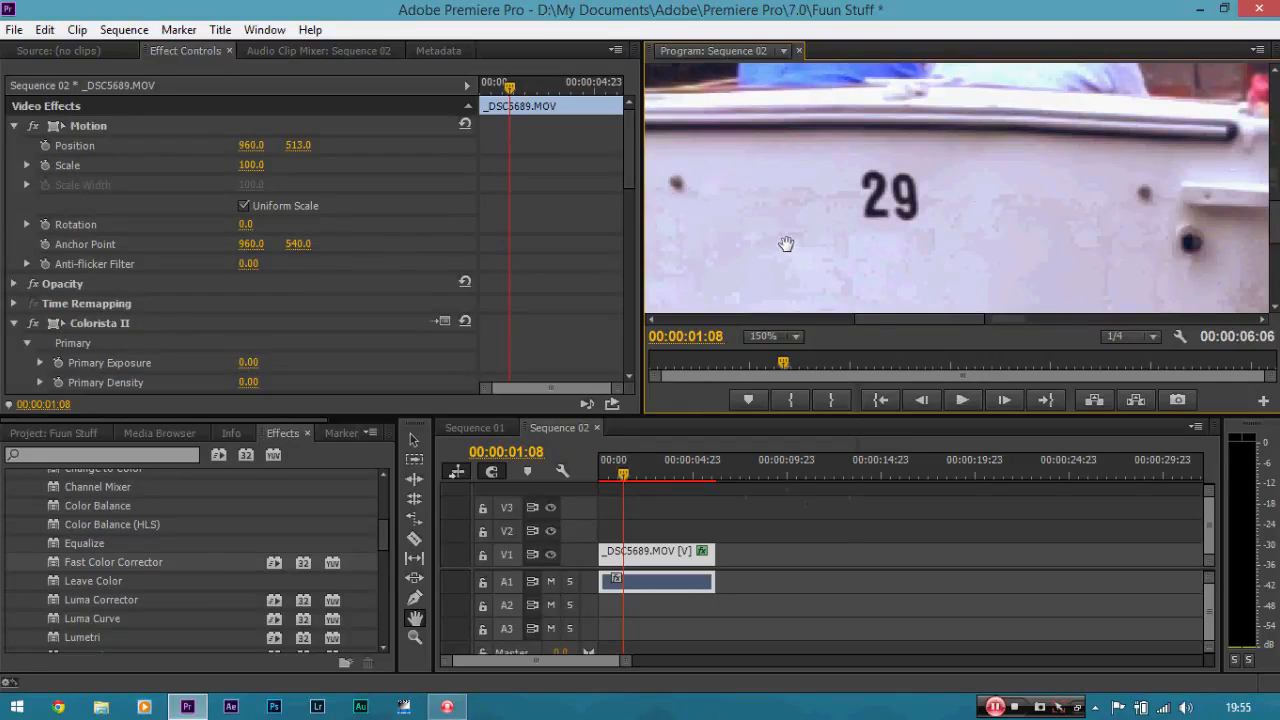
Step: Search the effects for "shar" and apply the Sharpen video effect to the boat clip in Sequence 02
click(152, 455)
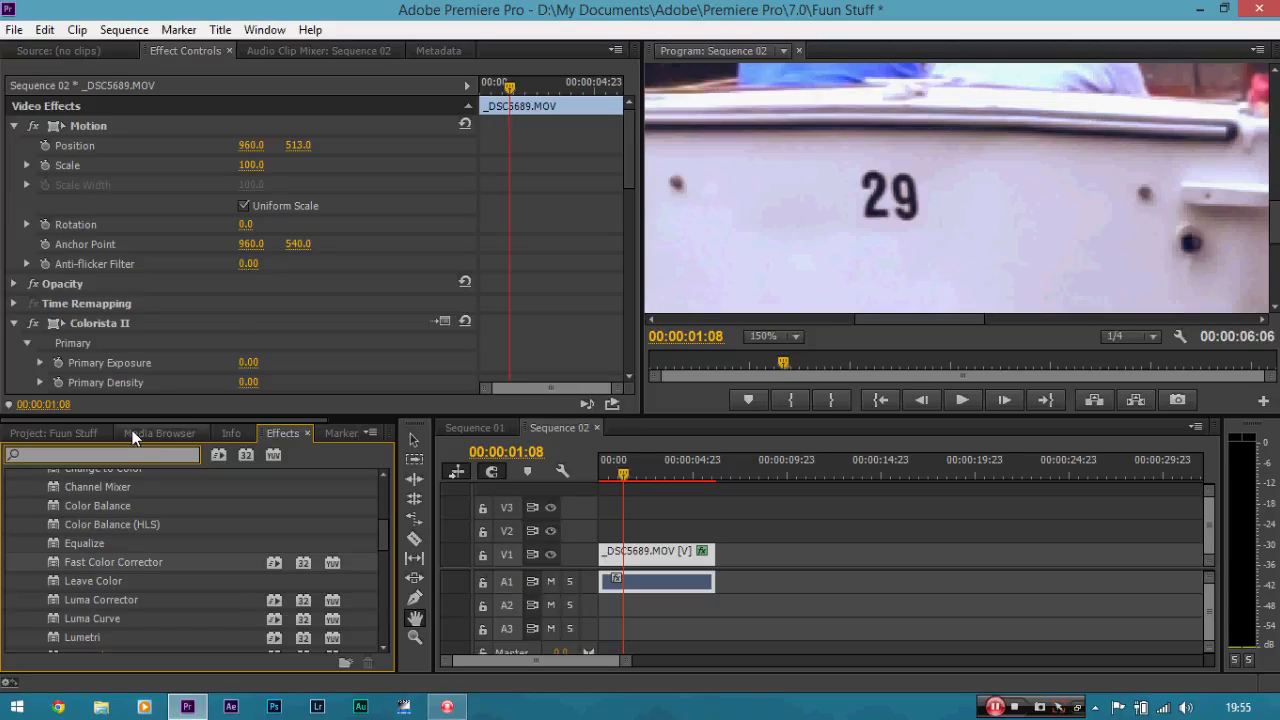
text(s)
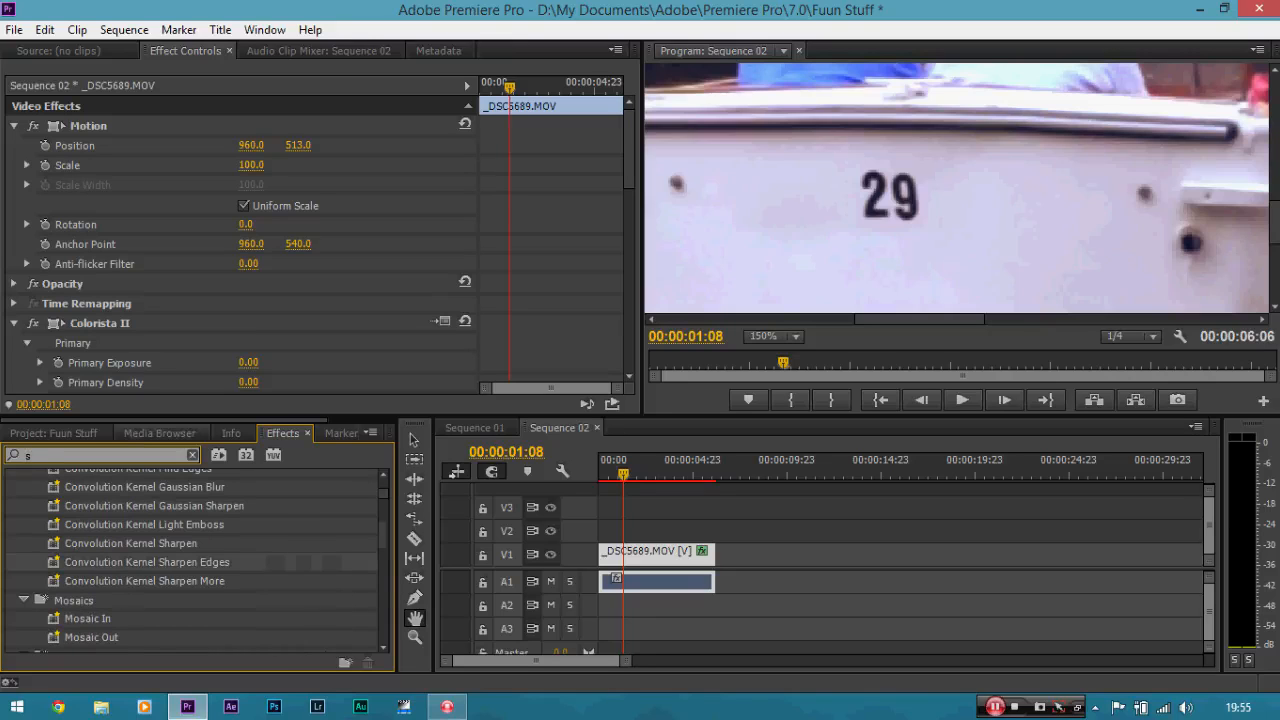
text(har)
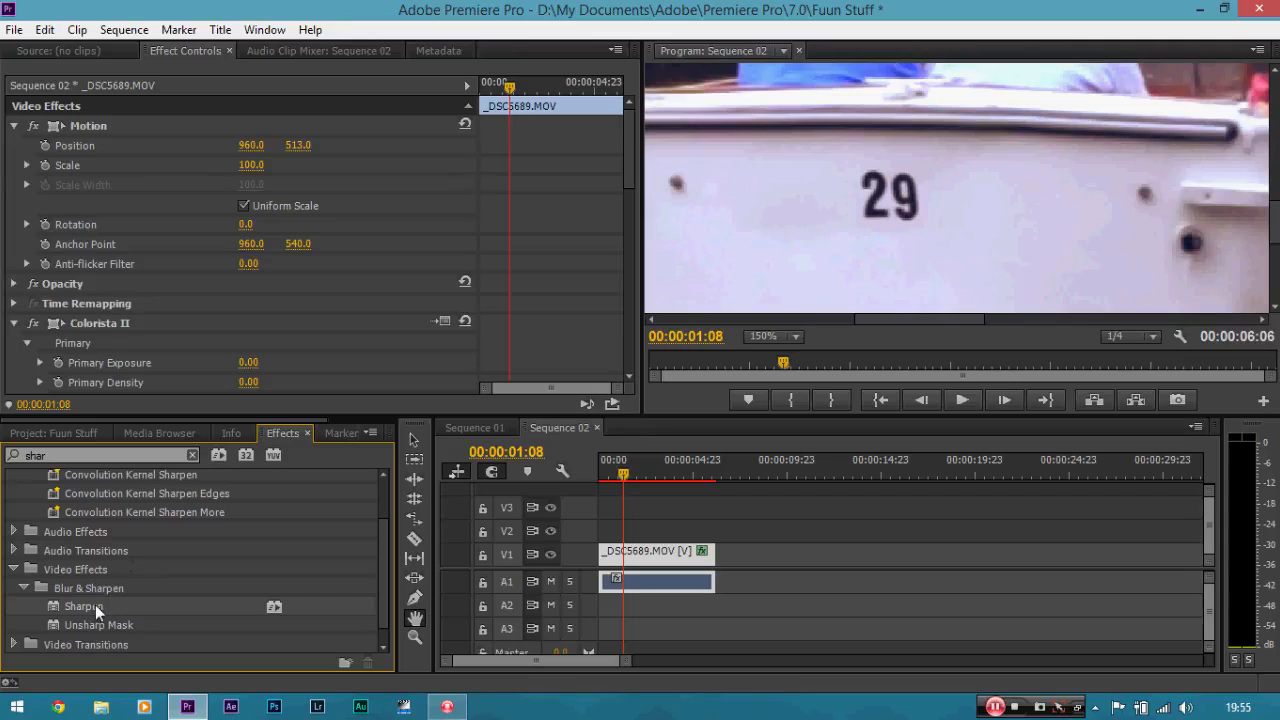
drag(95, 605, 620, 349)
Step: Set the boat clip's Sharpen Amount to 20
click(243, 306)
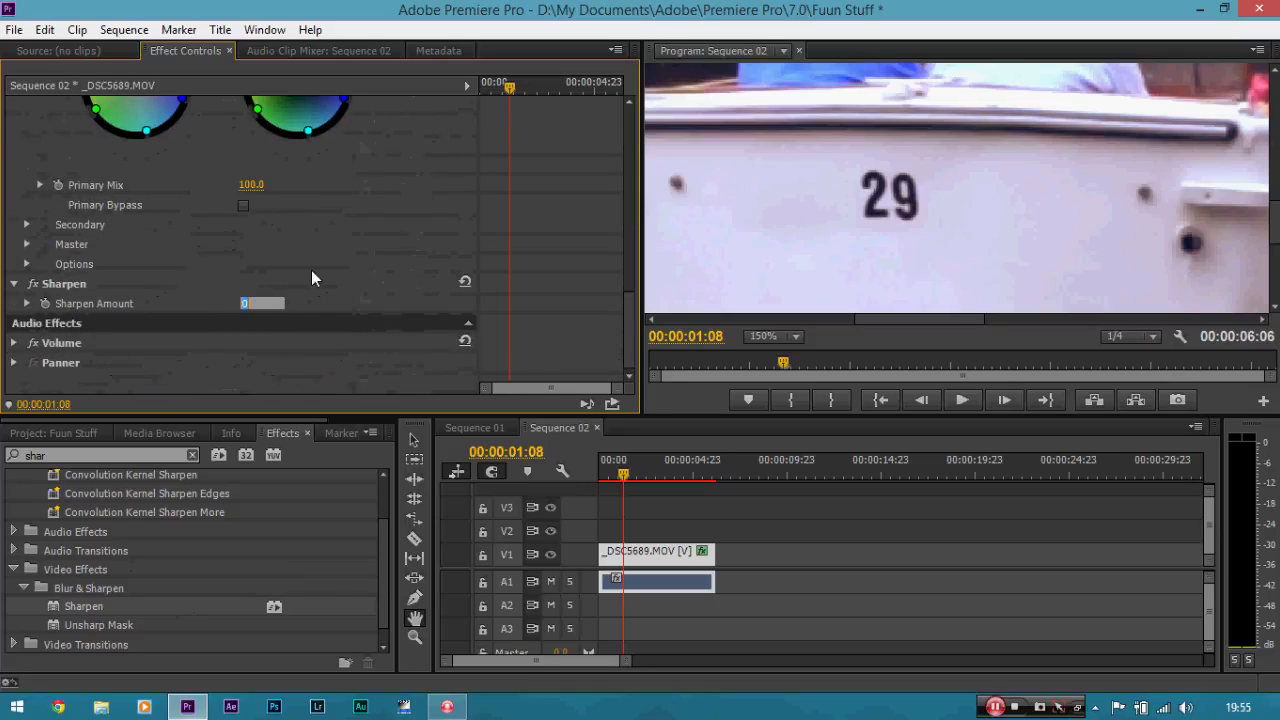
click(312, 271)
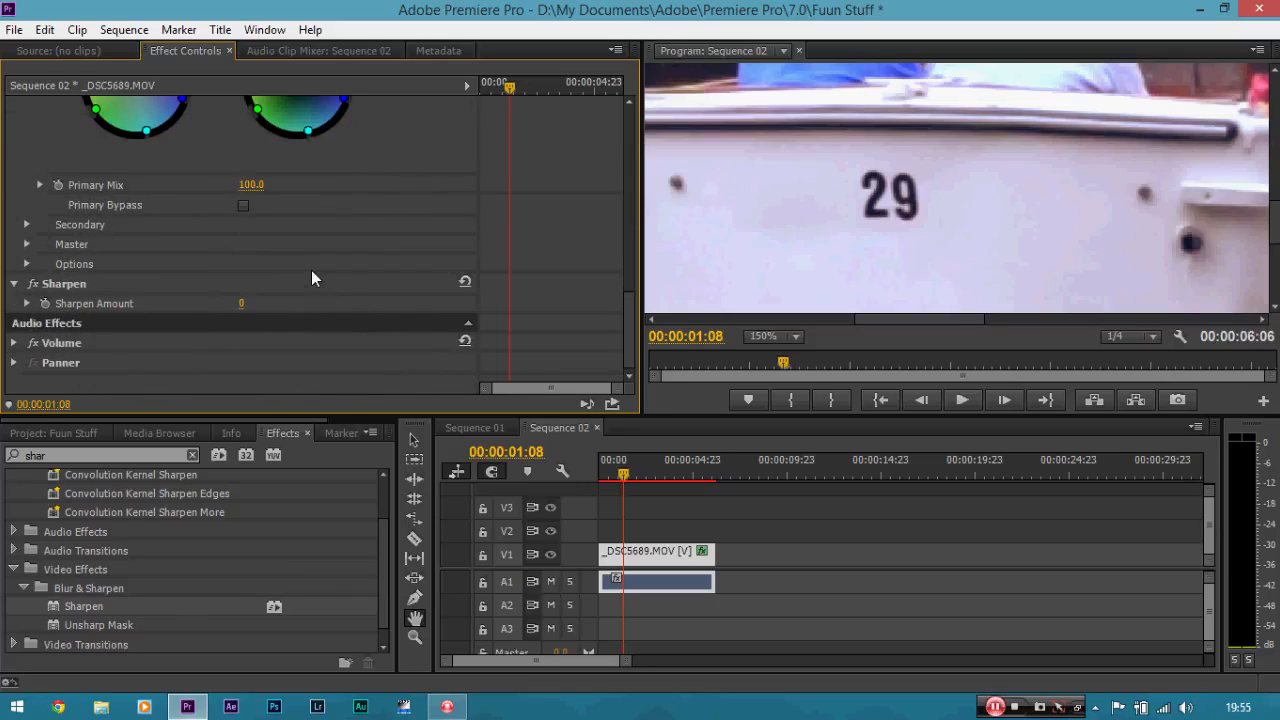
click(243, 305)
text(20)
key(Return)
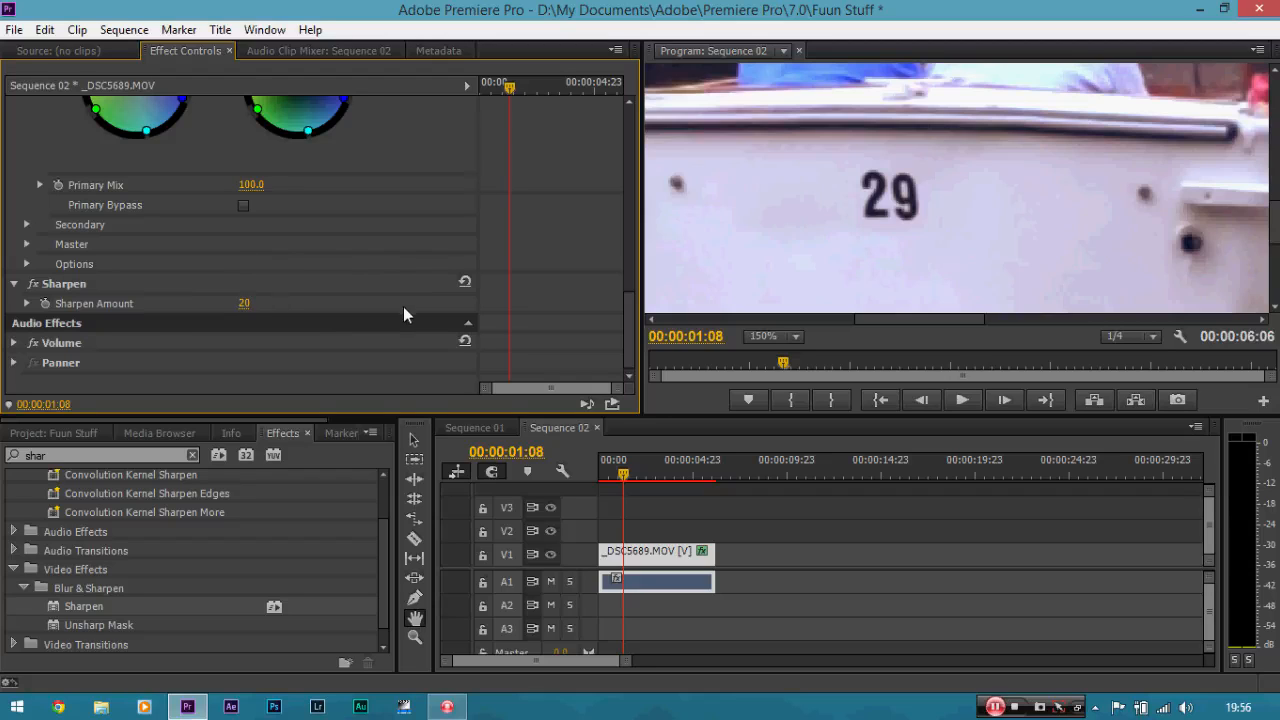
Step: Compare the picture with Sharpen switched off and on, and do the same with Colorista II at full-frame view
click(40, 286)
click(40, 286)
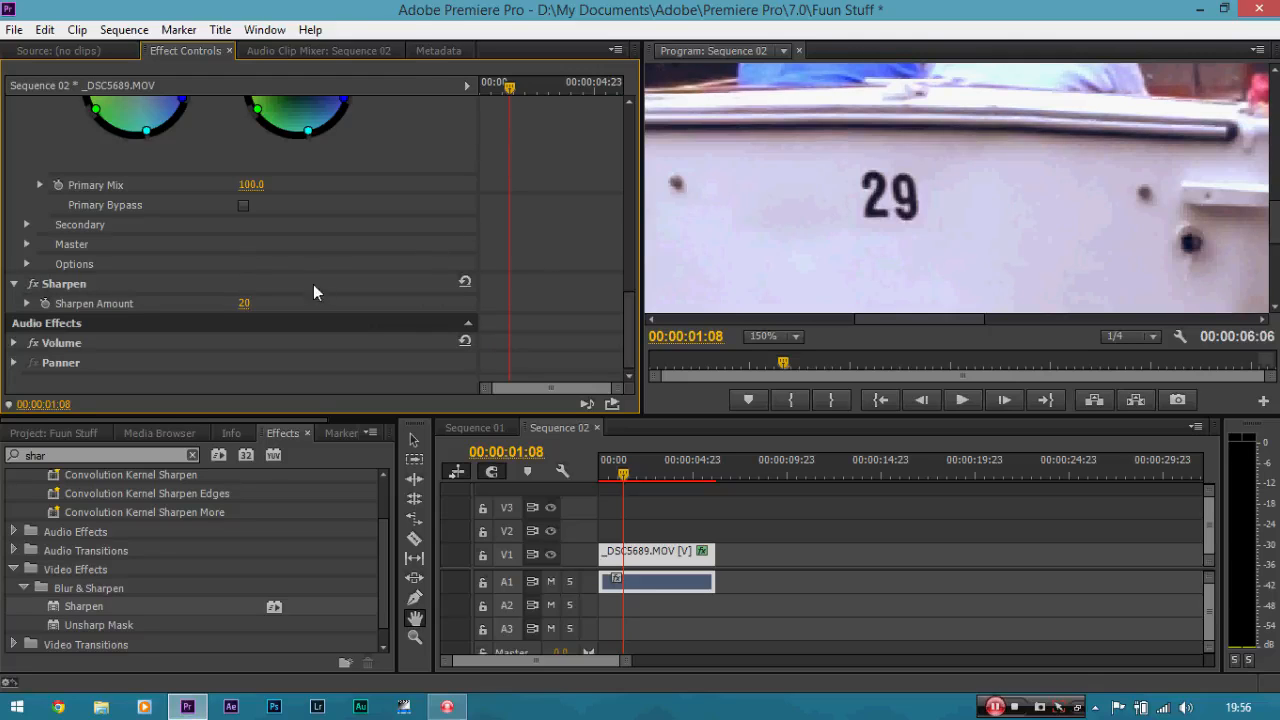
drag(626, 320, 634, 254)
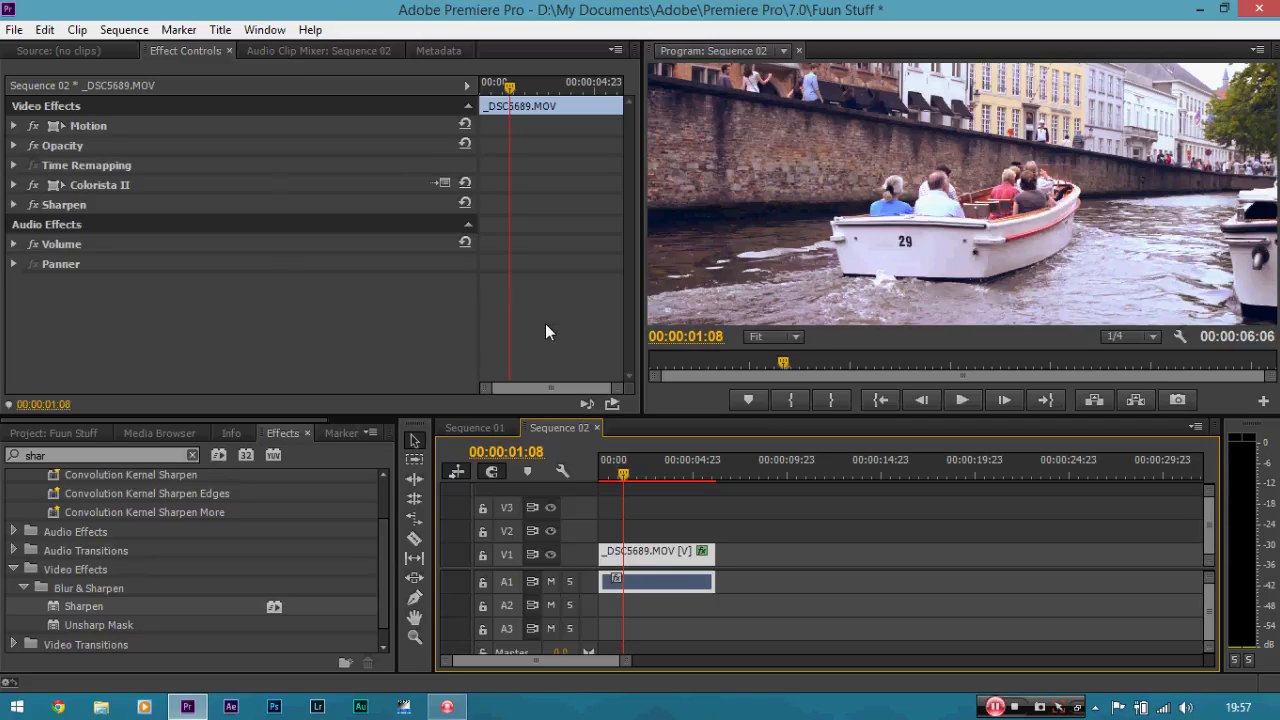
click(34, 185)
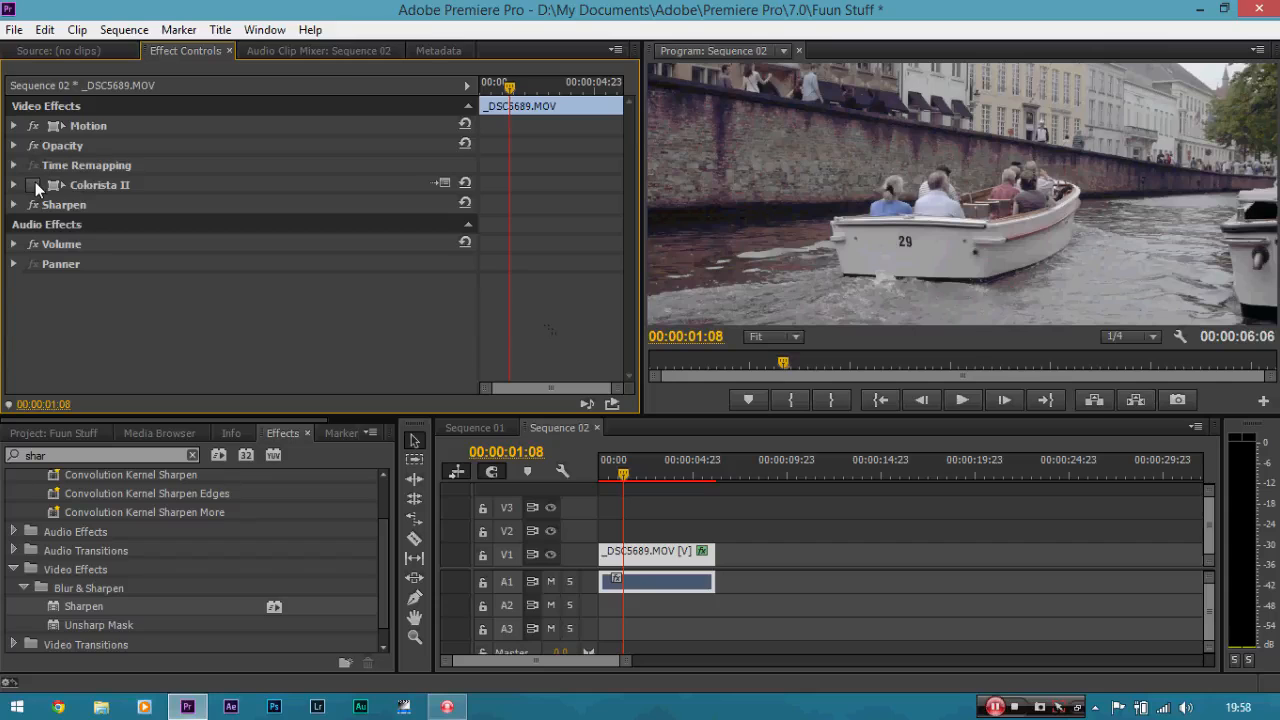
click(35, 184)
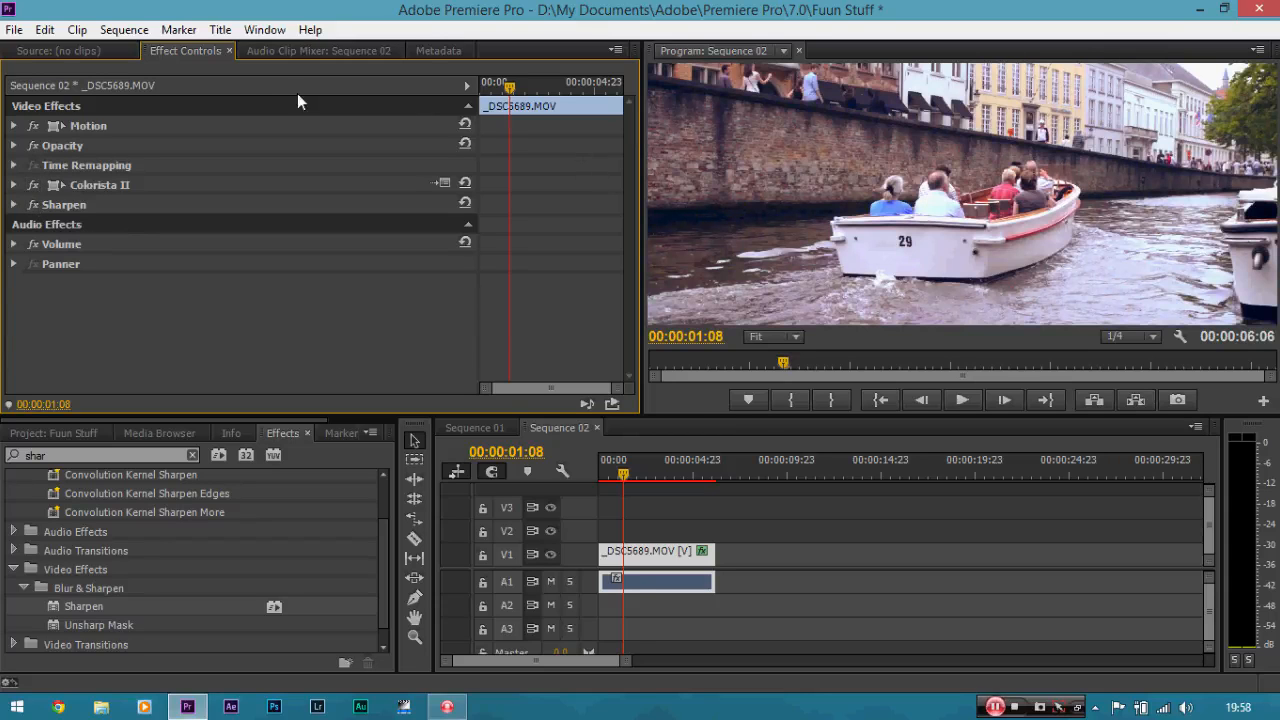
Step: Select the boat clip in Sequence 02 and open the media export settings for the sequence
click(8, 33)
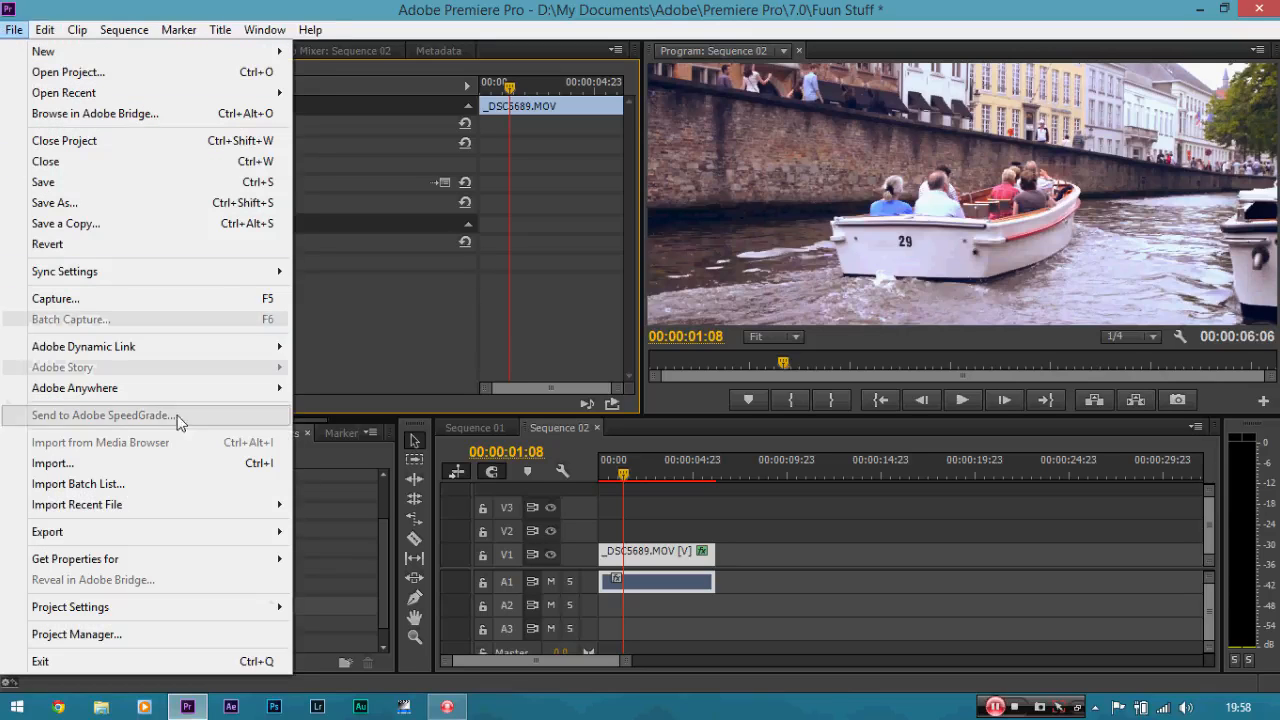
mouse_move(138, 537)
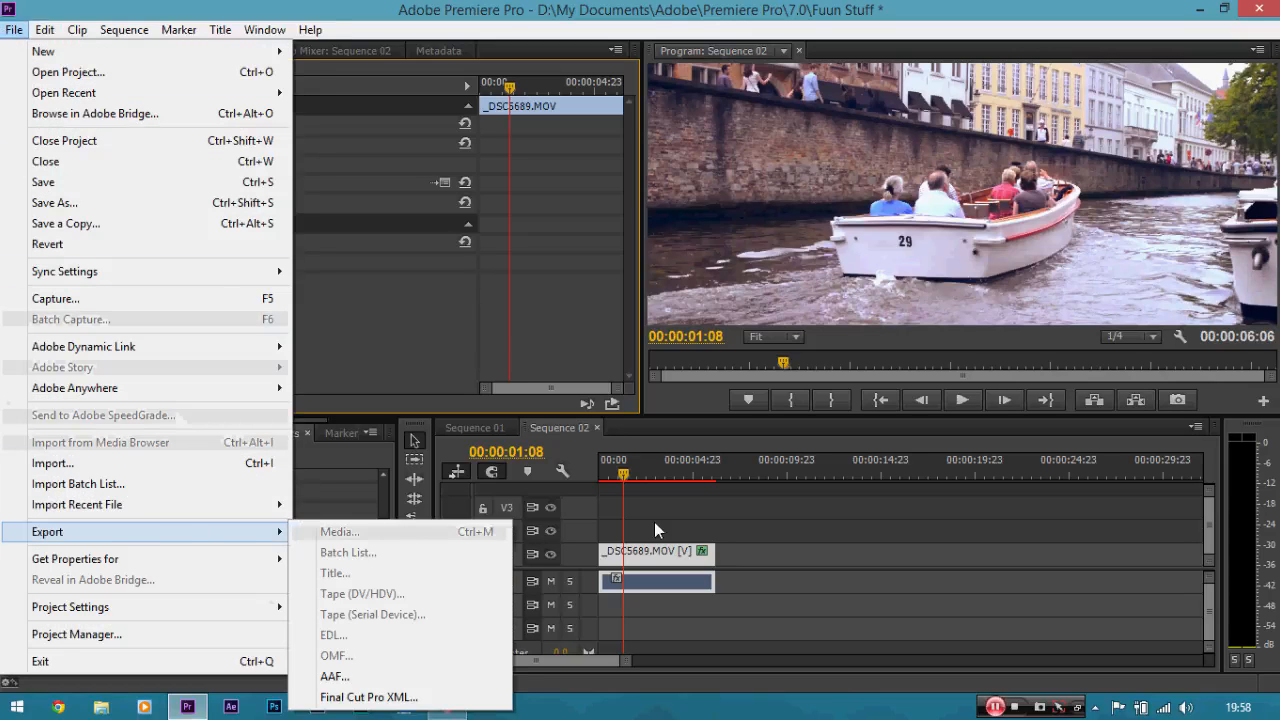
click(639, 556)
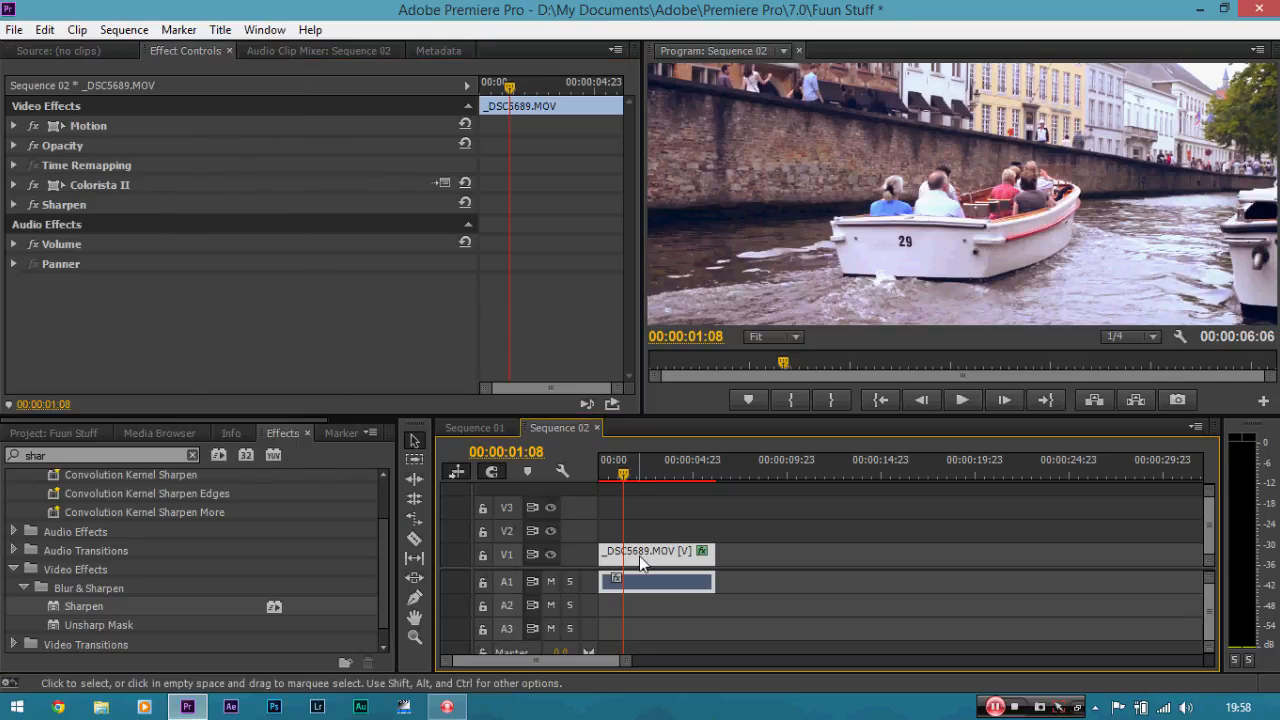
click(14, 30)
mouse_move(178, 538)
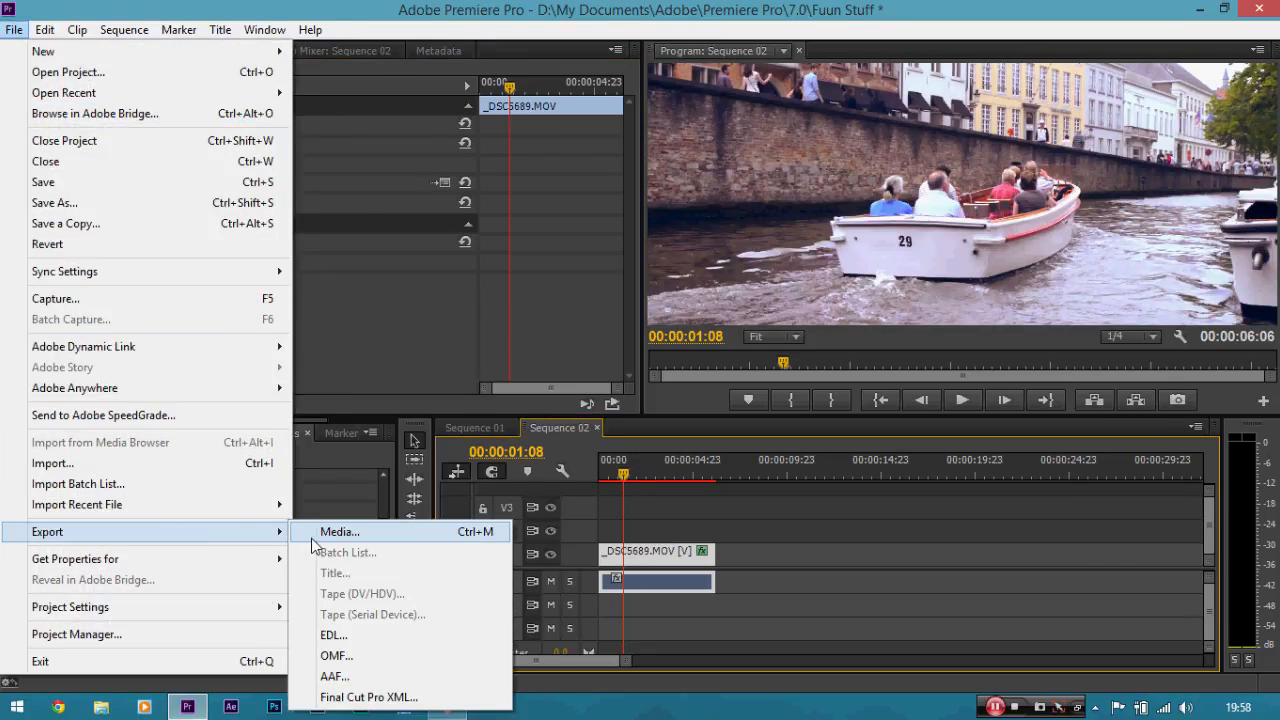
click(325, 532)
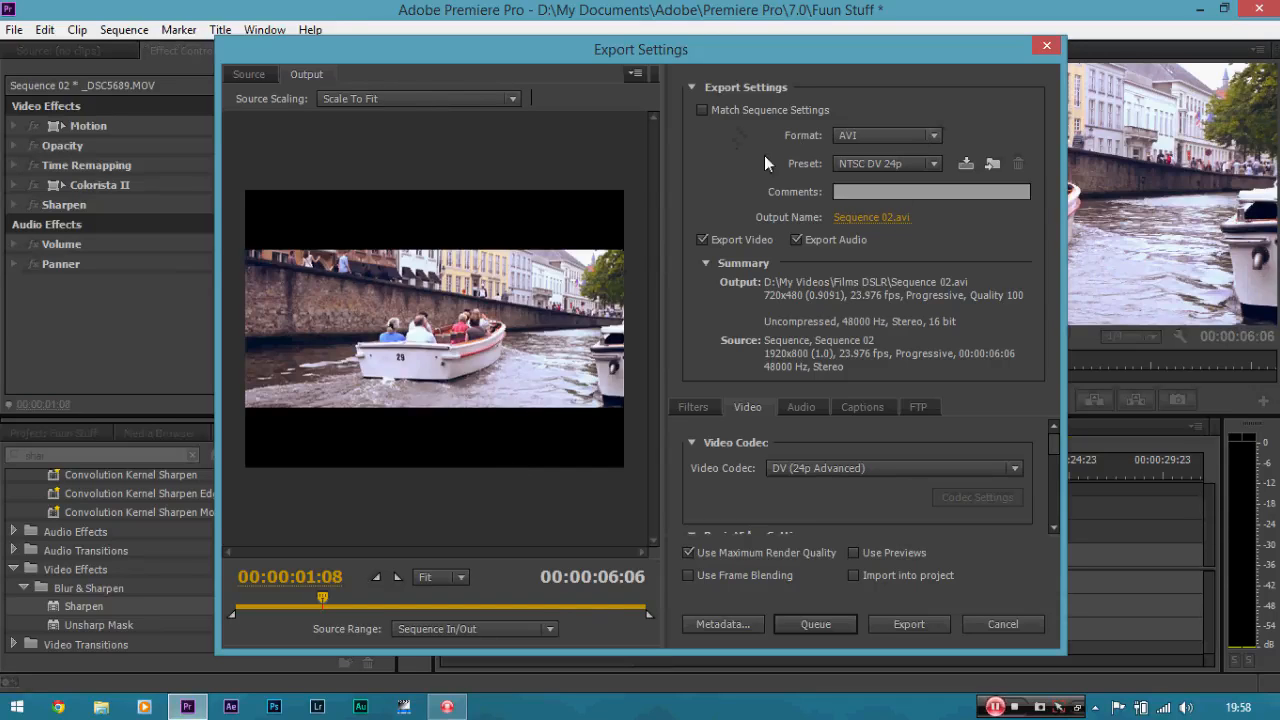
Step: Set the export format to H.264 with the Match Source - High bitrate preset
click(888, 141)
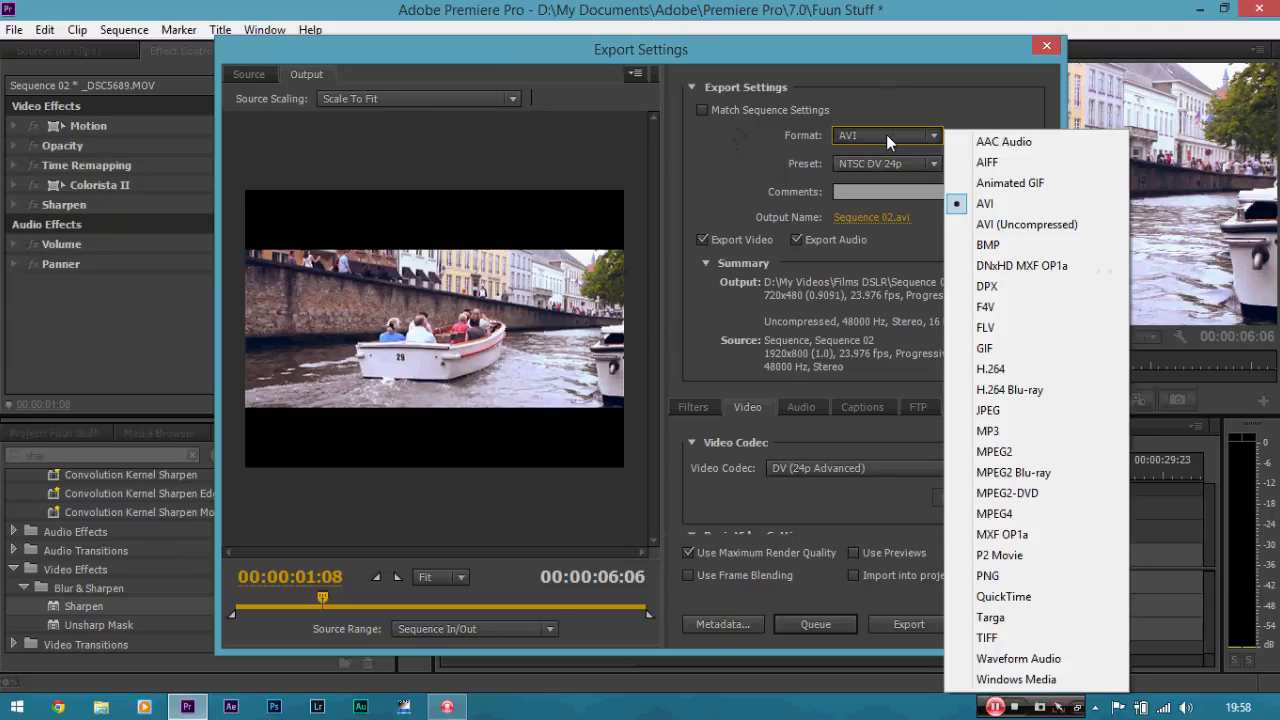
click(981, 369)
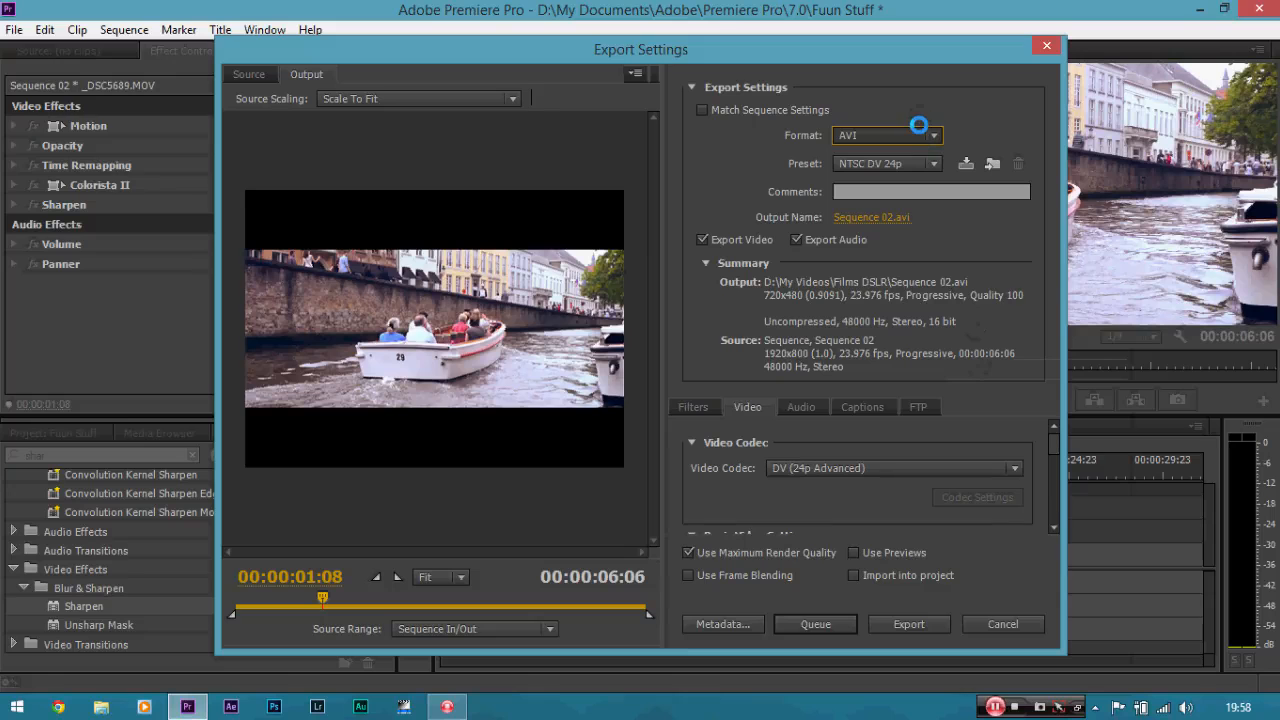
key(Escape)
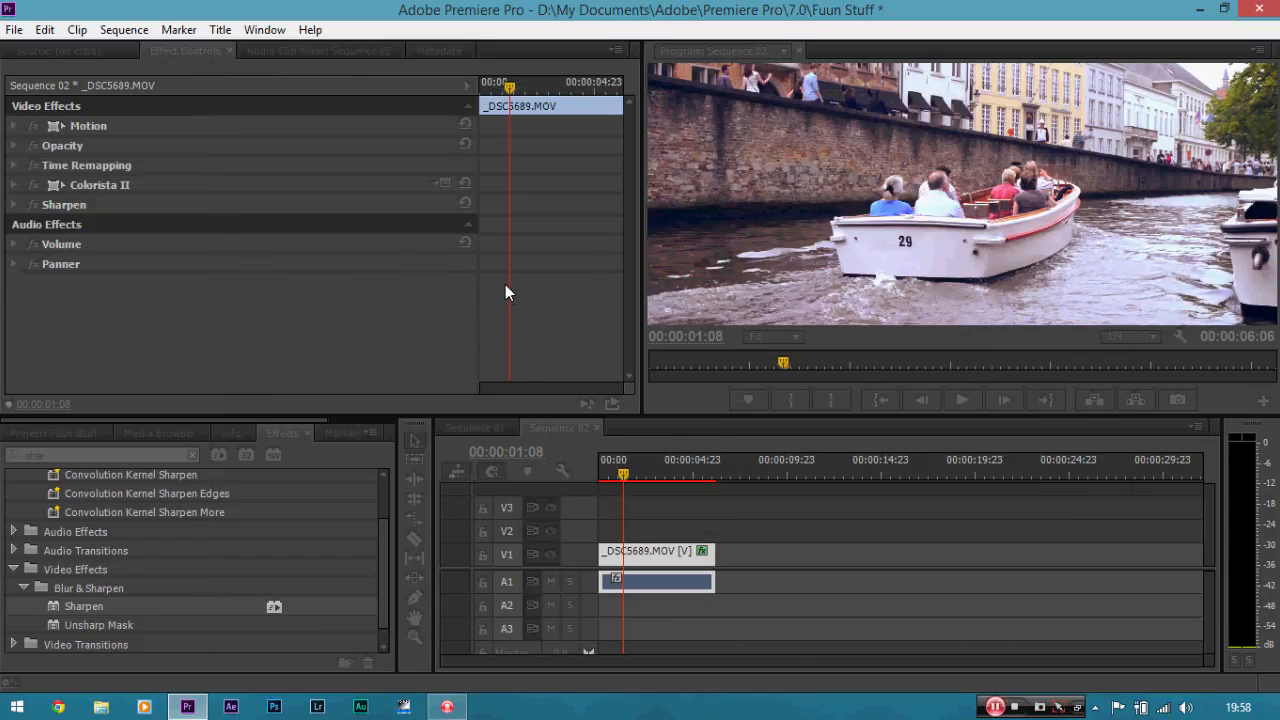
key(ctrl+m)
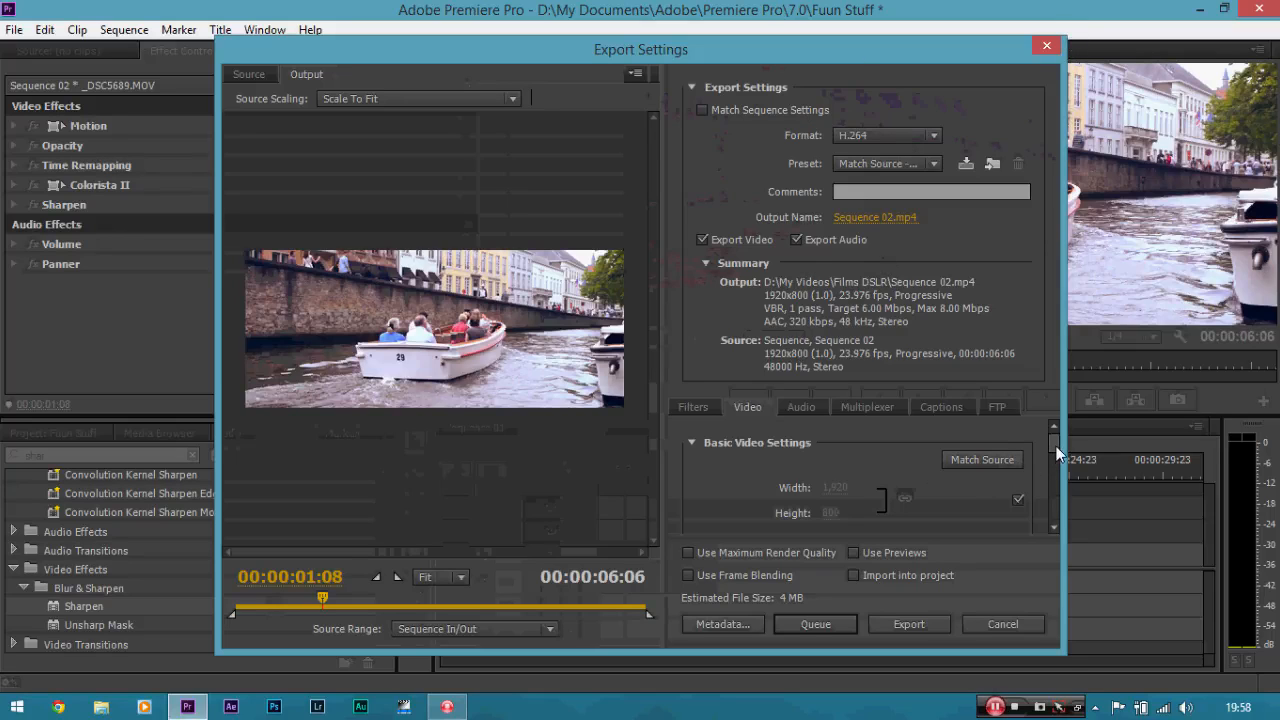
click(905, 137)
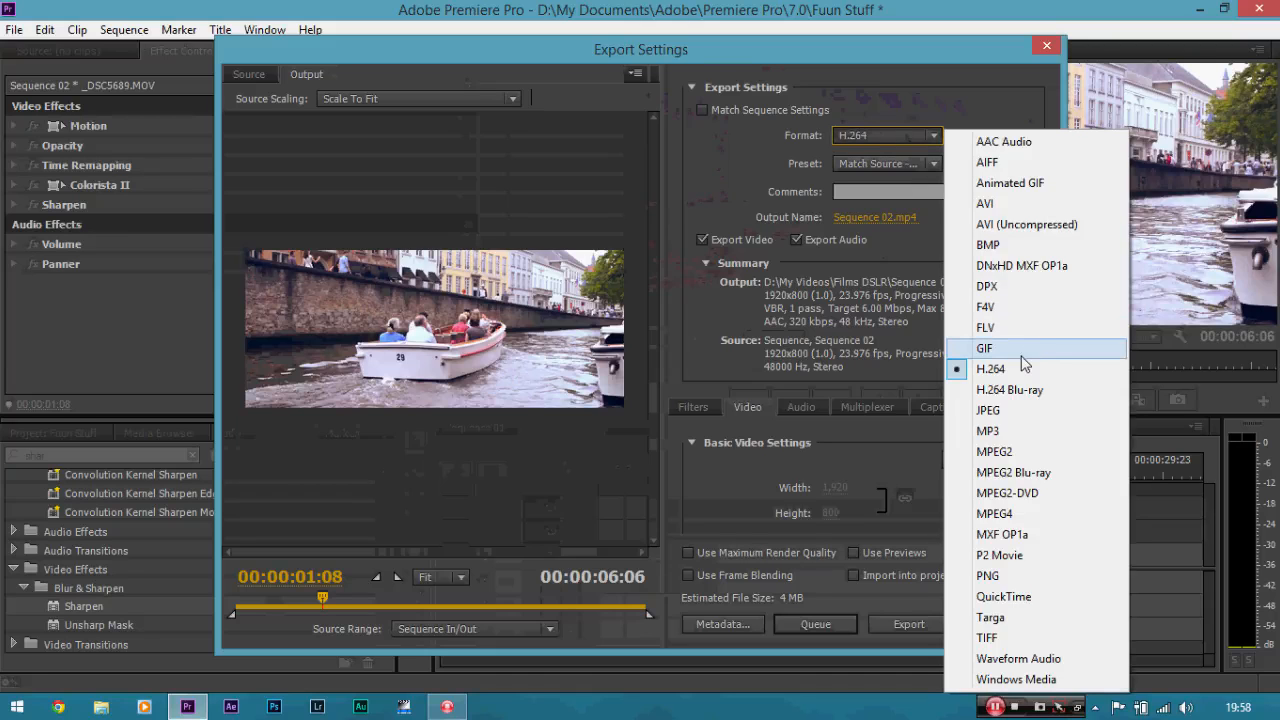
click(895, 165)
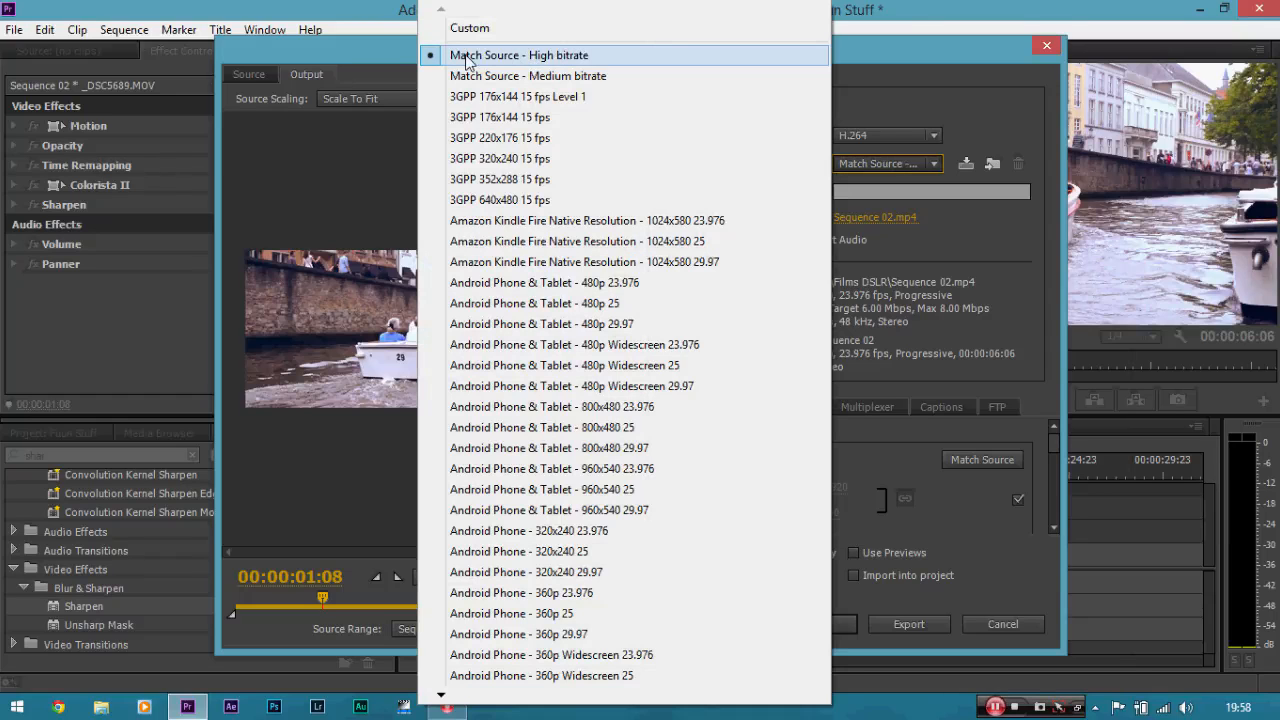
click(541, 63)
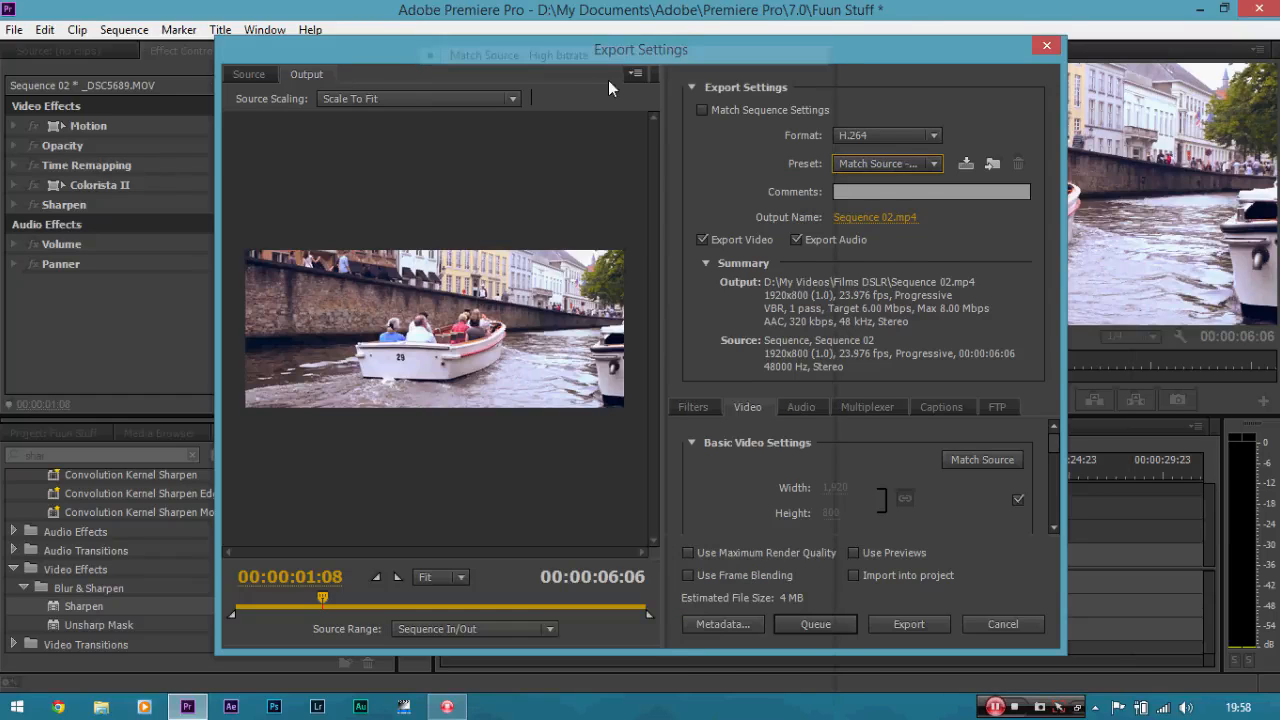
Step: Set the target bitrate of the H.264 export to 20 Mbps
mouse_move(1058, 447)
mouse_down()
mouse_move(1060, 497)
mouse_move(1053, 445)
mouse_up()
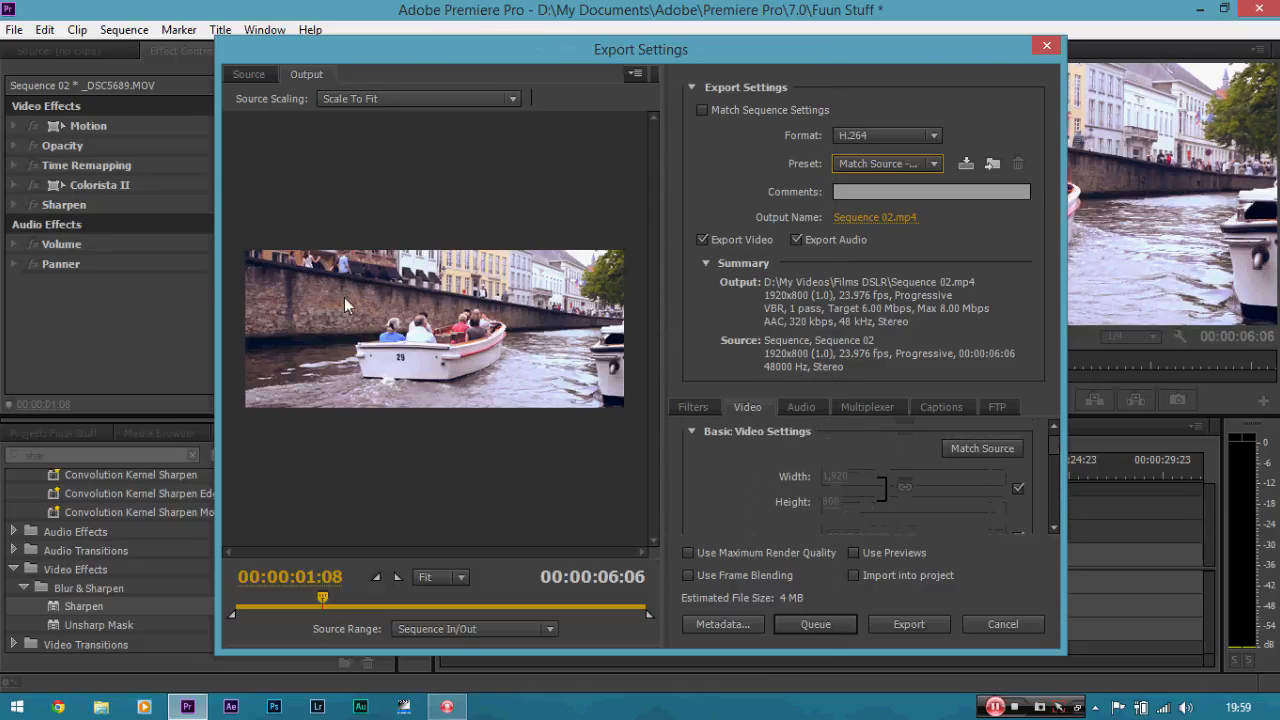
drag(1057, 443, 1057, 516)
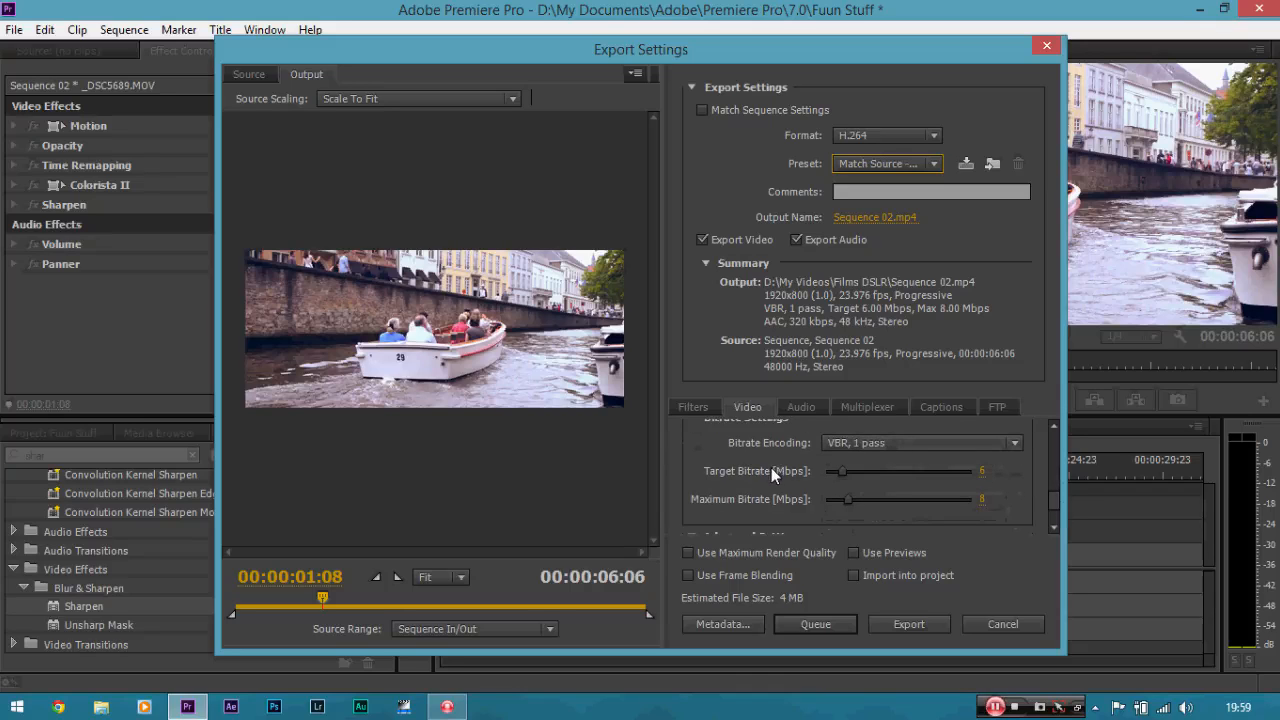
click(981, 468)
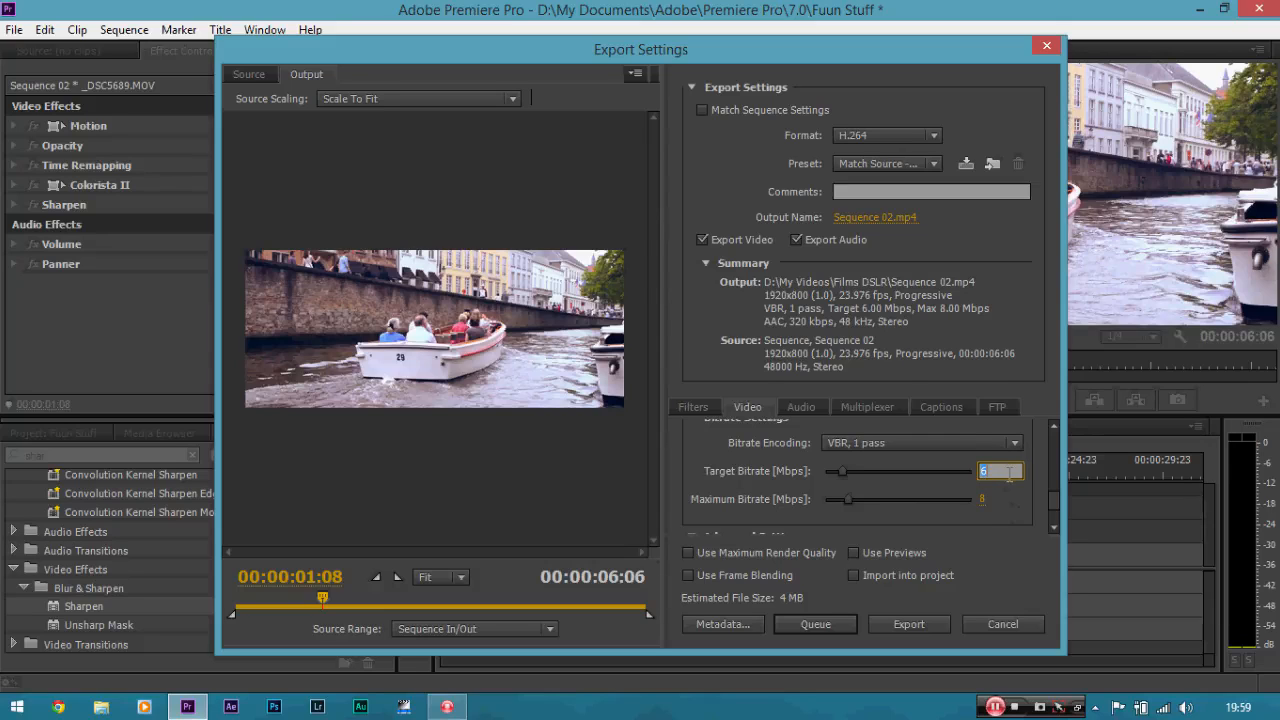
text(20)
key(Return)
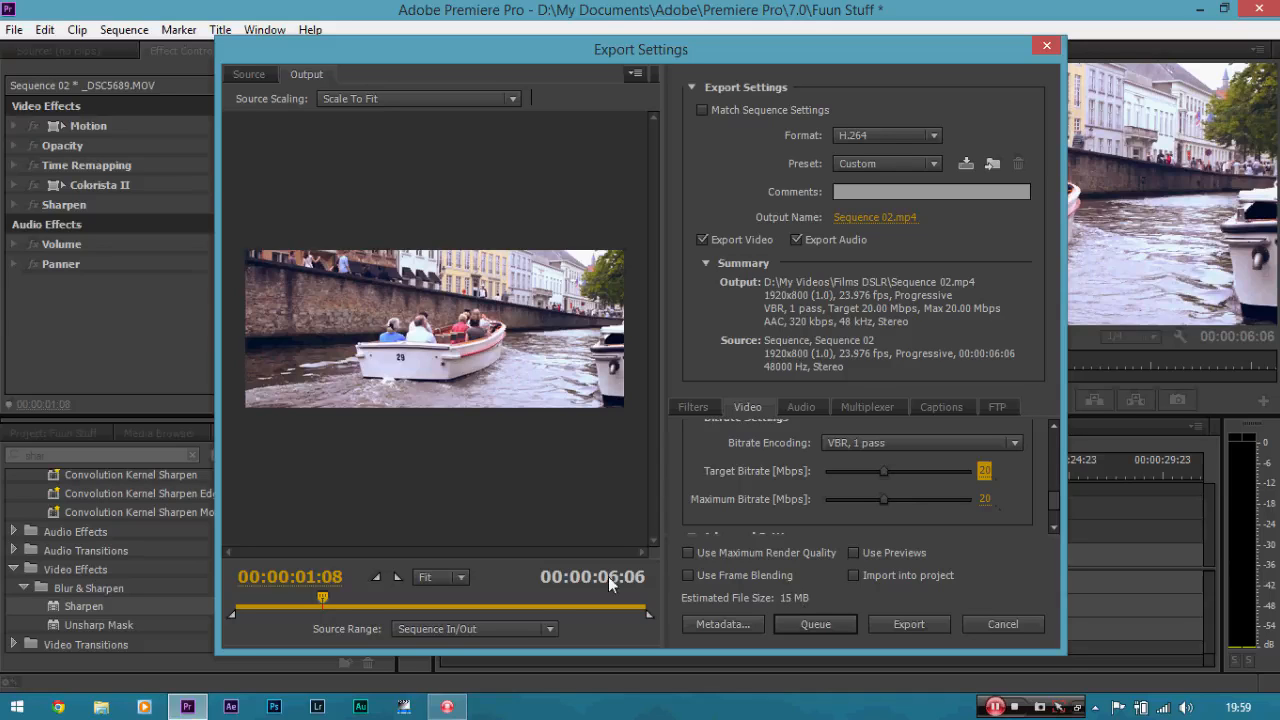
Step: Set both the target bitrate and the maximum bitrate of the export to 5 Mbps
click(985, 470)
text(5)
key(Return)
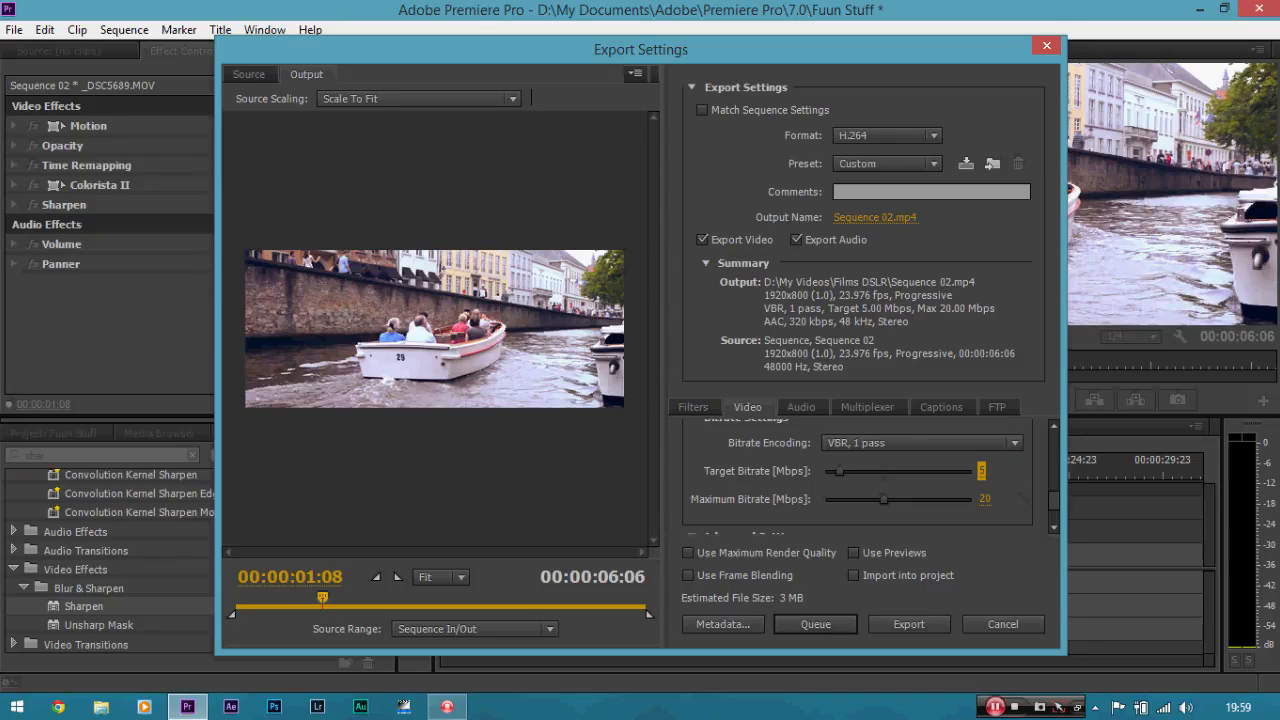
click(982, 499)
text(5)
key(Return)
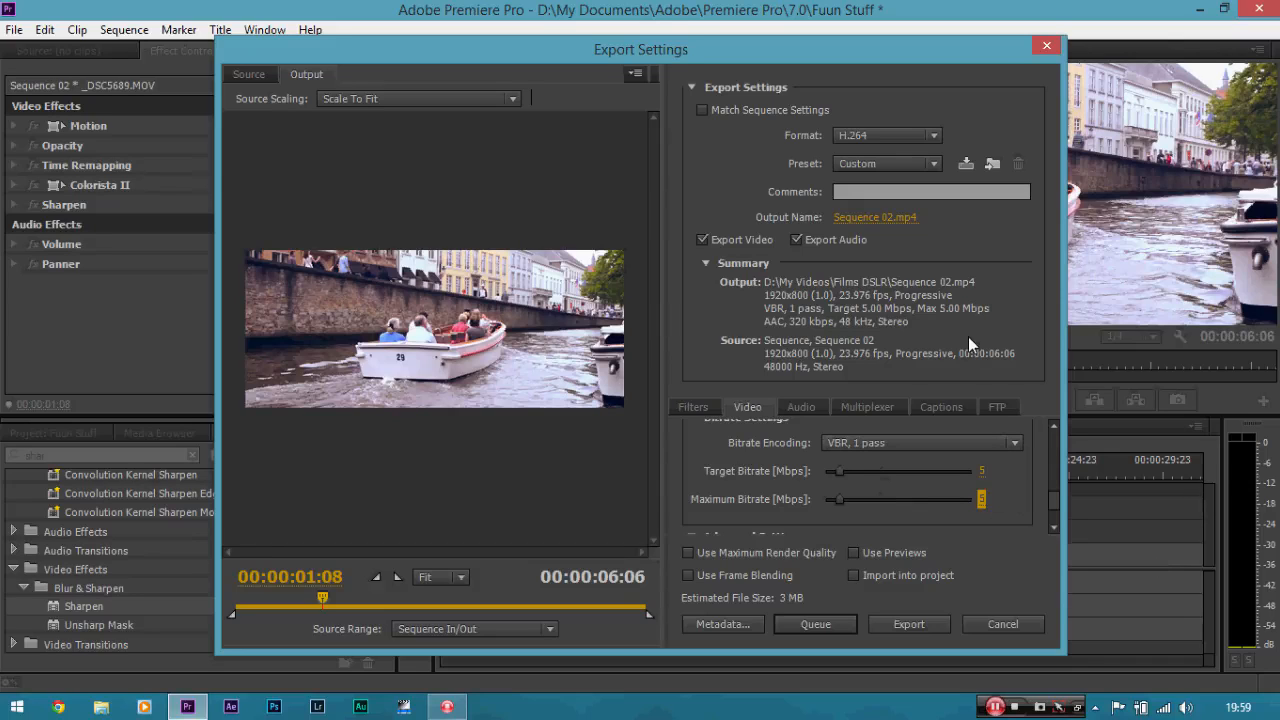